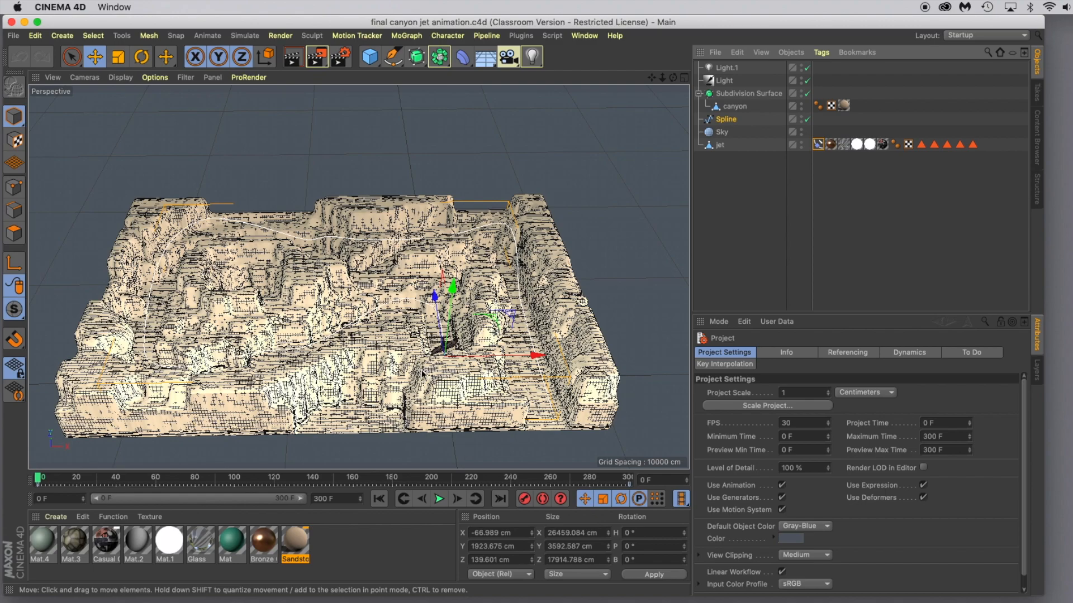
# - Rotate the jet to a bank angle of about 357.4° so its wings are nearly level, and record a keyframe at frame 0
pyautogui.scroll(10, 423, 373)
pyautogui.scroll(4, 424, 366)
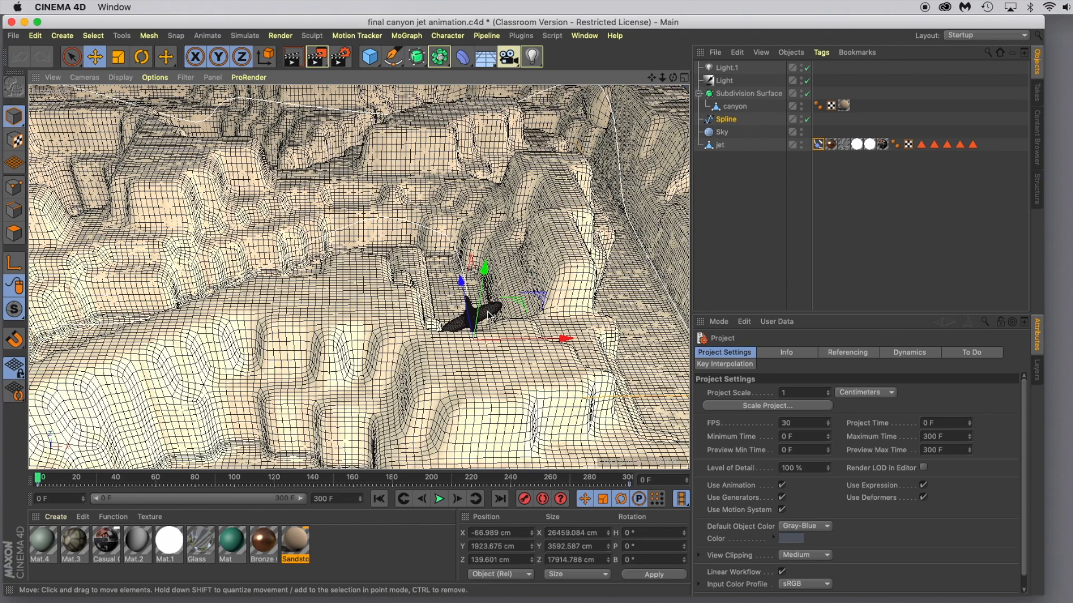
pyautogui.scroll(4, 488, 316)
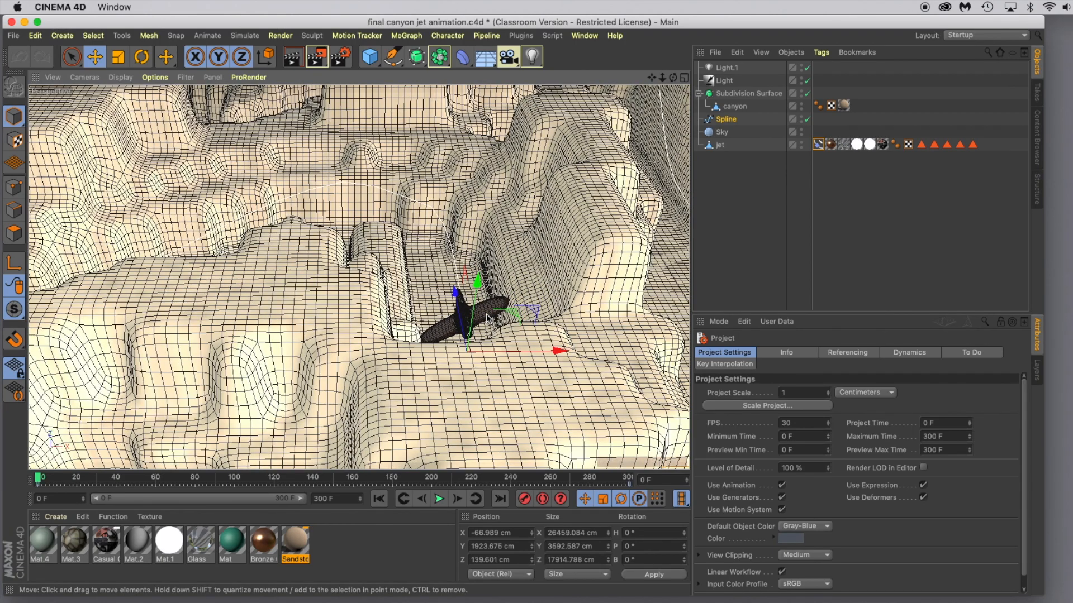
pyautogui.scroll(2, 488, 317)
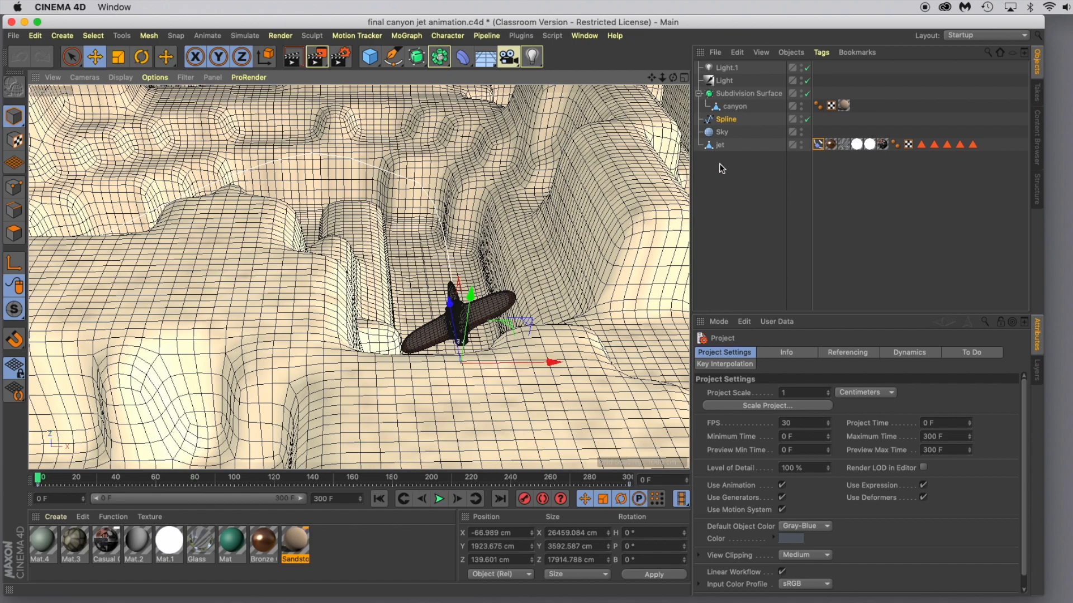
pyautogui.click(718, 145)
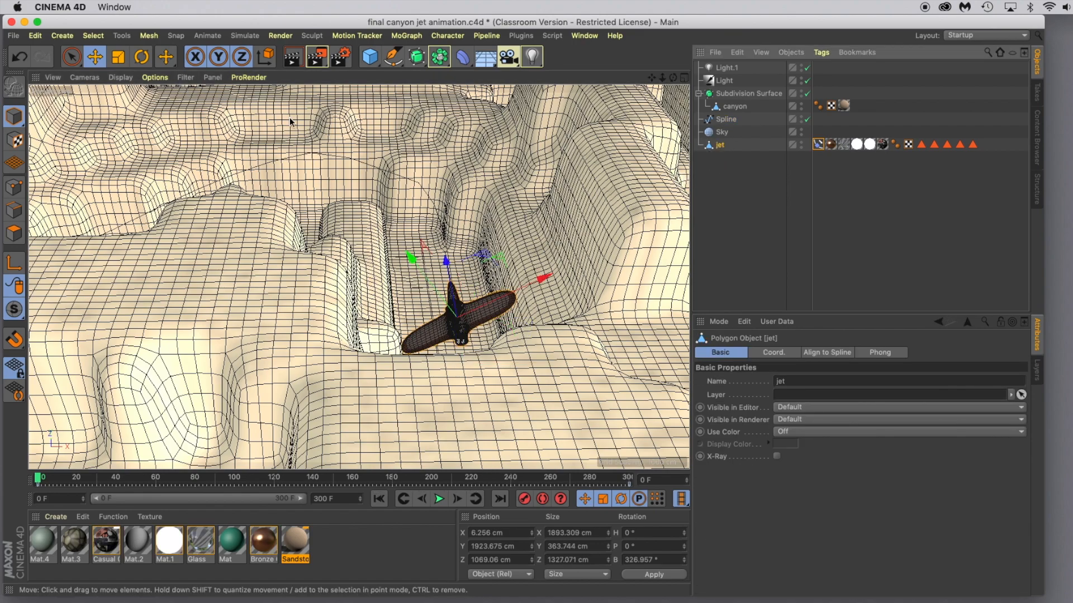
pyautogui.click(139, 57)
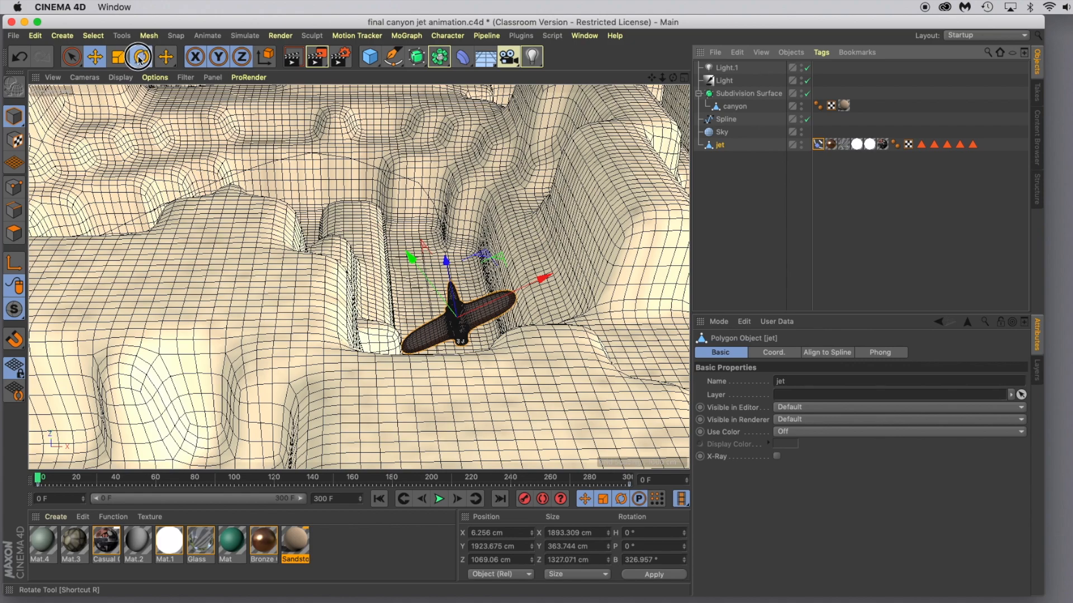
pyautogui.moveTo(411, 308); pyautogui.dragTo(430, 285)
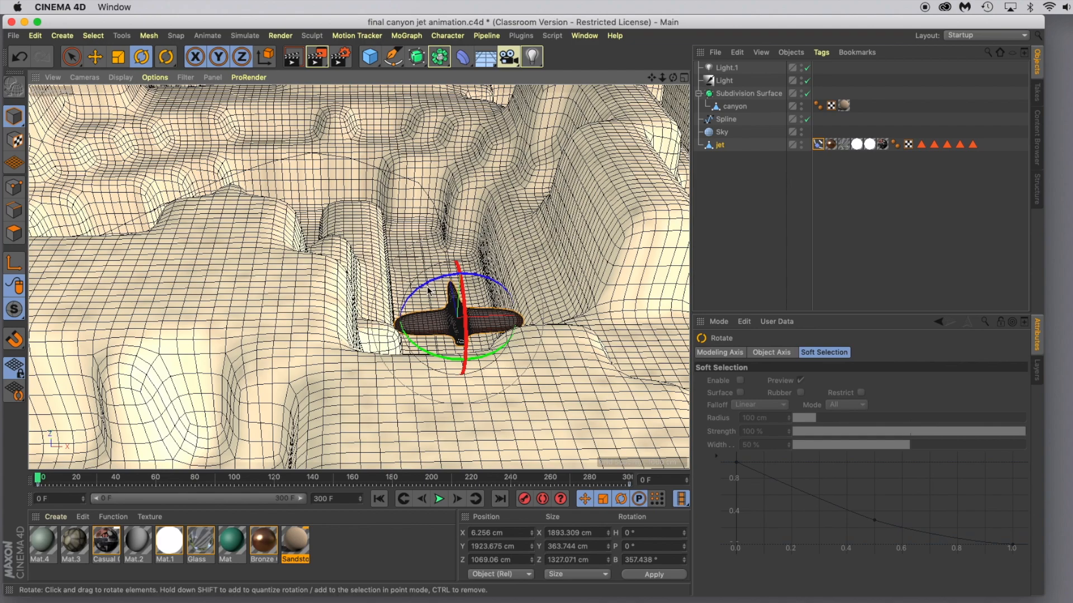
pyautogui.click(524, 500)
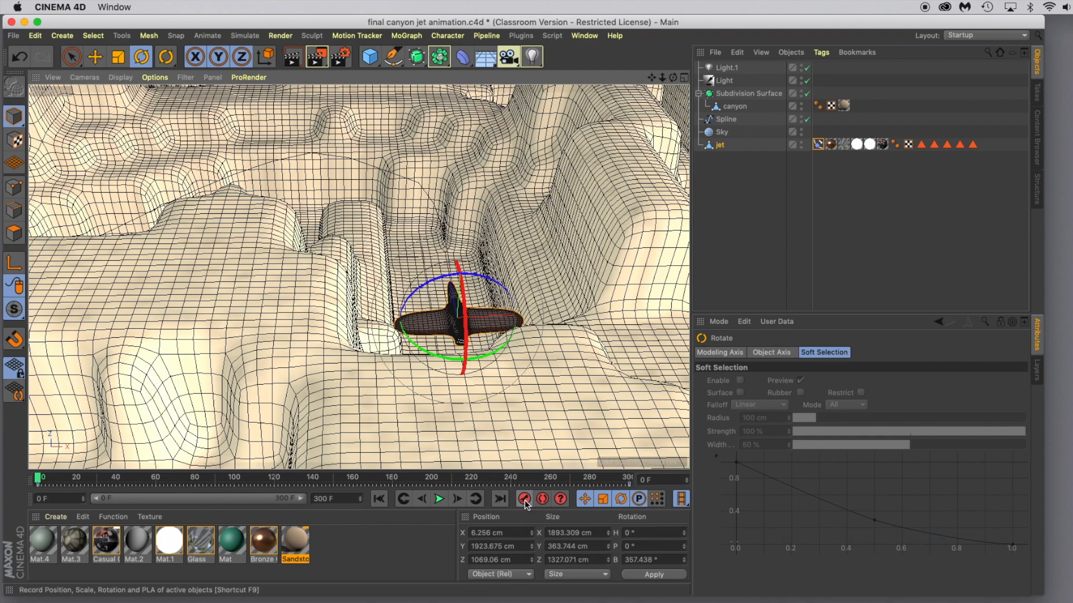
# - Play the jet's flight from frame 0 to check its levelled orientation along the path
pyautogui.click(439, 499)
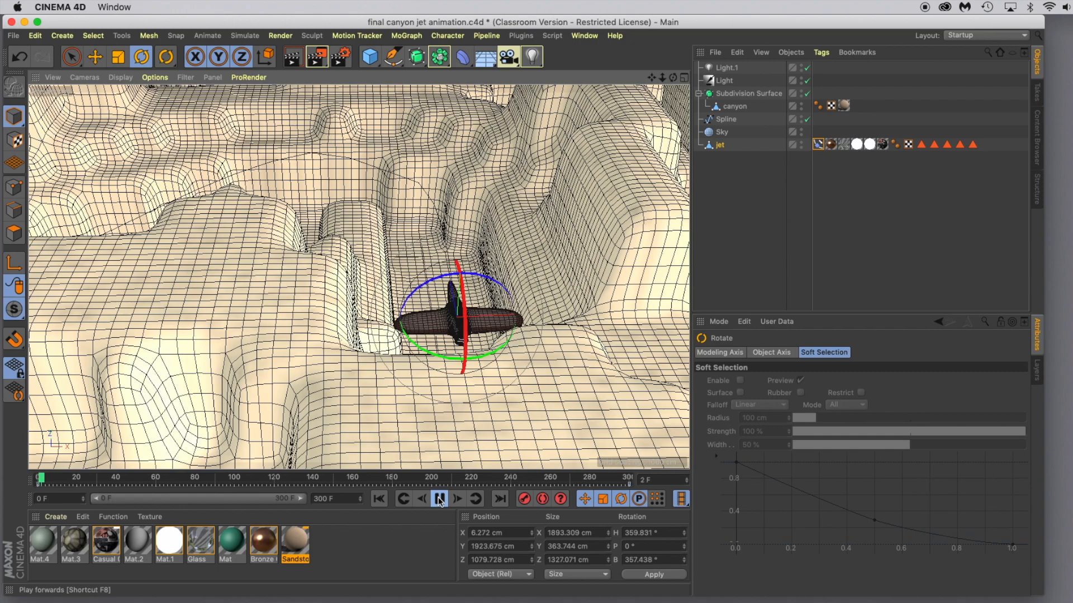
pyautogui.click(440, 498)
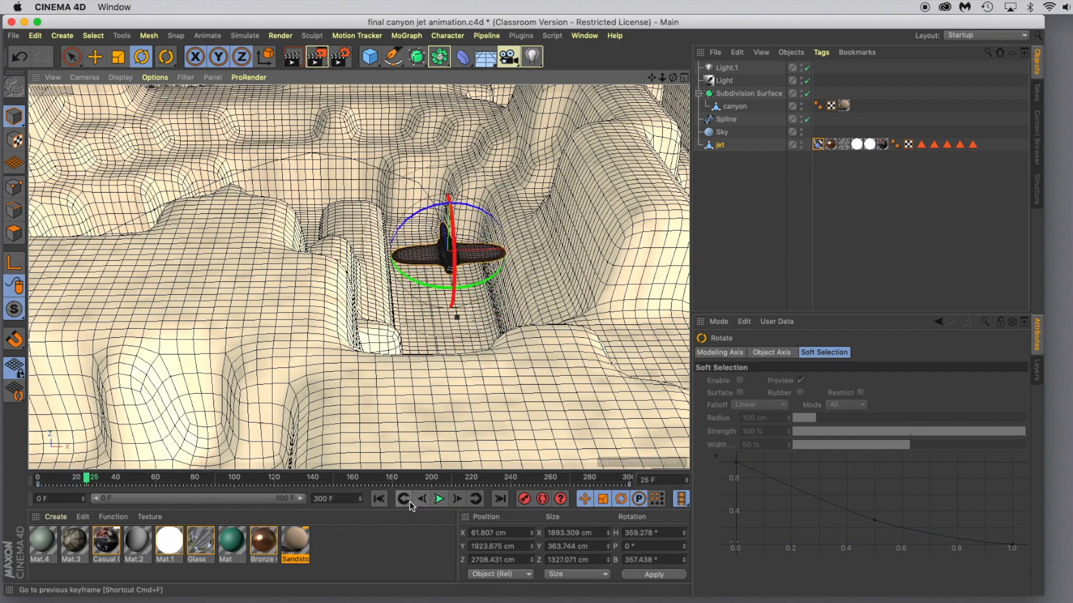
pyautogui.click(379, 499)
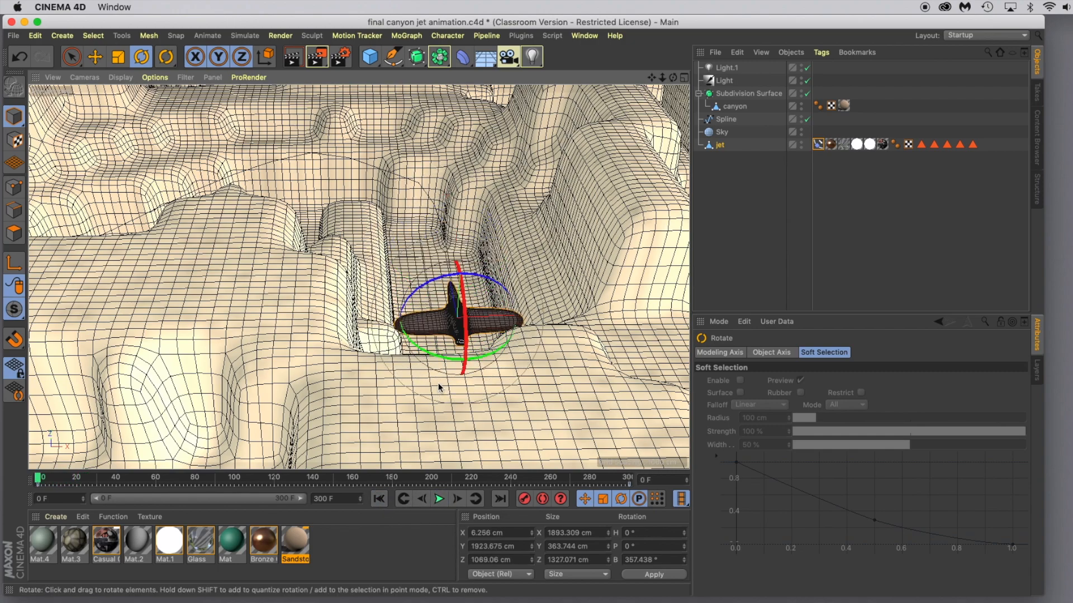
pyautogui.click(440, 499)
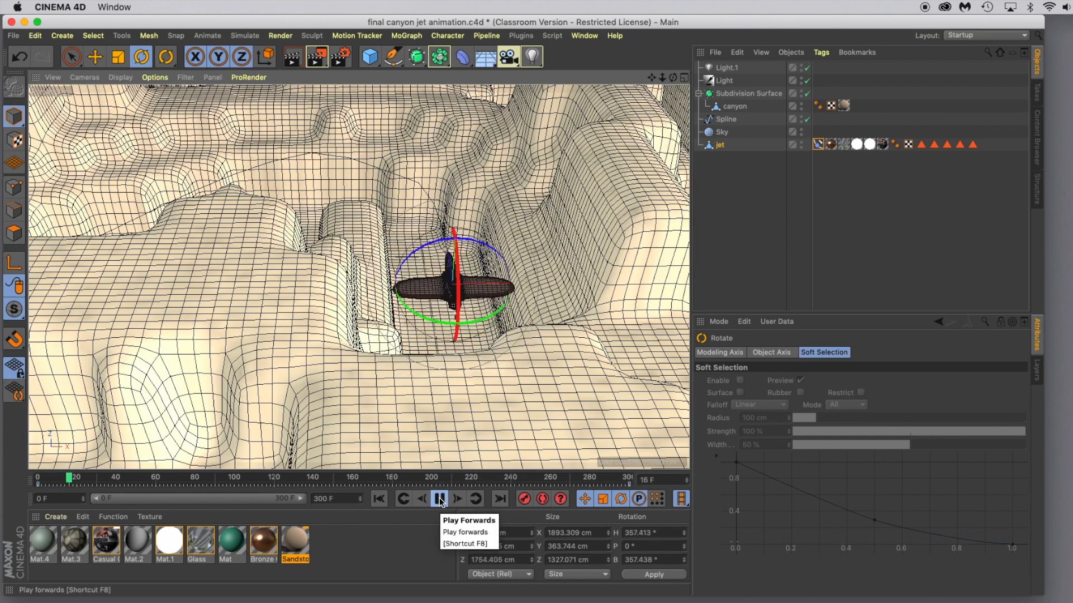
pyautogui.click(440, 500)
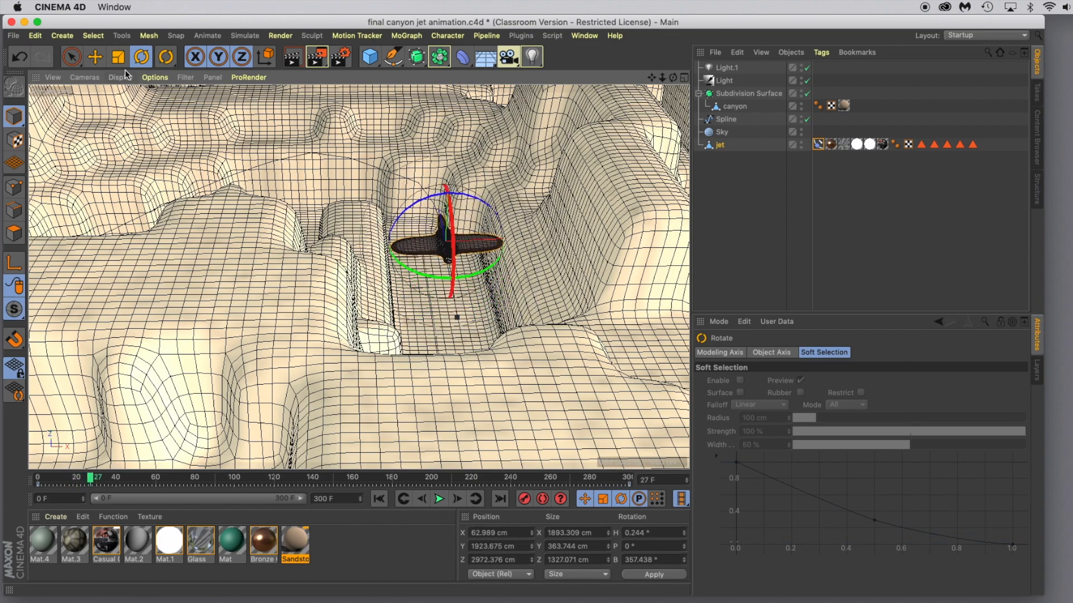
# - Add a standard camera to the scene and make it the active view
pyautogui.click(95, 57)
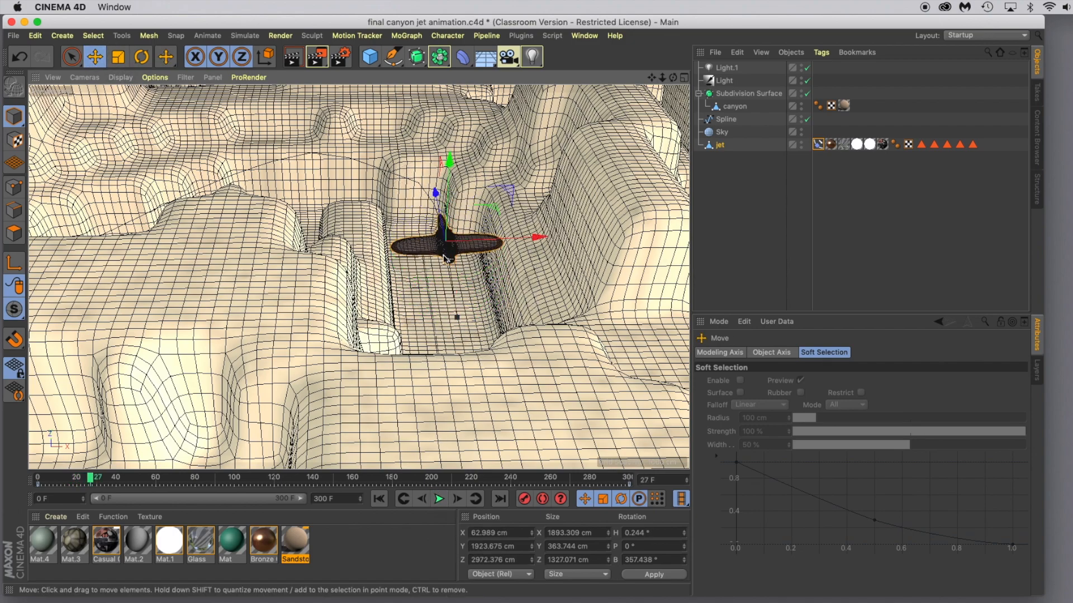
pyautogui.click(509, 56)
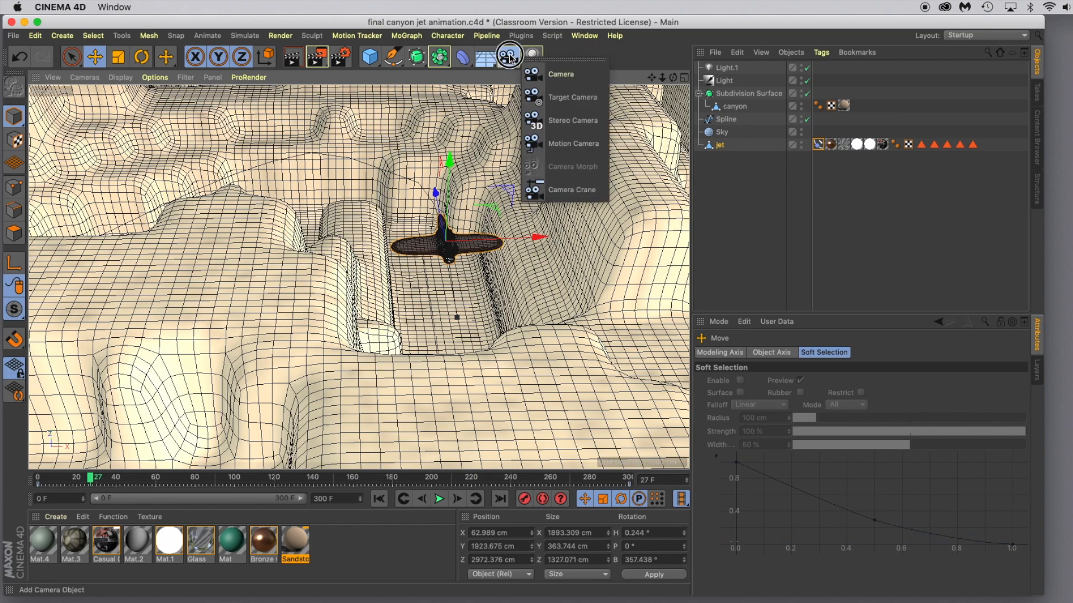
pyautogui.click(560, 73)
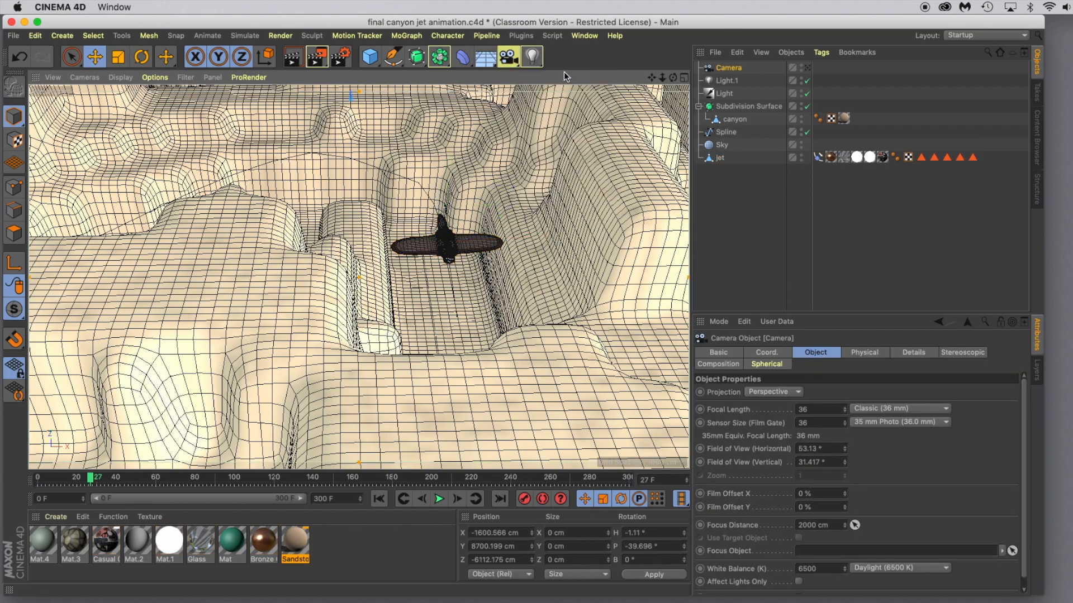
pyautogui.click(808, 68)
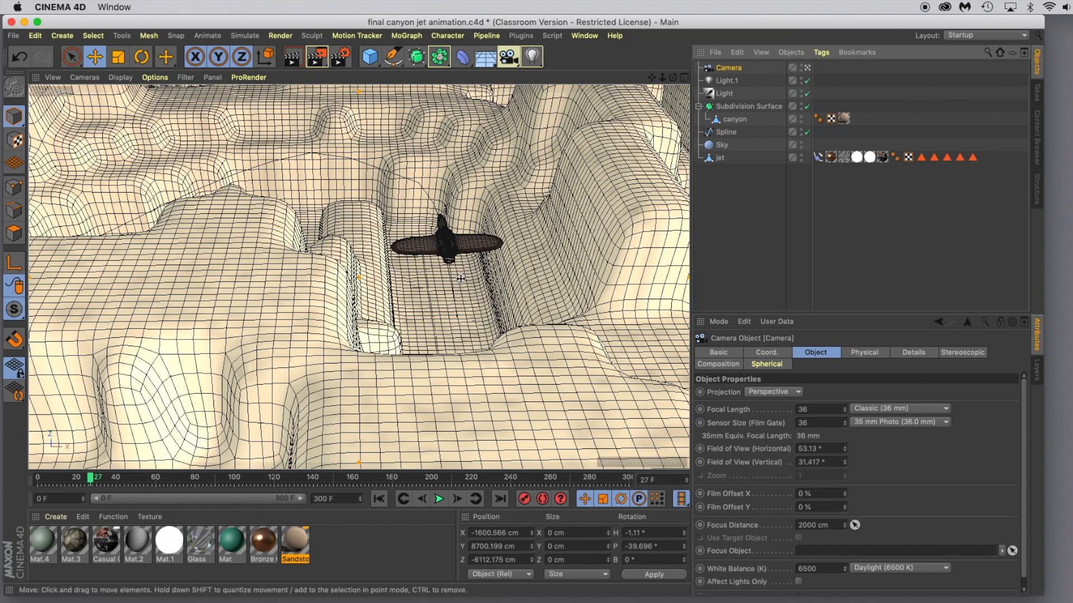
# - Position the camera close behind and above the jet, at about X -178, Y 2974, Z 795 cm, so the jet fills the frame
pyautogui.scroll(5, 421, 323)
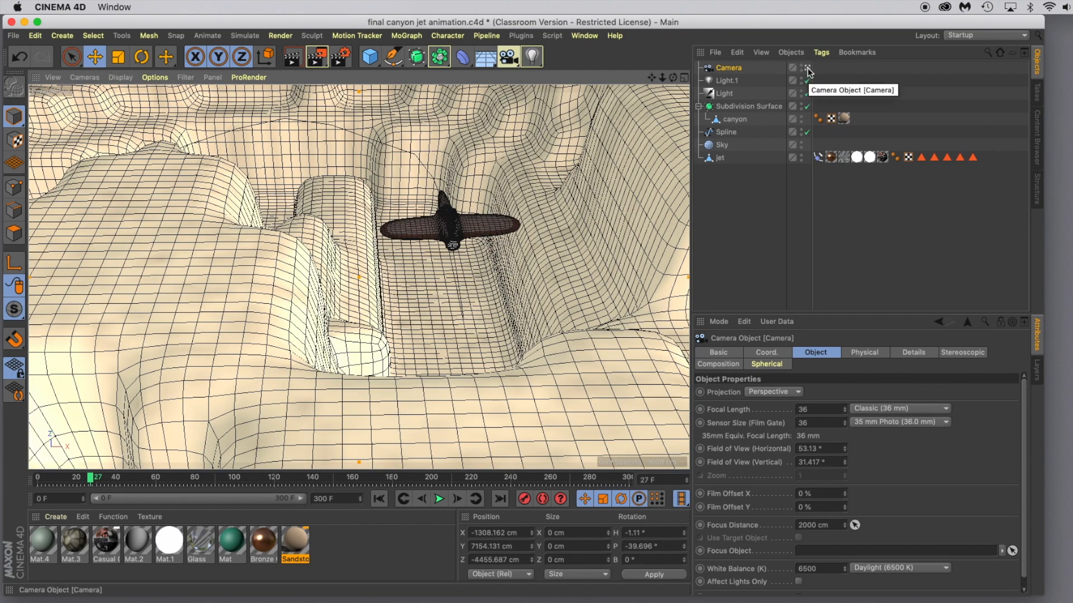
pyautogui.scroll(6, 508, 262)
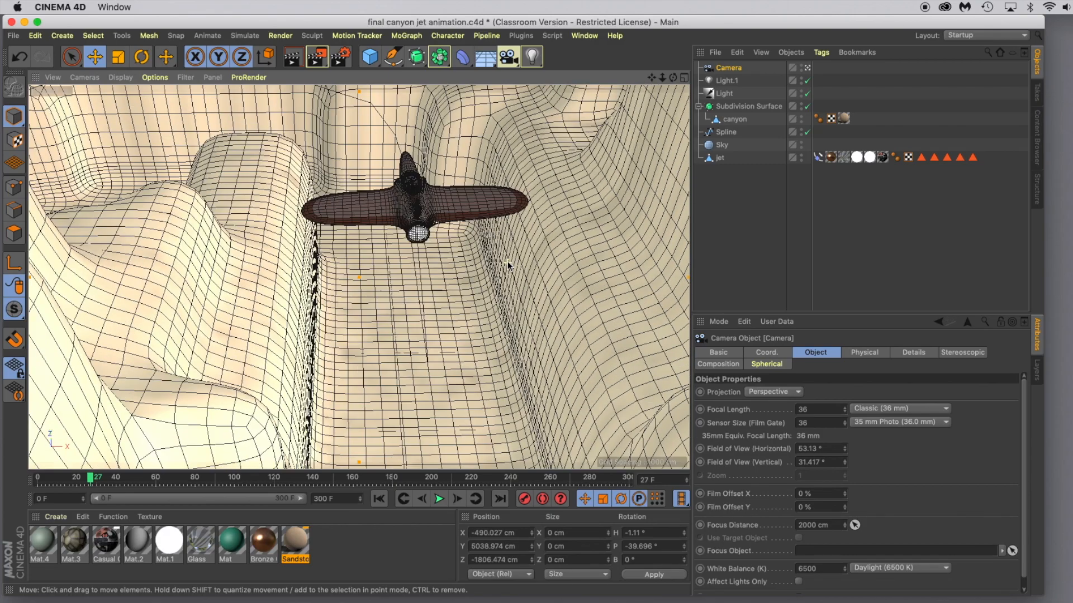
pyautogui.moveTo(512, 260)
pyautogui.keyDown('alt'); pyautogui.mouseDown()
pyautogui.moveTo(508, 242)
pyautogui.moveTo(515, 253)
pyautogui.mouseUp(); pyautogui.keyUp('alt')
pyautogui.moveTo(654, 80); pyautogui.dragTo(654, 177)
pyautogui.moveTo(573, 279)
pyautogui.keyDown('alt'); pyautogui.mouseDown()
pyautogui.moveTo(577, 263)
pyautogui.moveTo(575, 278)
pyautogui.mouseUp(); pyautogui.keyUp('alt')
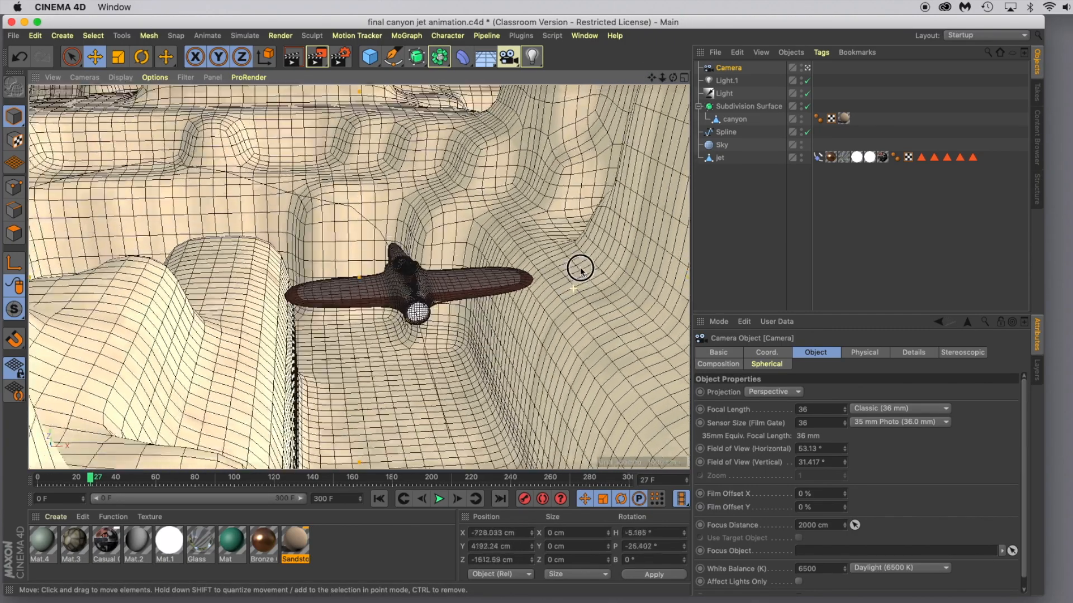
pyautogui.scroll(5, 575, 278)
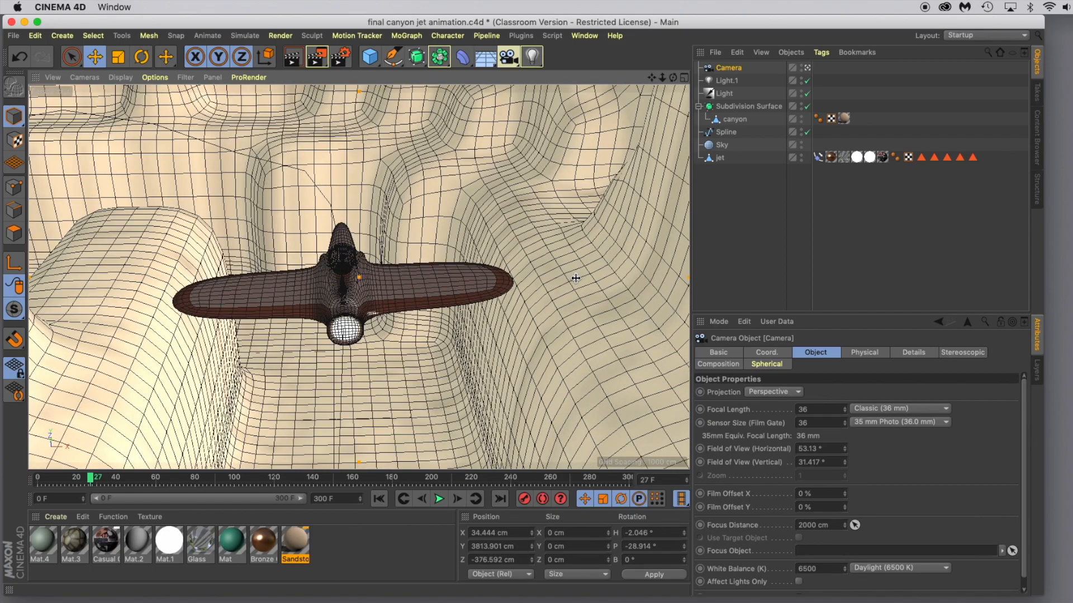
pyautogui.moveTo(652, 79); pyautogui.dragTo(698, 66)
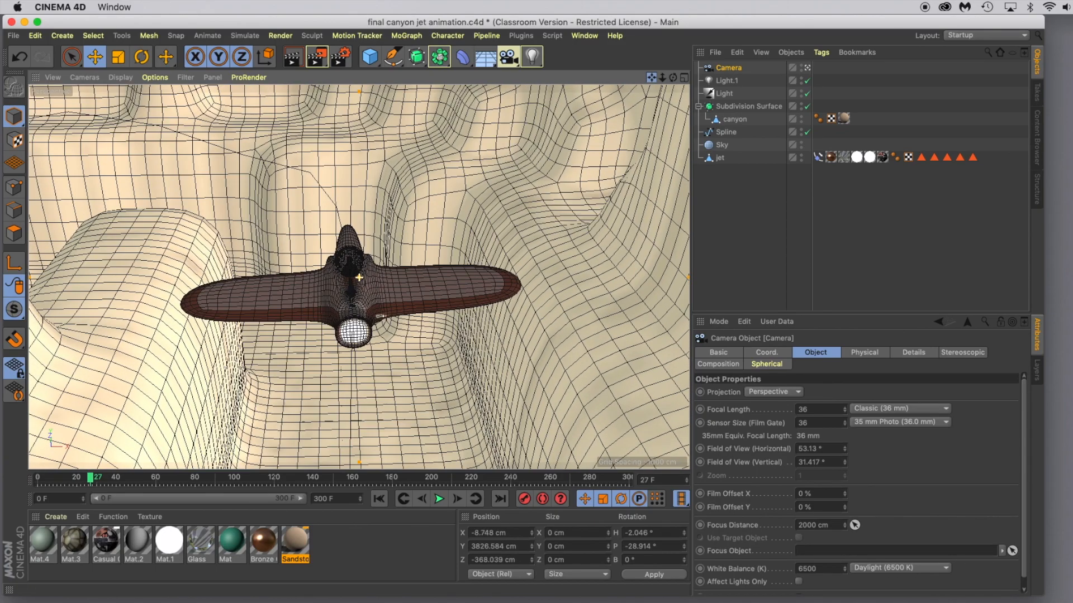
pyautogui.keyDown('alt'); pyautogui.moveTo(522, 344); pyautogui.dragTo(516, 344); pyautogui.keyUp('alt')
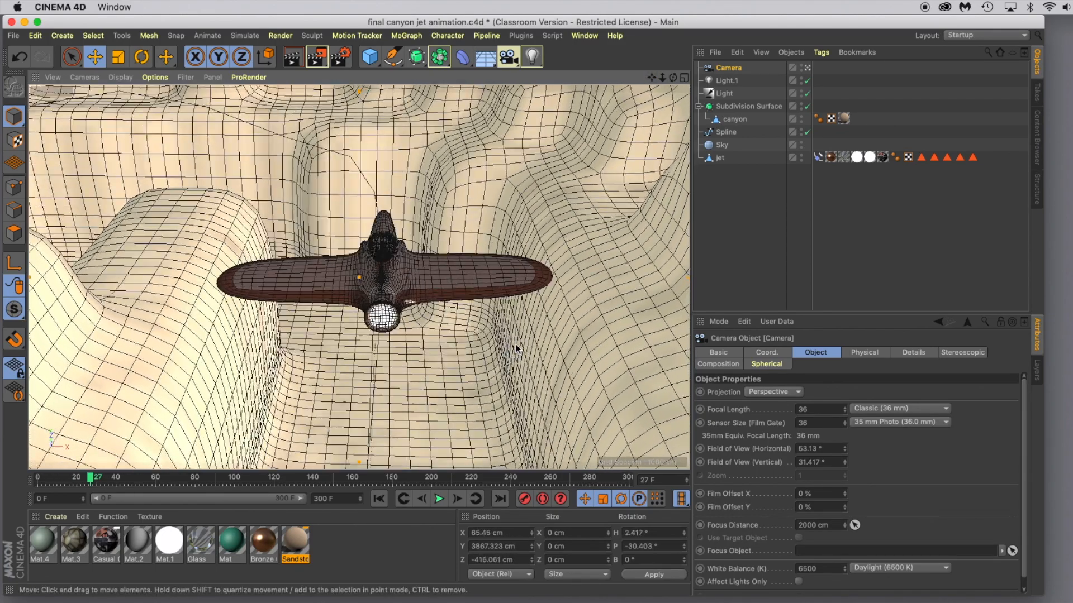
pyautogui.scroll(4, 515, 344)
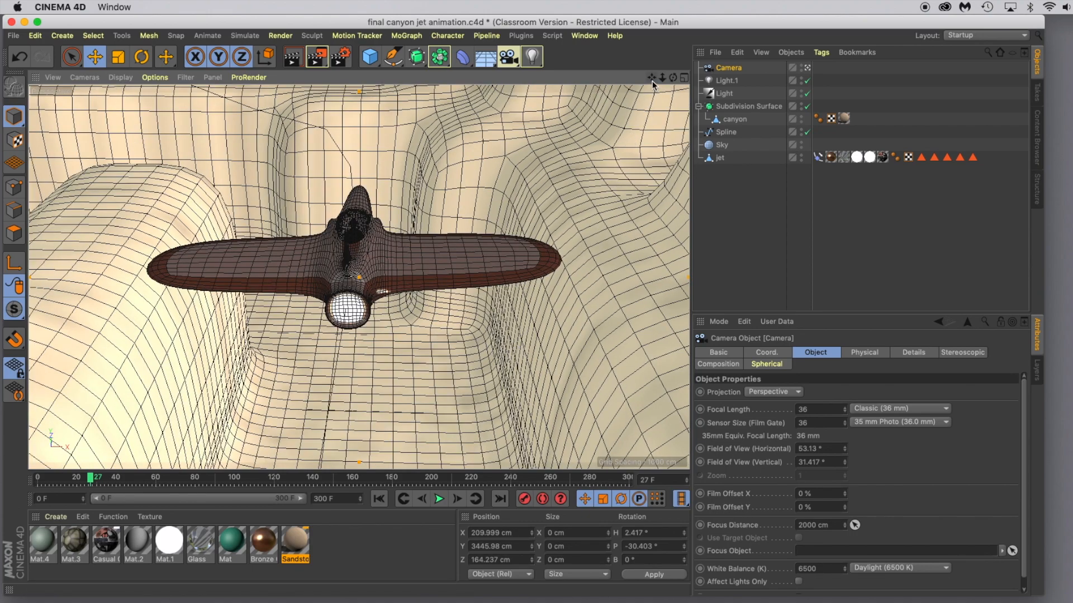
pyautogui.moveTo(652, 81)
pyautogui.mouseDown()
pyautogui.moveTo(642, 83)
pyautogui.moveTo(657, 79)
pyautogui.mouseUp()
pyautogui.keyDown('alt'); pyautogui.moveTo(542, 326); pyautogui.dragTo(548, 323); pyautogui.keyUp('alt')
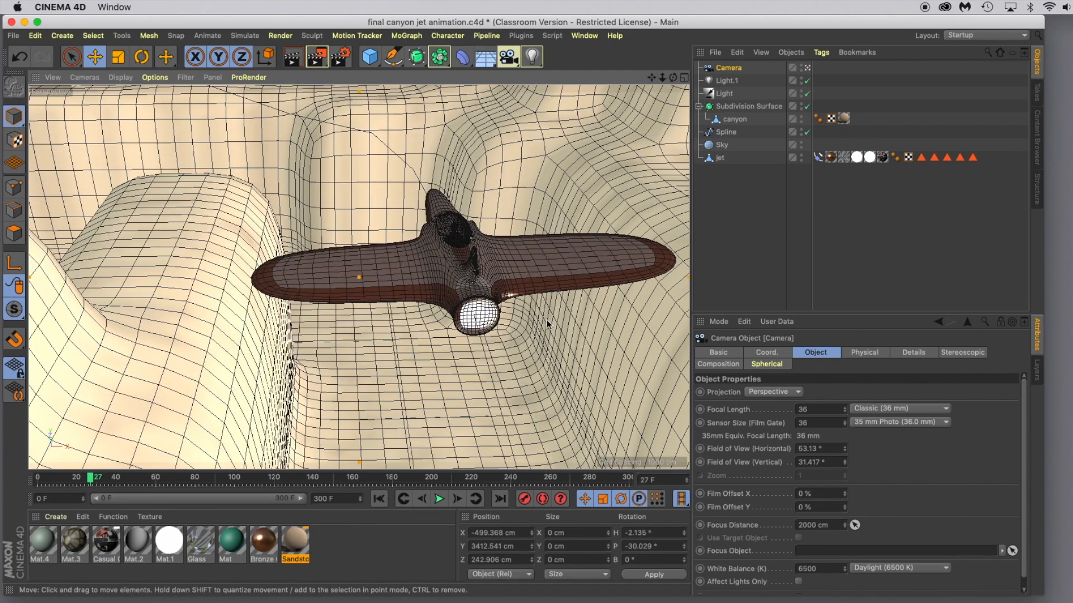
pyautogui.scroll(5, 546, 313)
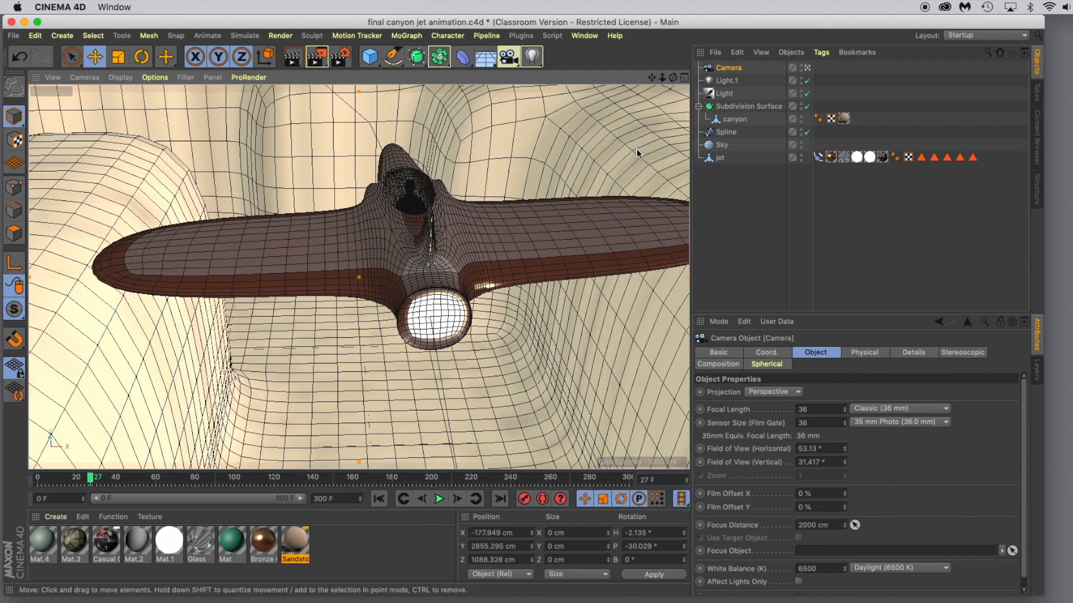
pyautogui.moveTo(652, 81); pyautogui.dragTo(655, 75)
pyautogui.keyDown('alt'); pyautogui.moveTo(595, 186); pyautogui.dragTo(596, 189); pyautogui.keyUp('alt')
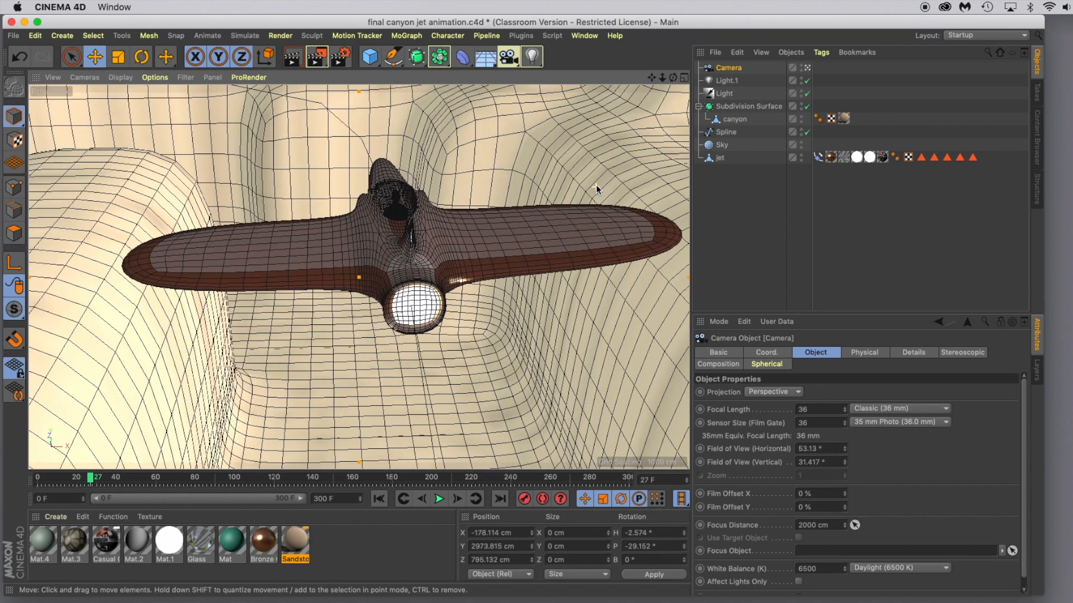
# - Leave the camera view to check the camera's placement in the perspective view, and return to the camera view
pyautogui.click(807, 68)
pyautogui.click(807, 68)
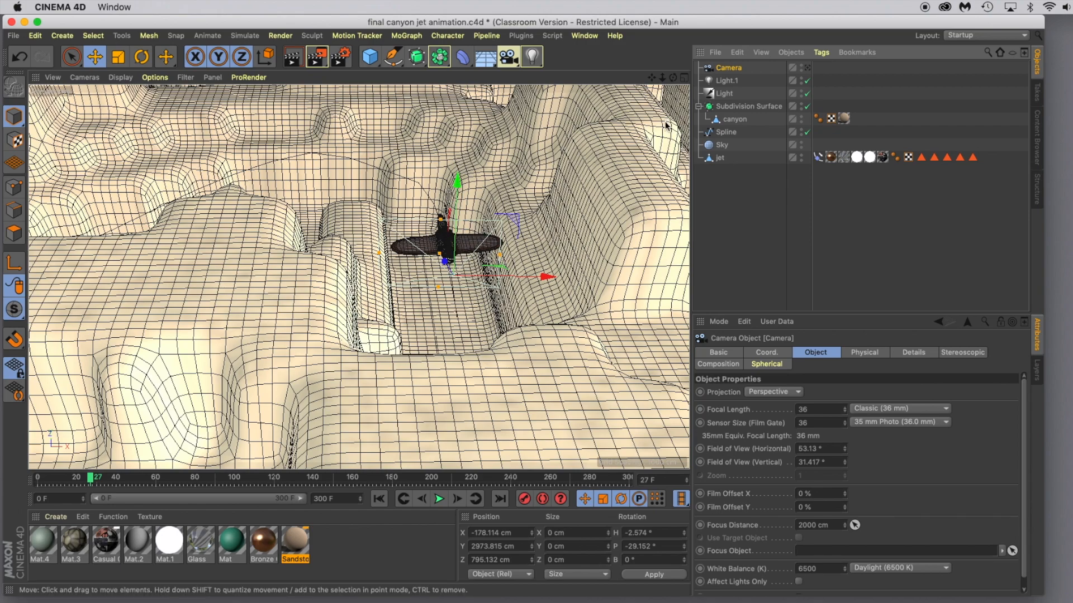
pyautogui.click(807, 68)
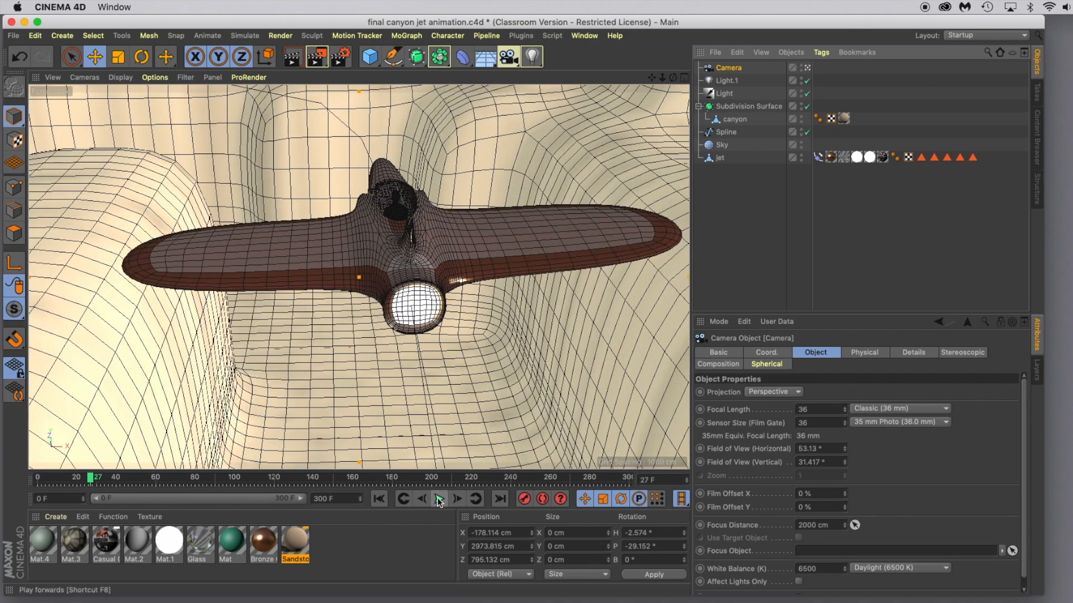
# - Play the animation through the stationary camera and bring the time back to frame 28, with the jet in frame
pyautogui.click(440, 499)
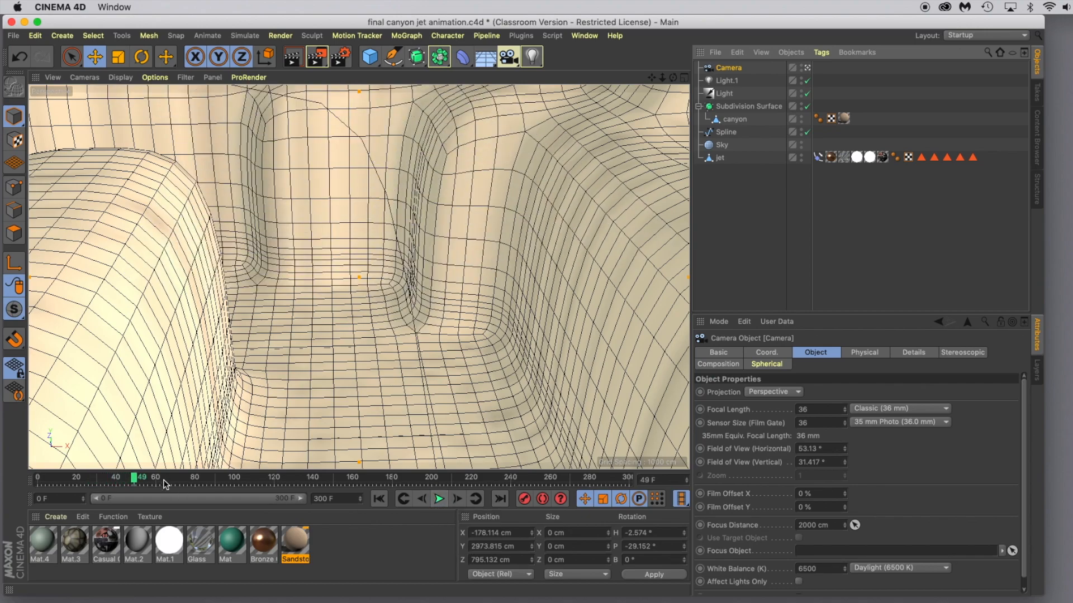
pyautogui.moveTo(135, 480); pyautogui.dragTo(84, 478)
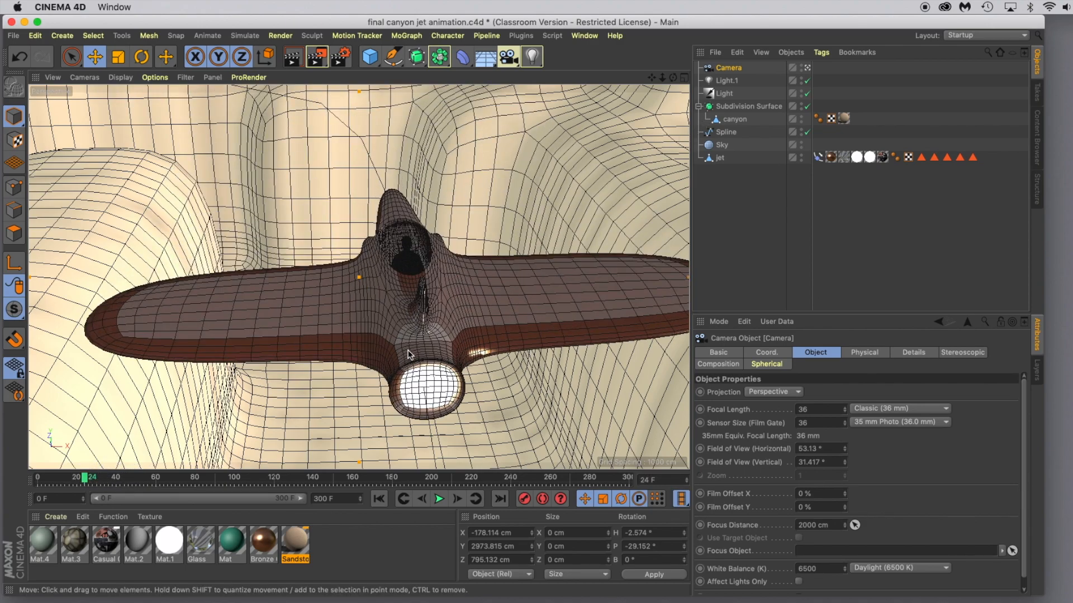
pyautogui.click(439, 499)
pyautogui.click(440, 499)
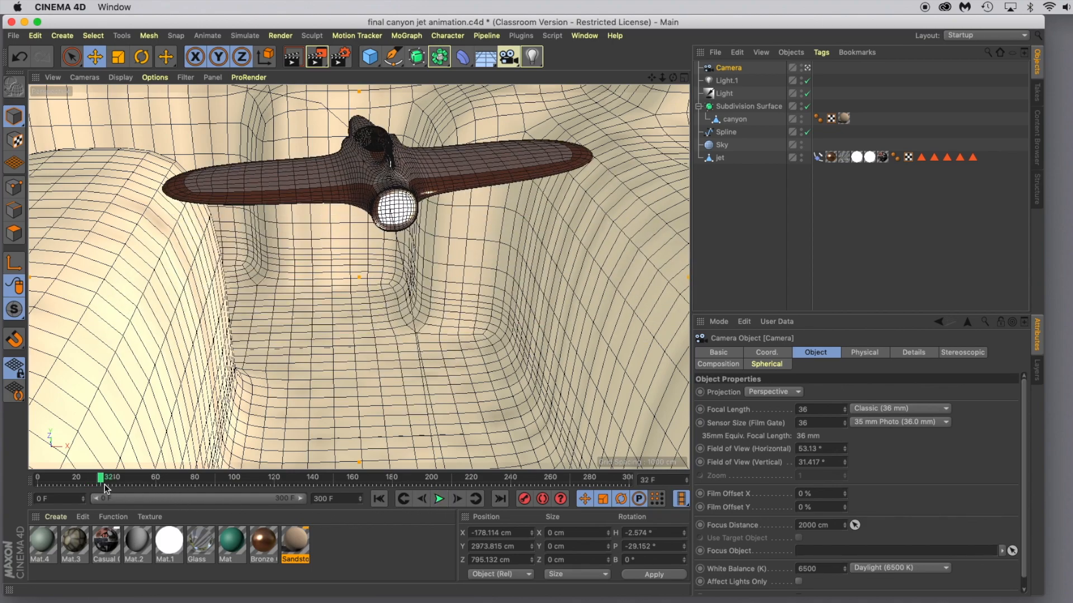
pyautogui.moveTo(100, 481)
pyautogui.mouseDown()
pyautogui.moveTo(81, 479)
pyautogui.moveTo(93, 479)
pyautogui.mouseUp()
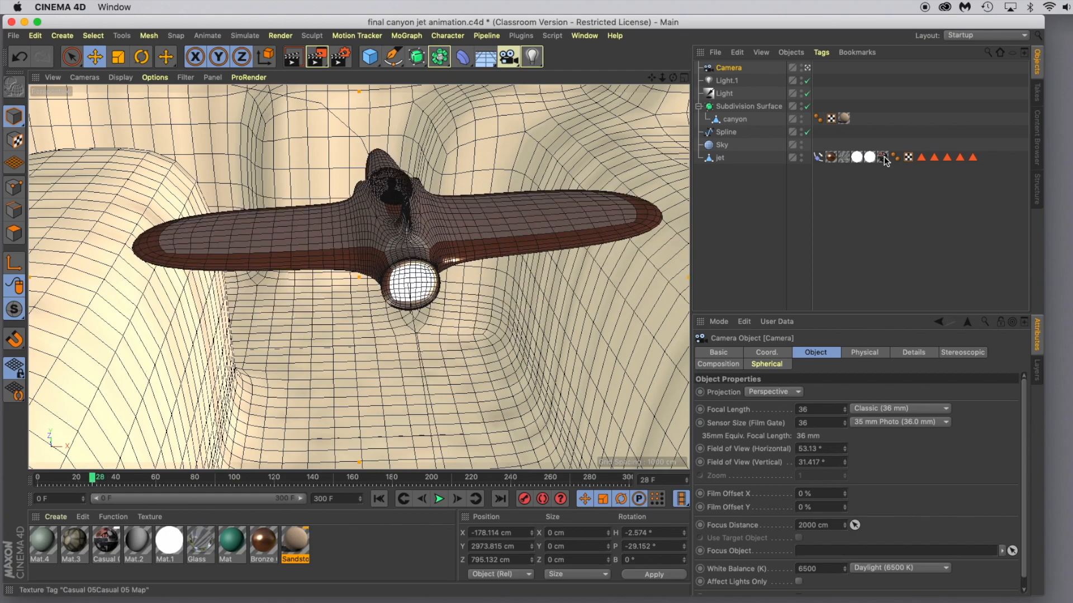
# - Make the camera a child of the jet and play the animation to check that it follows the jet
pyautogui.moveTo(718, 157)
pyautogui.mouseDown()
pyautogui.moveTo(718, 176)
pyautogui.moveTo(733, 162)
pyautogui.mouseUp()
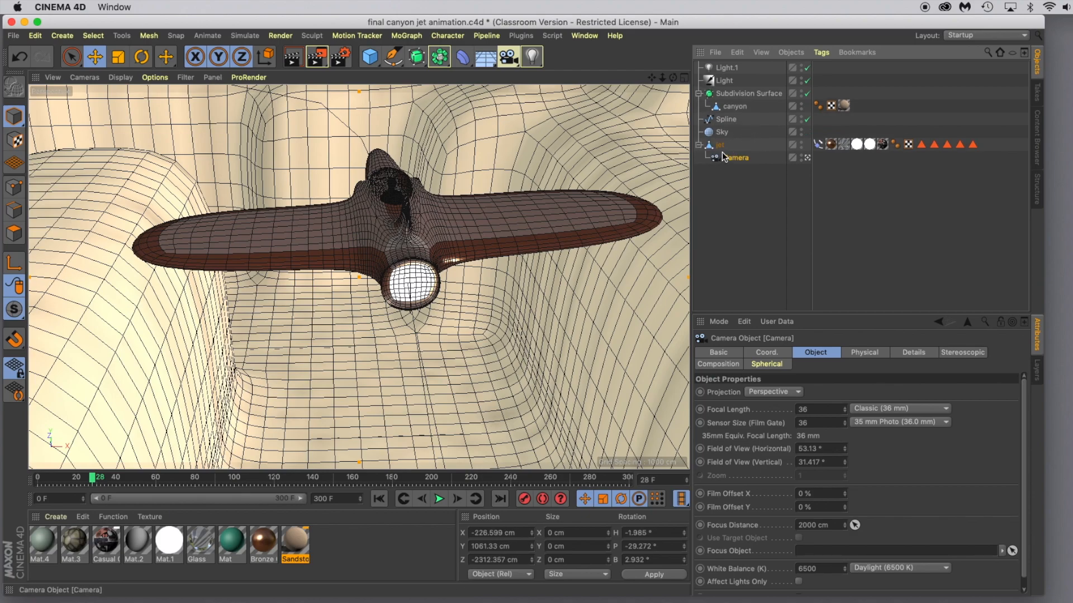
pyautogui.click(439, 500)
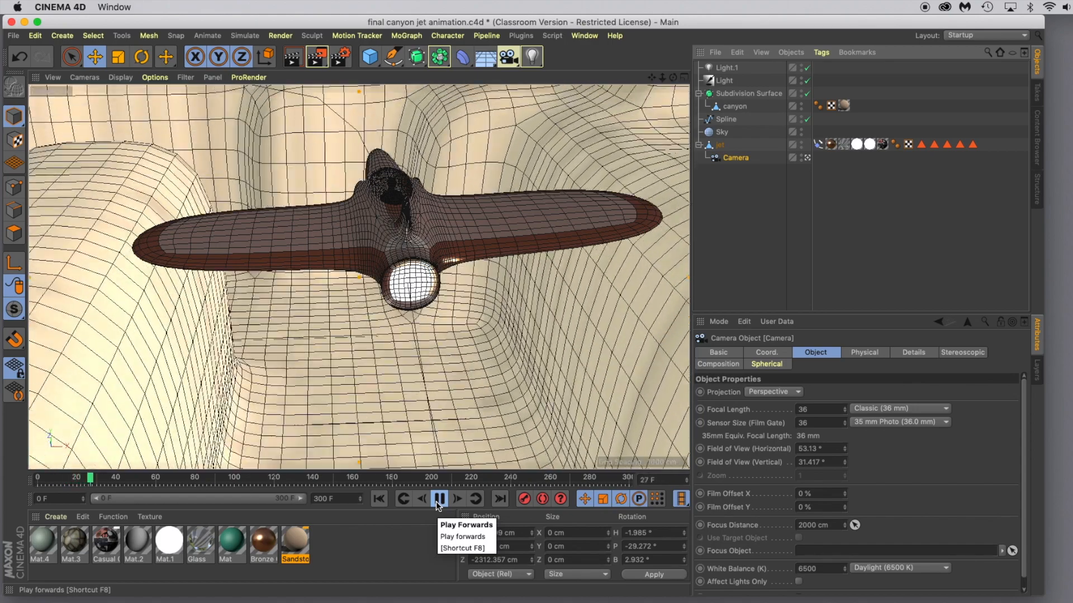
pyautogui.click(438, 500)
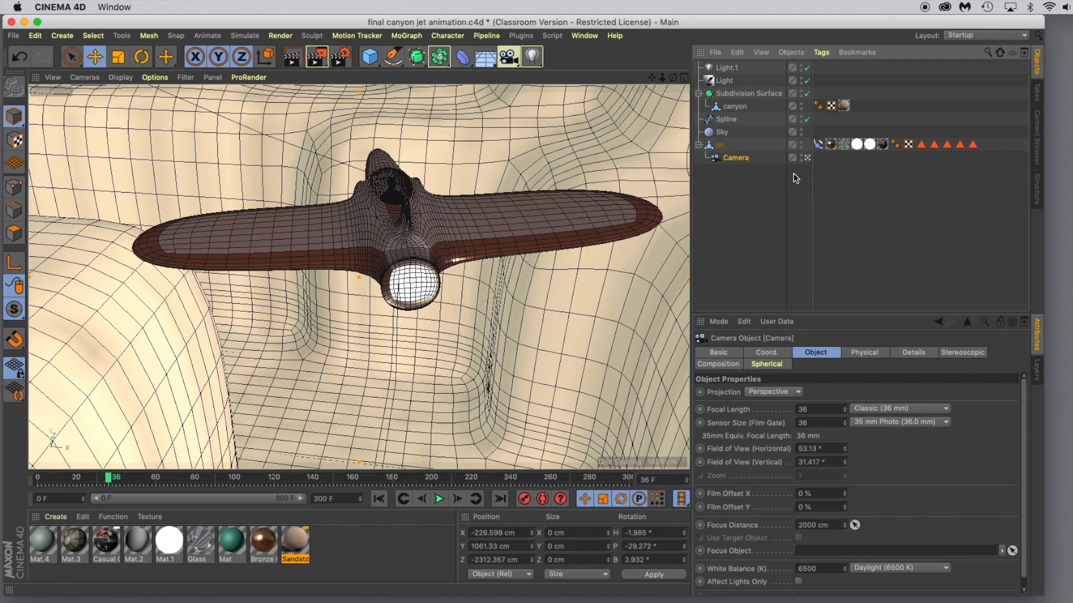
# - Leave the camera view and examine the whole canyon and its background in the perspective view
pyautogui.click(807, 158)
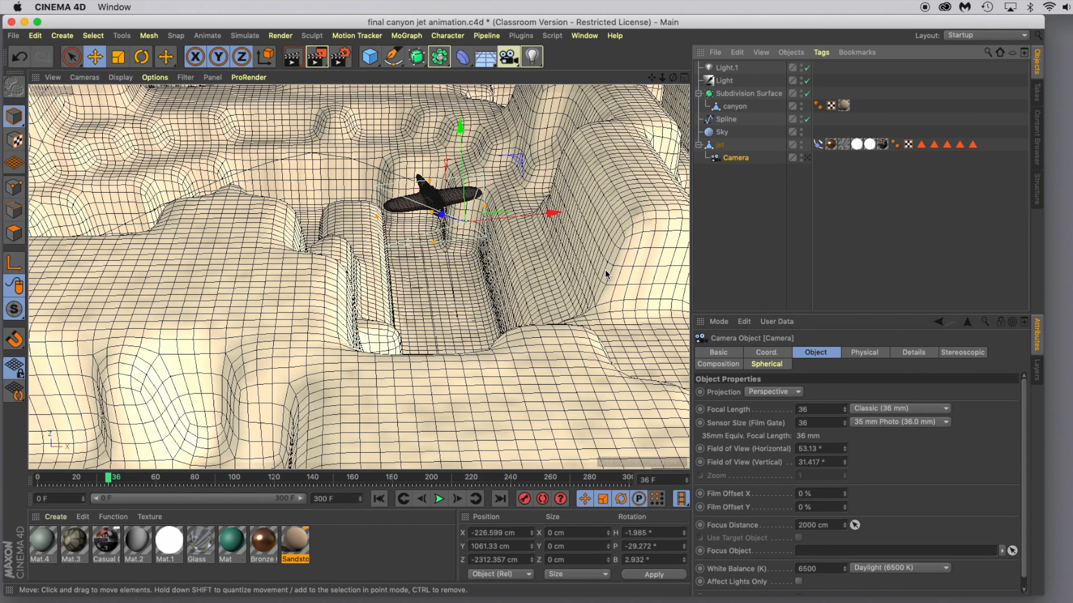
pyautogui.scroll(-5, 605, 269)
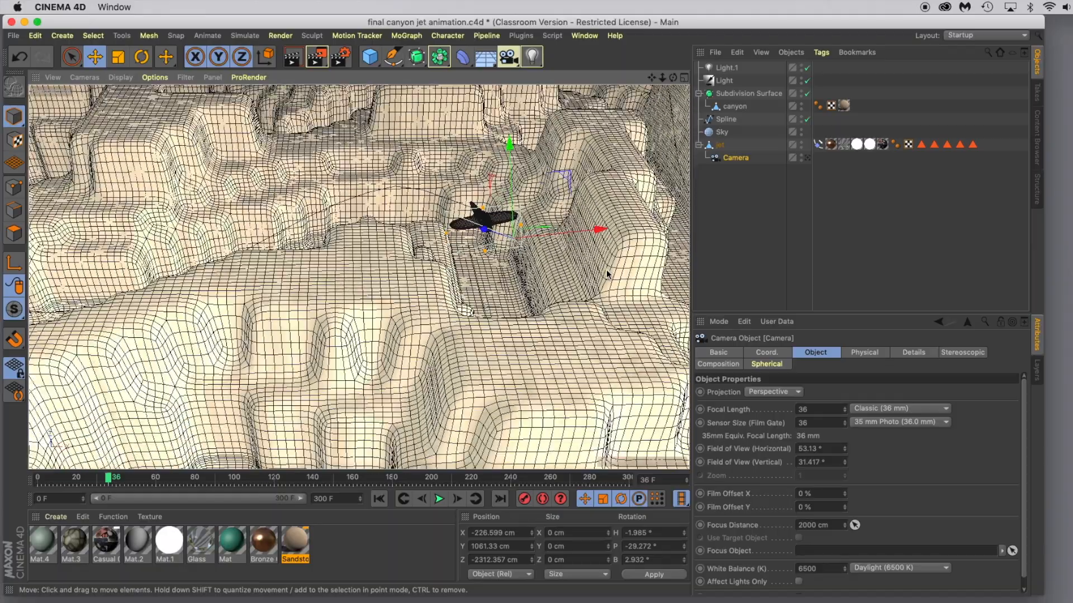
pyautogui.moveTo(606, 270)
pyautogui.keyDown('alt'); pyautogui.mouseDown()
pyautogui.moveTo(594, 283)
pyautogui.moveTo(590, 266)
pyautogui.mouseUp(); pyautogui.keyUp('alt')
pyautogui.scroll(-4, 593, 268)
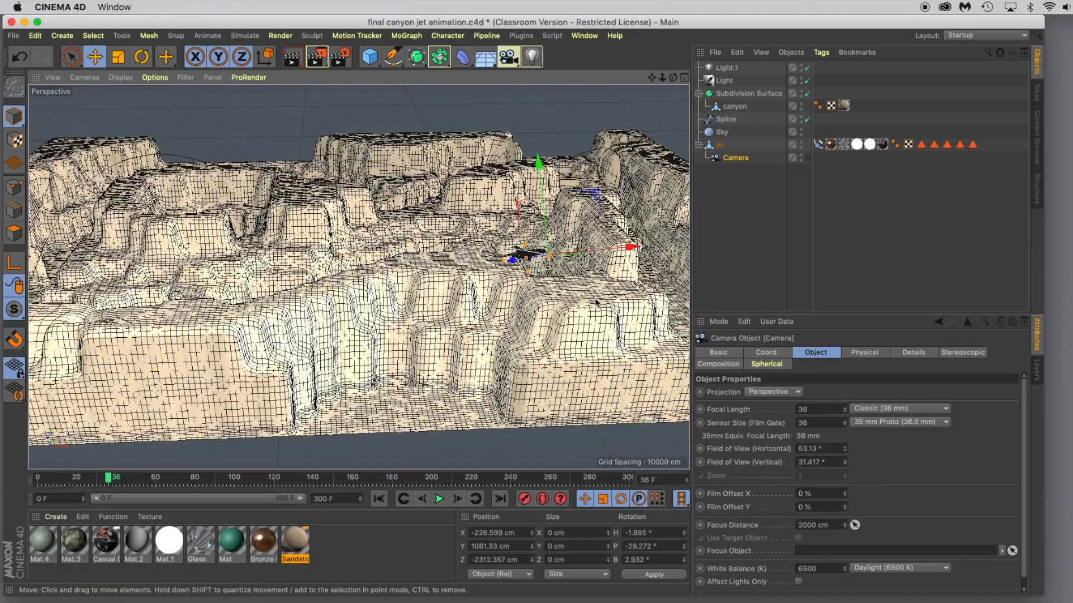
pyautogui.moveTo(595, 302)
pyautogui.keyDown('alt'); pyautogui.mouseDown()
pyautogui.moveTo(659, 297)
pyautogui.moveTo(594, 302)
pyautogui.mouseUp(); pyautogui.keyUp('alt')
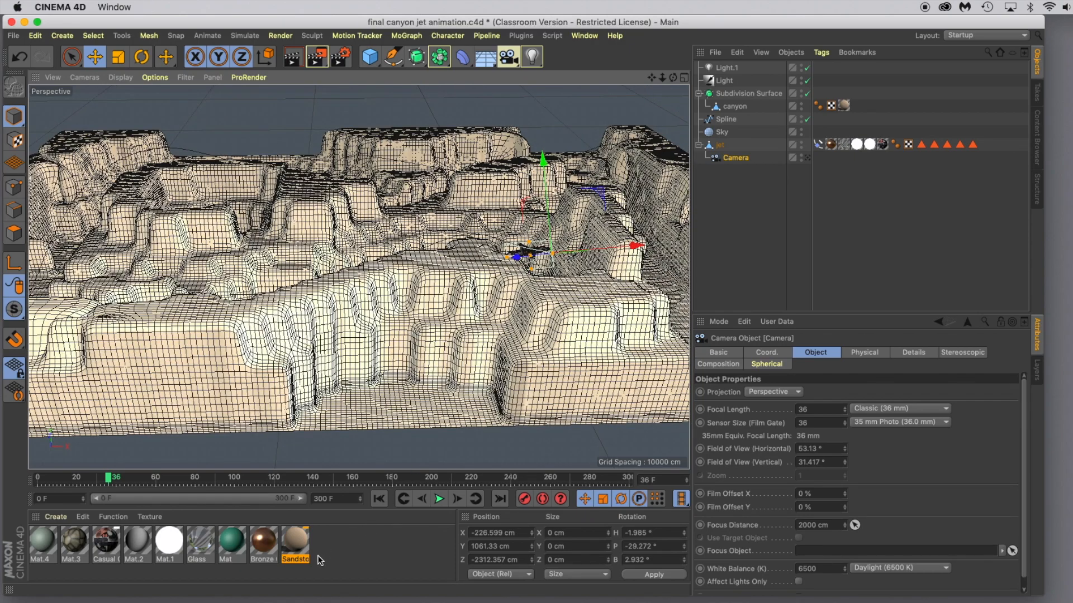
# - Create a new material, load a Gradient shader as its color texture and open the gradient's settings
pyautogui.doubleClick(334, 546)
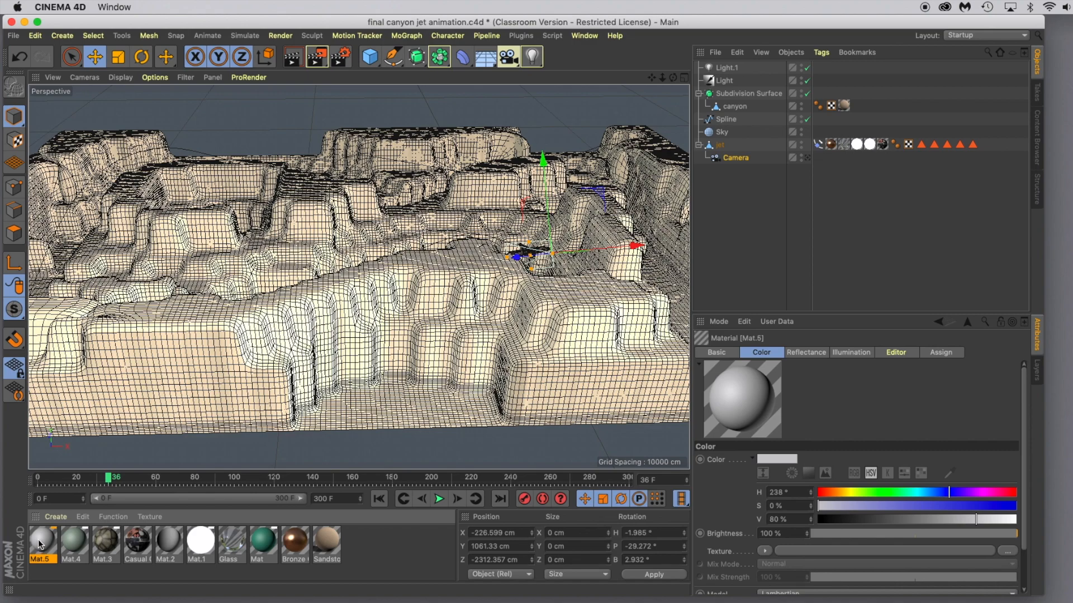
pyautogui.doubleClick(39, 539)
pyautogui.moveTo(340, 92); pyautogui.dragTo(723, 76)
pyautogui.click(602, 212)
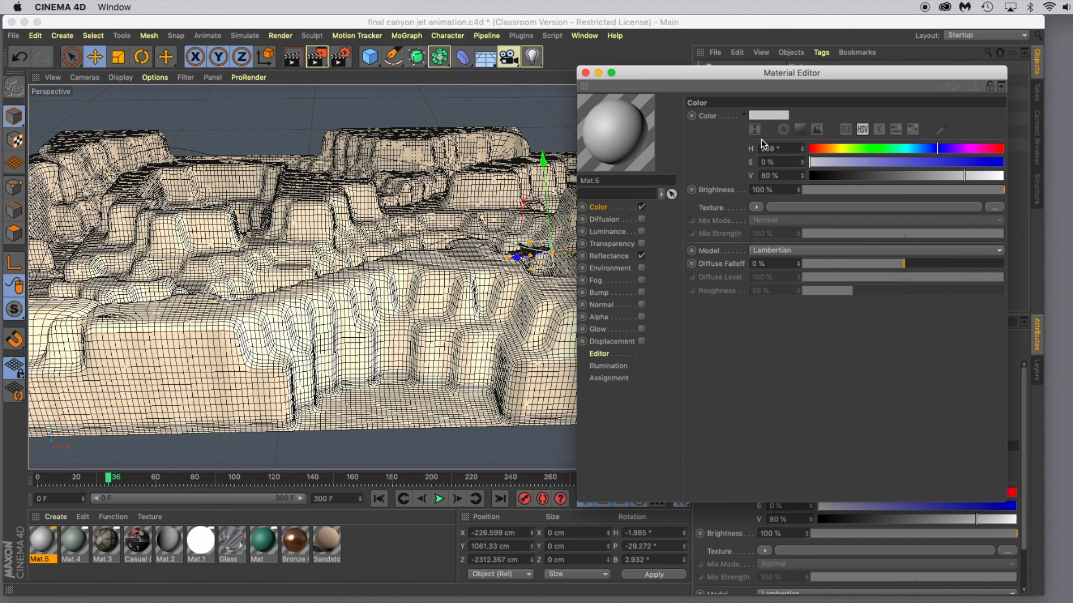
pyautogui.click(755, 207)
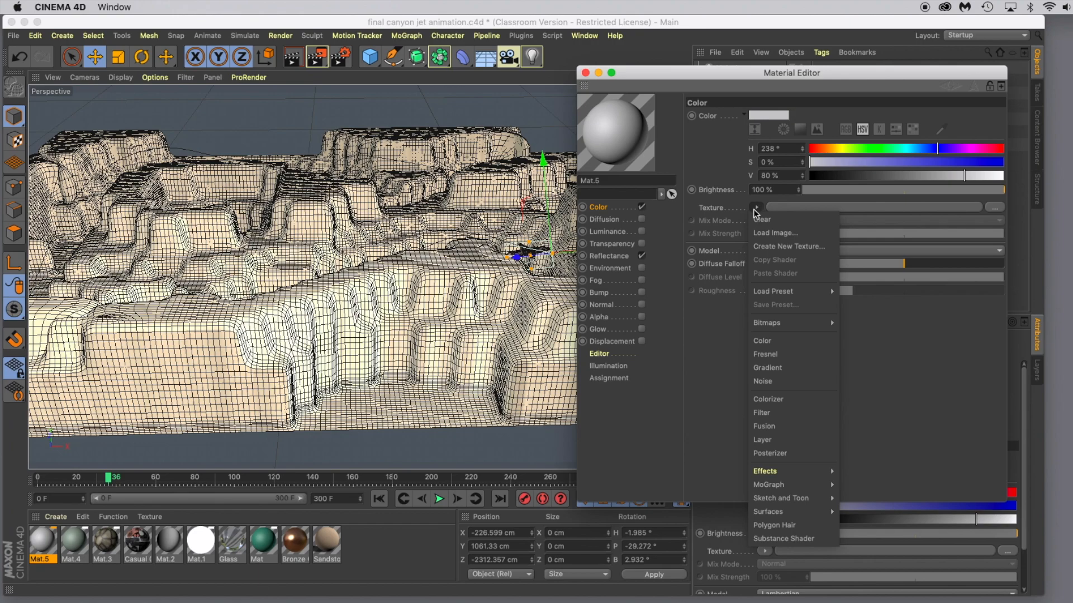
pyautogui.click(766, 369)
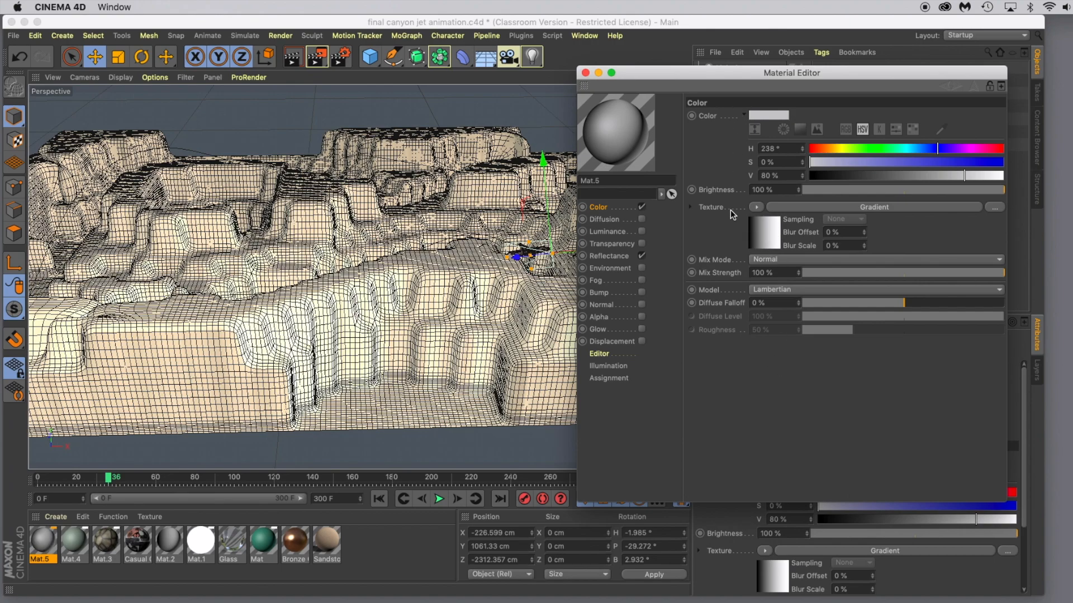
pyautogui.click(763, 238)
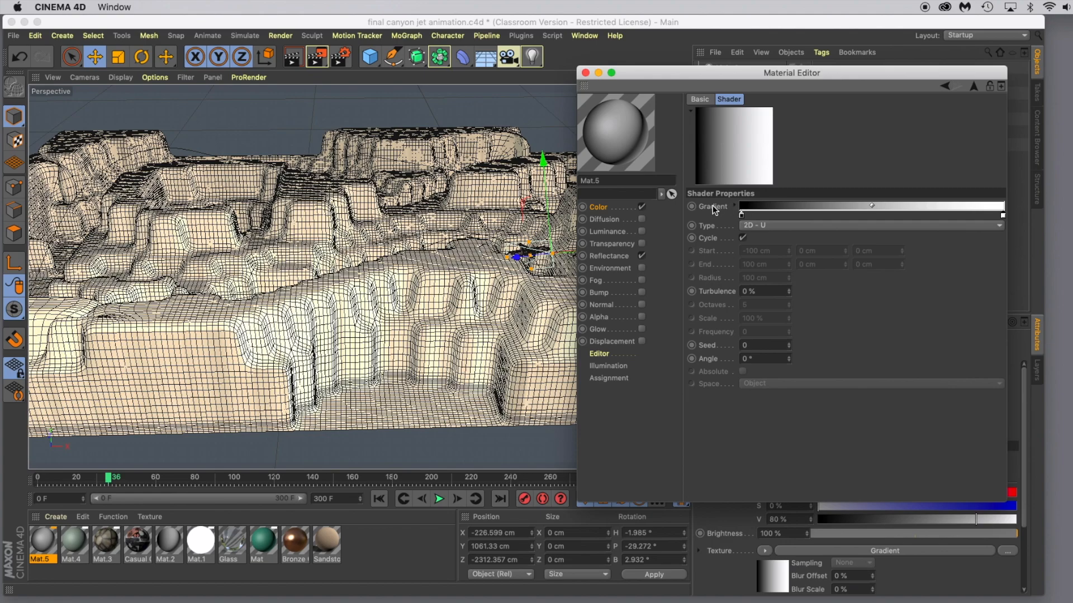
# - Set the gradient's starting knot to light blue with H 199°, S 24% and V 97%
pyautogui.click(741, 215)
pyautogui.doubleClick(741, 217)
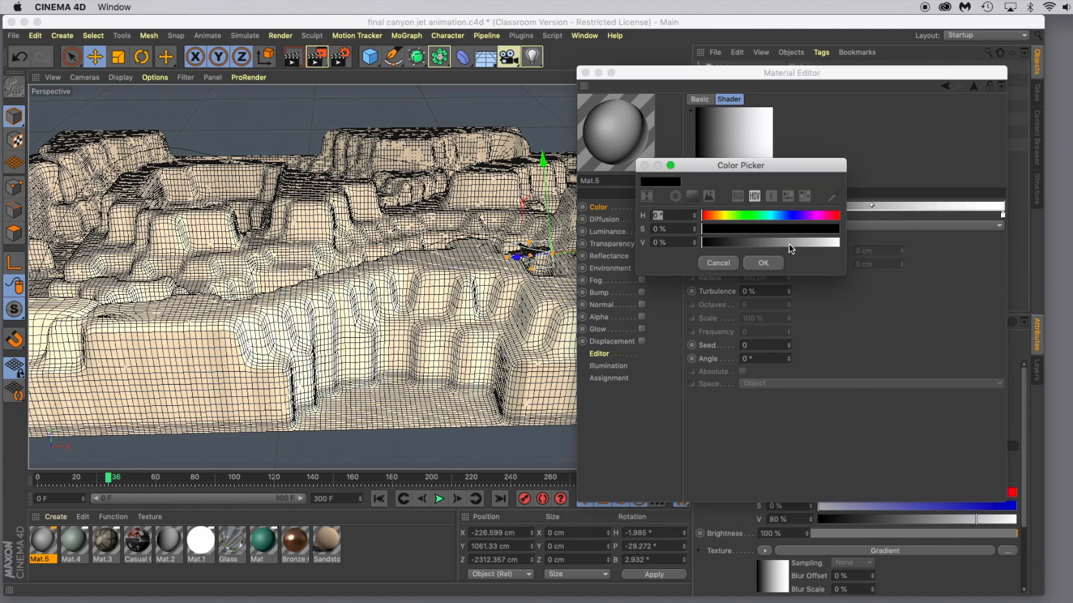
pyautogui.moveTo(831, 244); pyautogui.dragTo(835, 243)
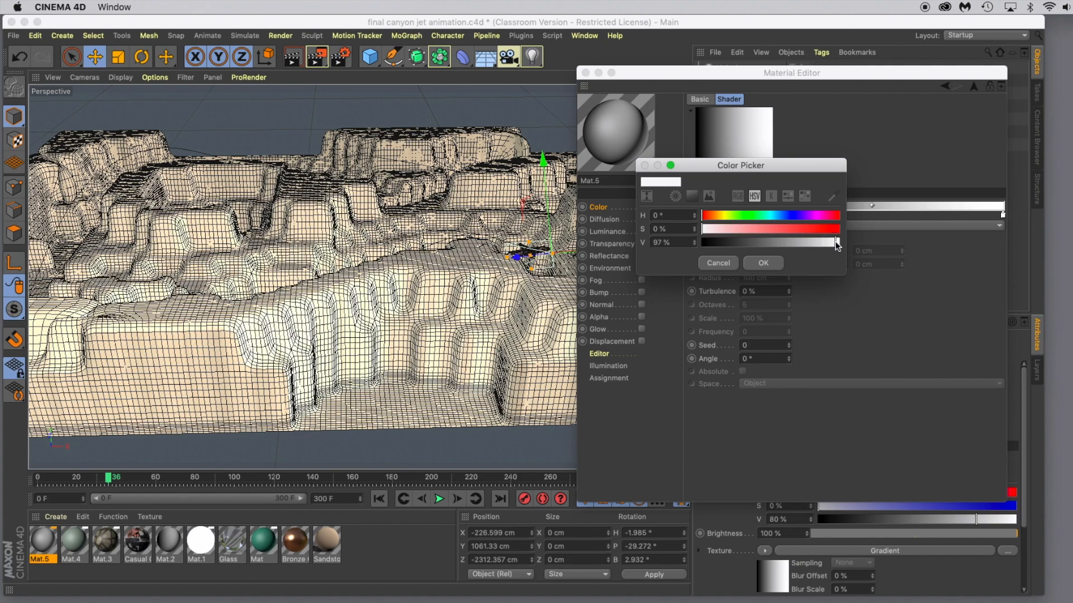
pyautogui.click(777, 215)
pyautogui.click(722, 230)
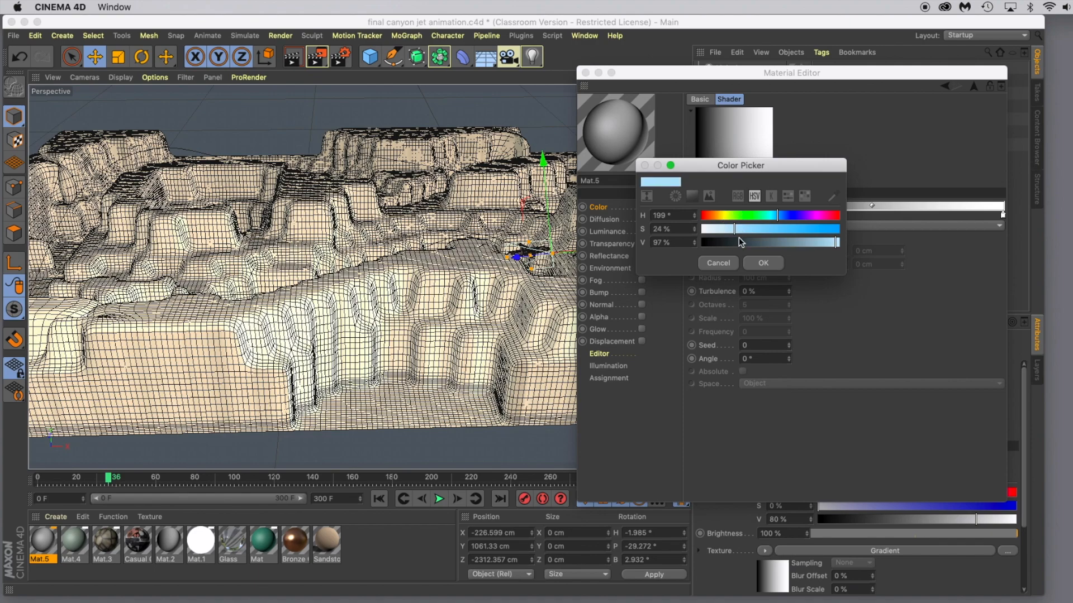
pyautogui.click(762, 263)
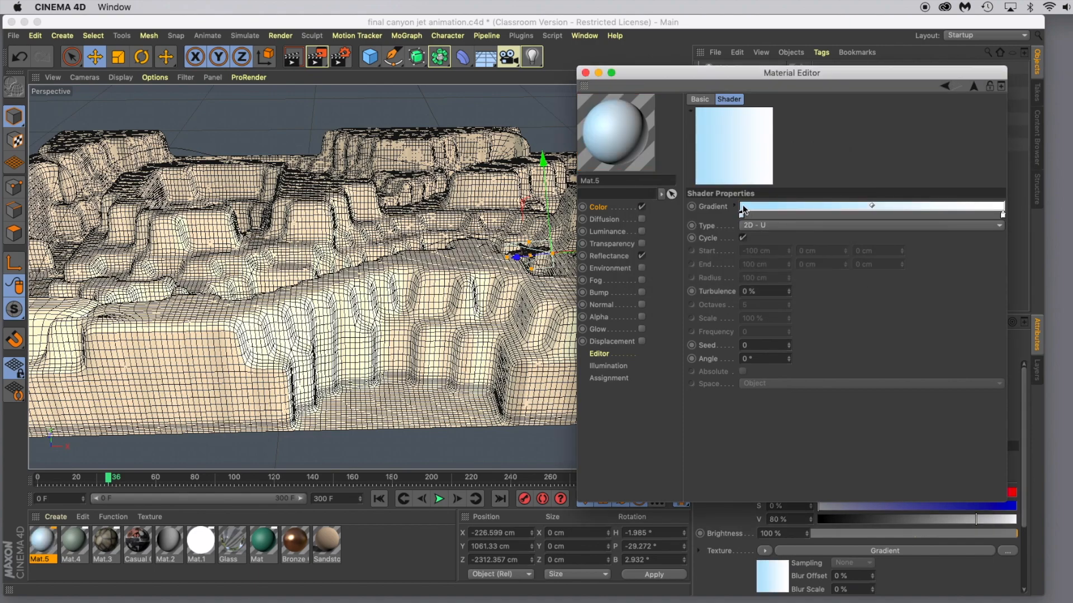
# - Set the gradient's end knot to deep blue with H 237°, S 75% and V 100%
pyautogui.doubleClick(1002, 216)
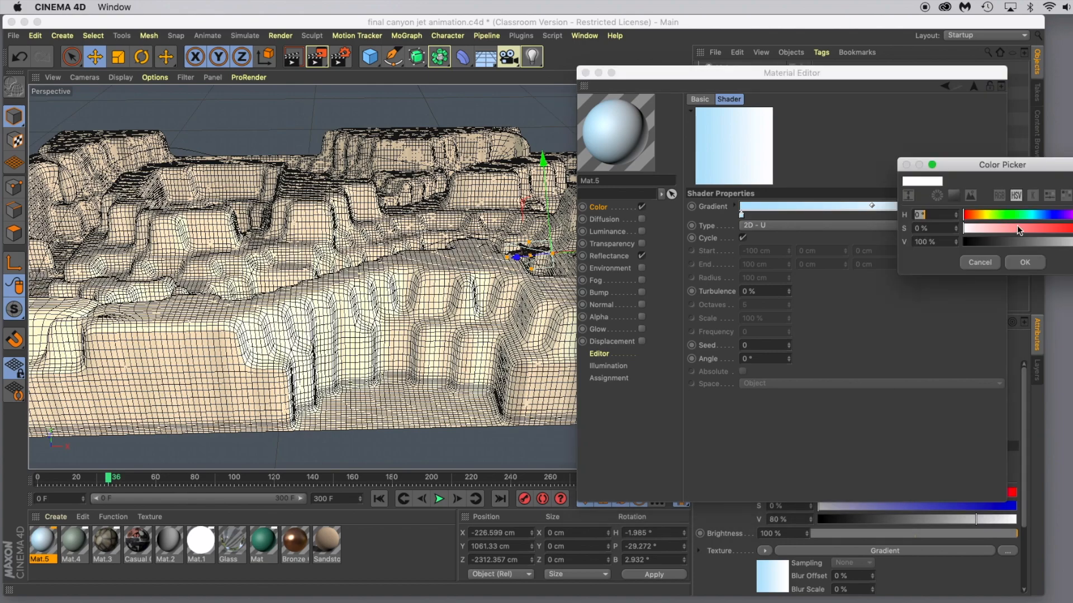
pyautogui.click(1057, 225)
pyautogui.click(1034, 229)
pyautogui.click(1065, 230)
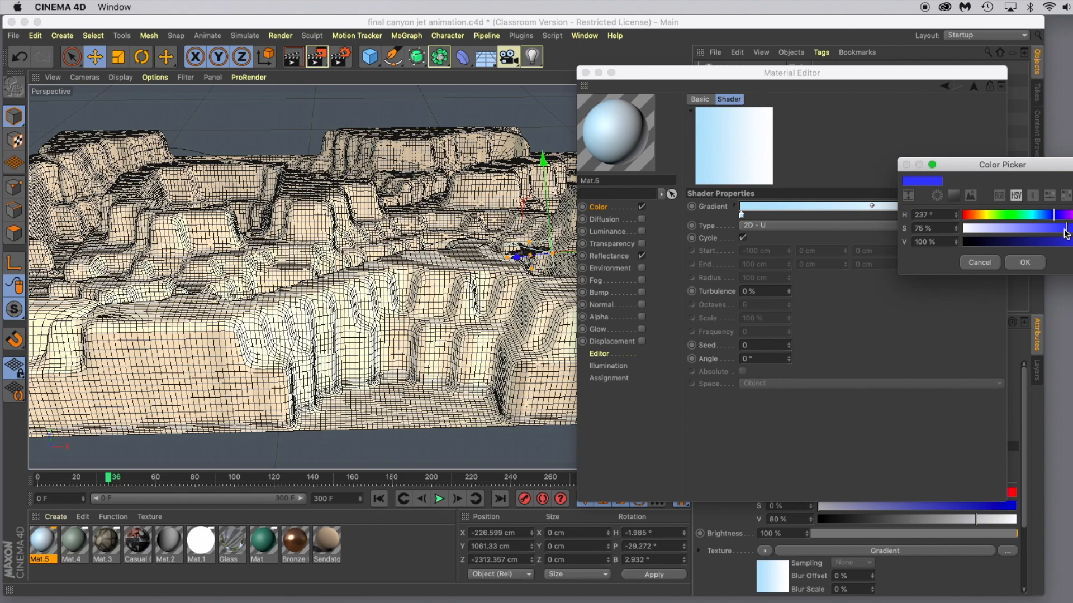
pyautogui.click(1028, 263)
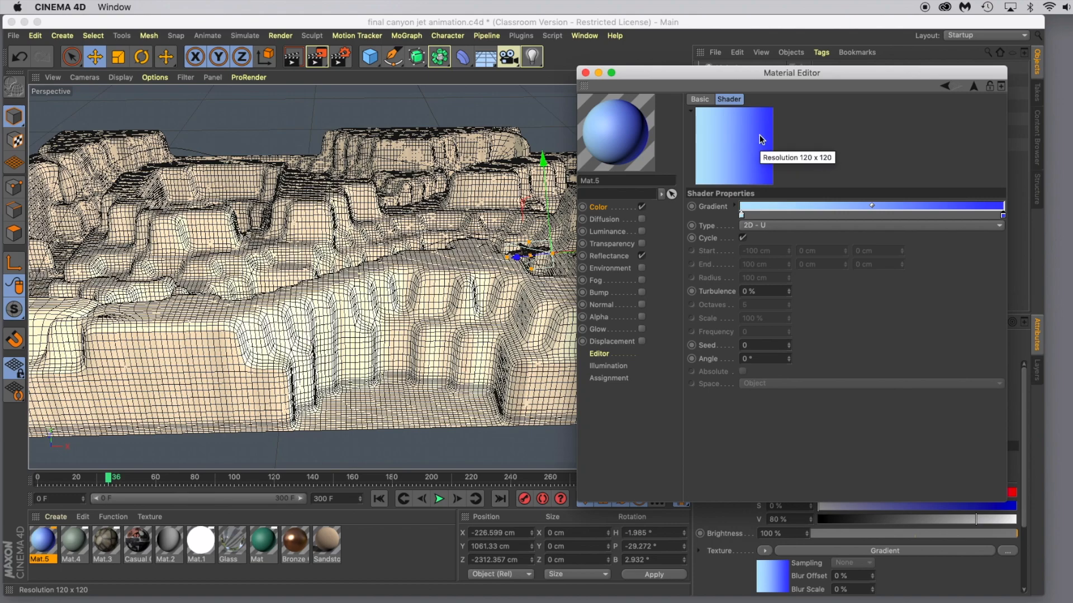
# - Change the gradient type to 2D - V and apply the blue gradient material to the Sky object
pyautogui.click(786, 226)
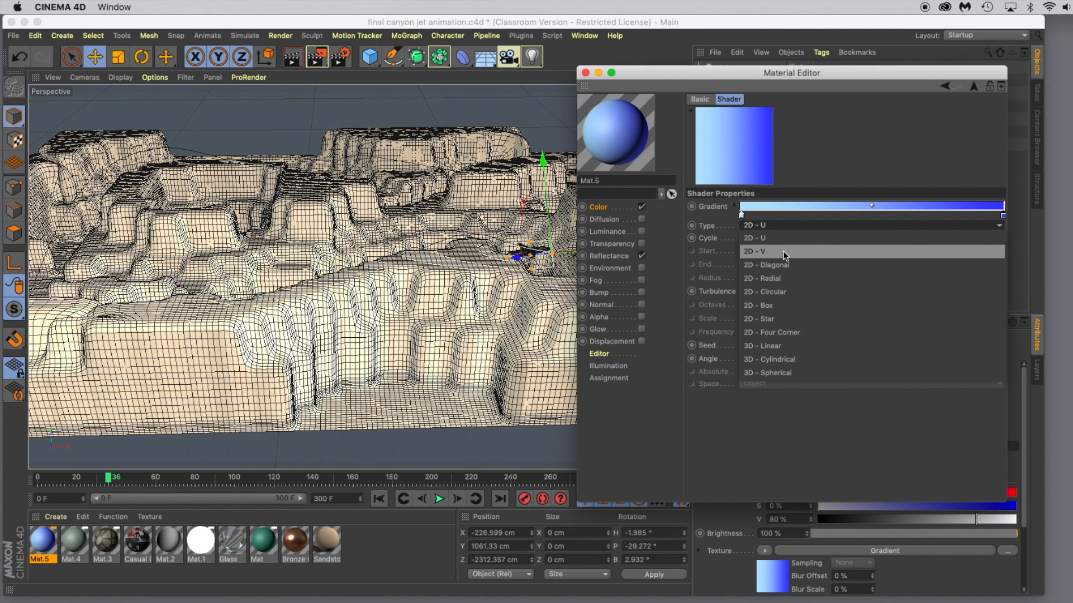
pyautogui.click(783, 250)
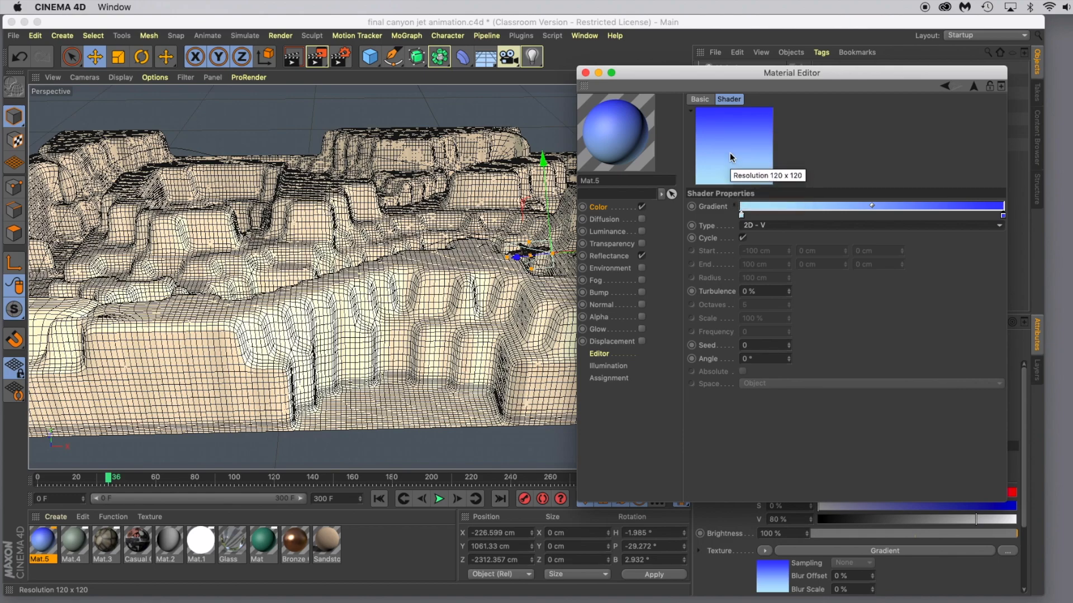
pyautogui.click(585, 73)
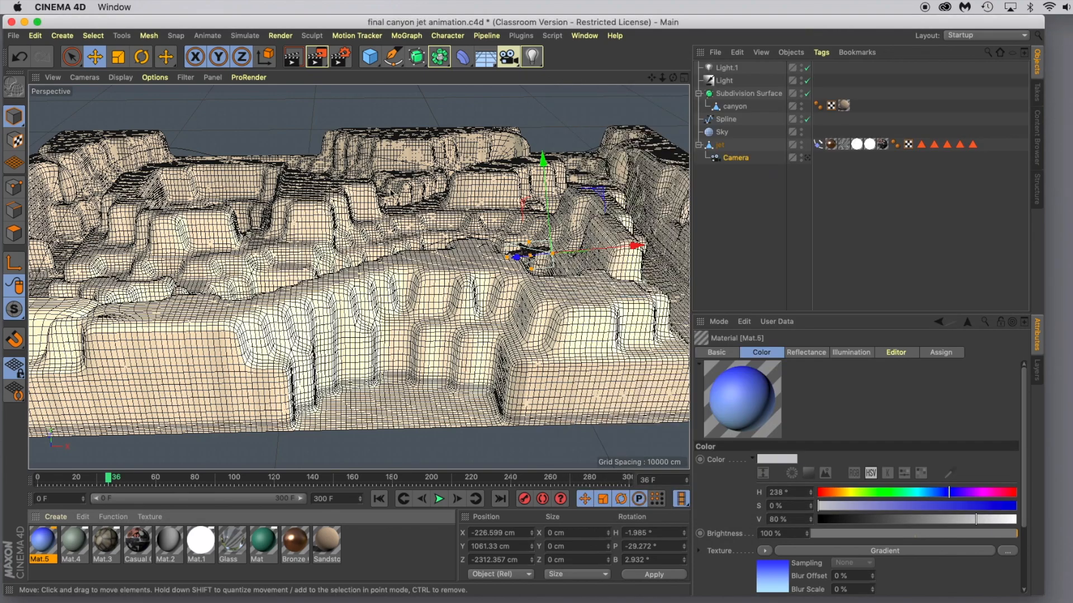
pyautogui.moveTo(30, 550); pyautogui.dragTo(712, 133)
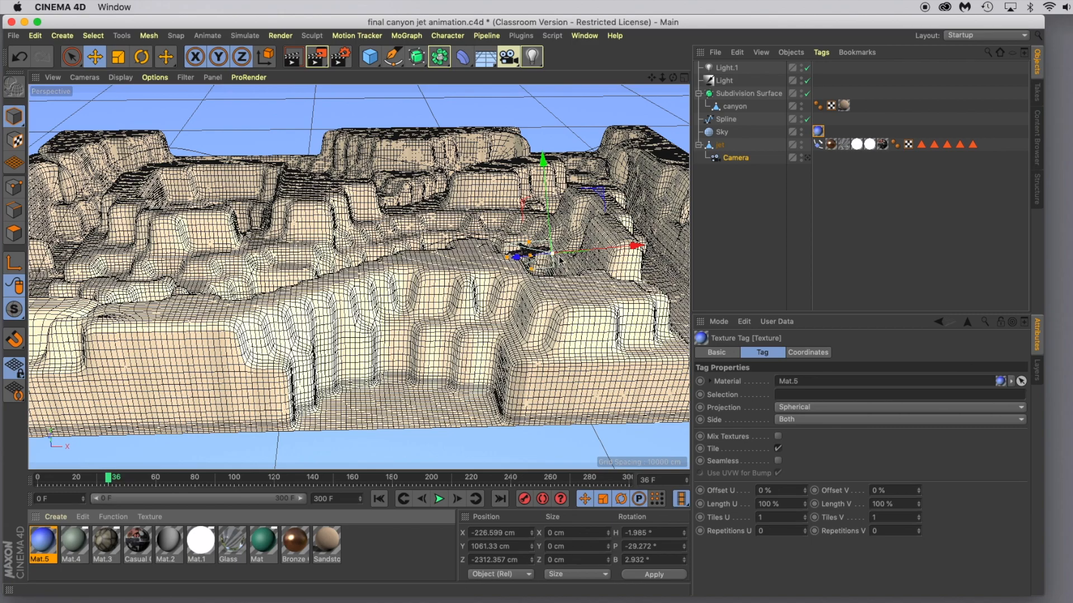
# - Play the animation through the camera to check the blue sky, and bring the time back to frame 0
pyautogui.click(806, 158)
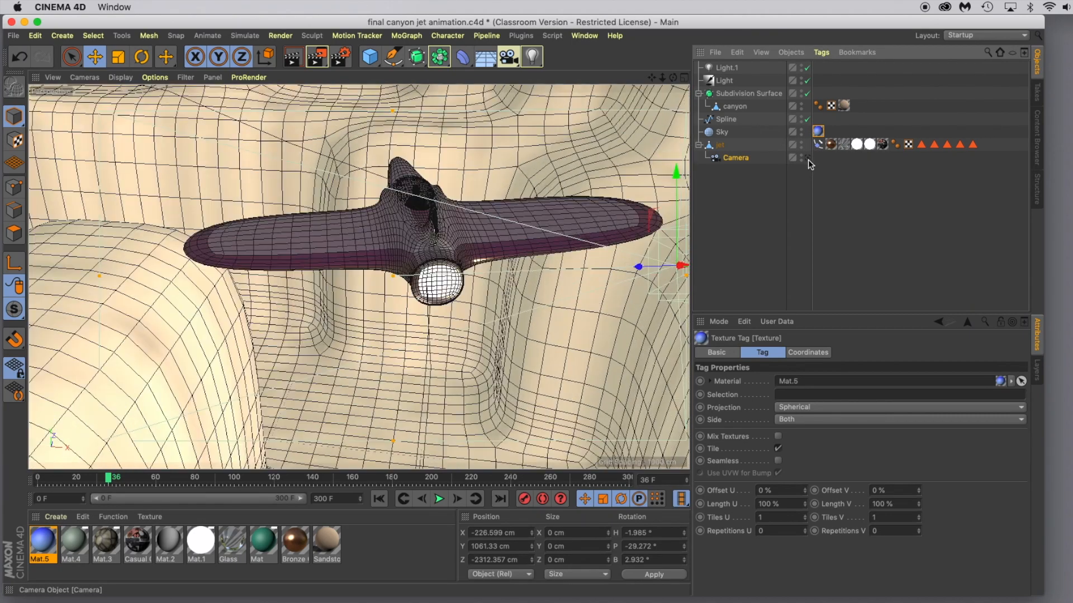
pyautogui.click(439, 500)
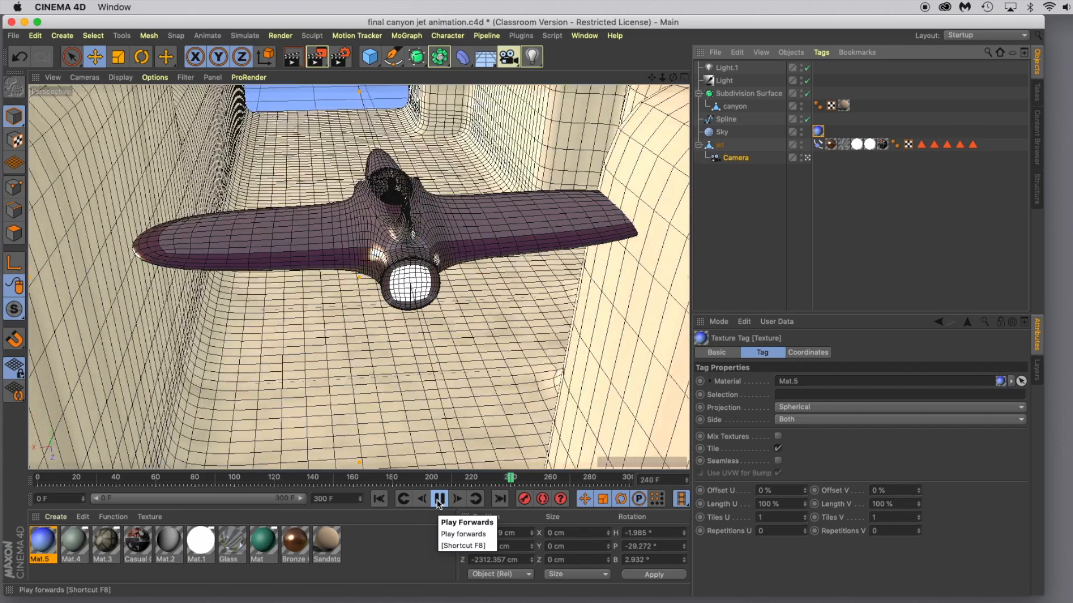
pyautogui.click(438, 499)
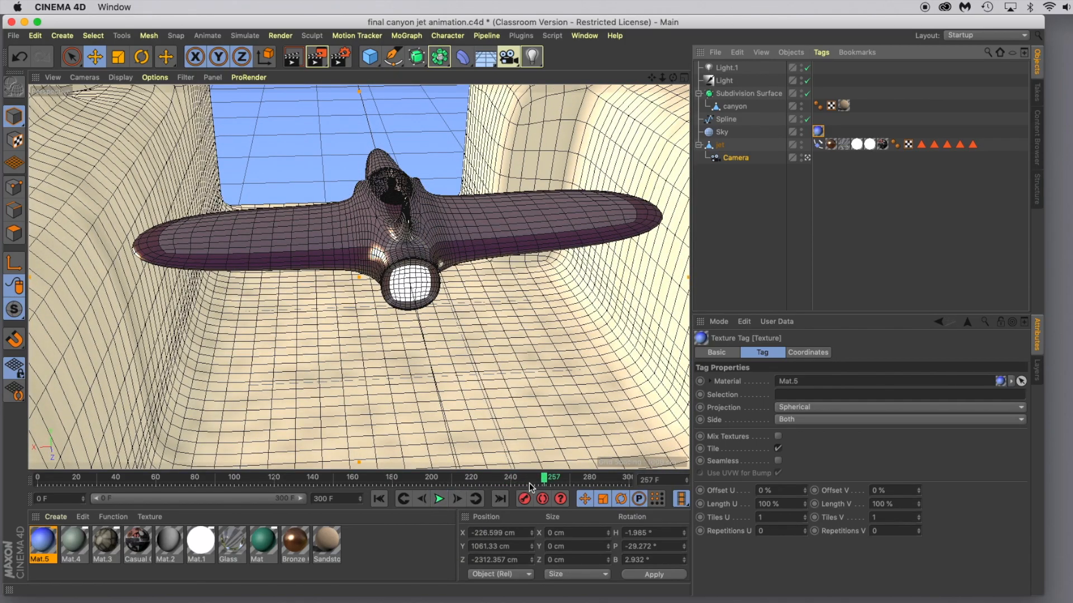
pyautogui.moveTo(547, 481); pyautogui.dragTo(38, 479)
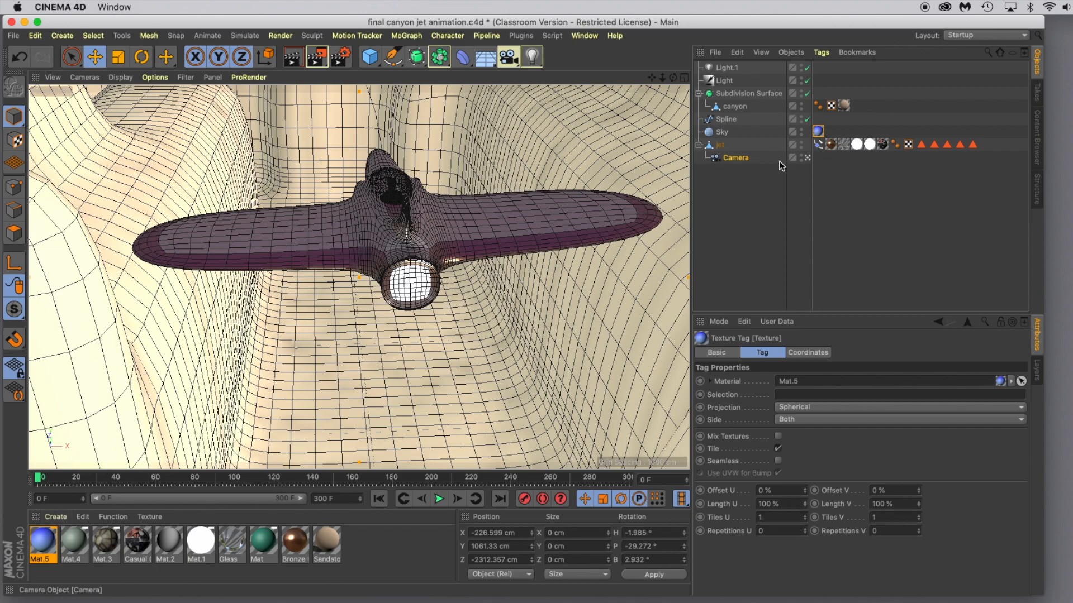
# - Try to move the camera farther back from the jet at frame 0
pyautogui.click(749, 160)
pyautogui.scroll(-2, 452, 249)
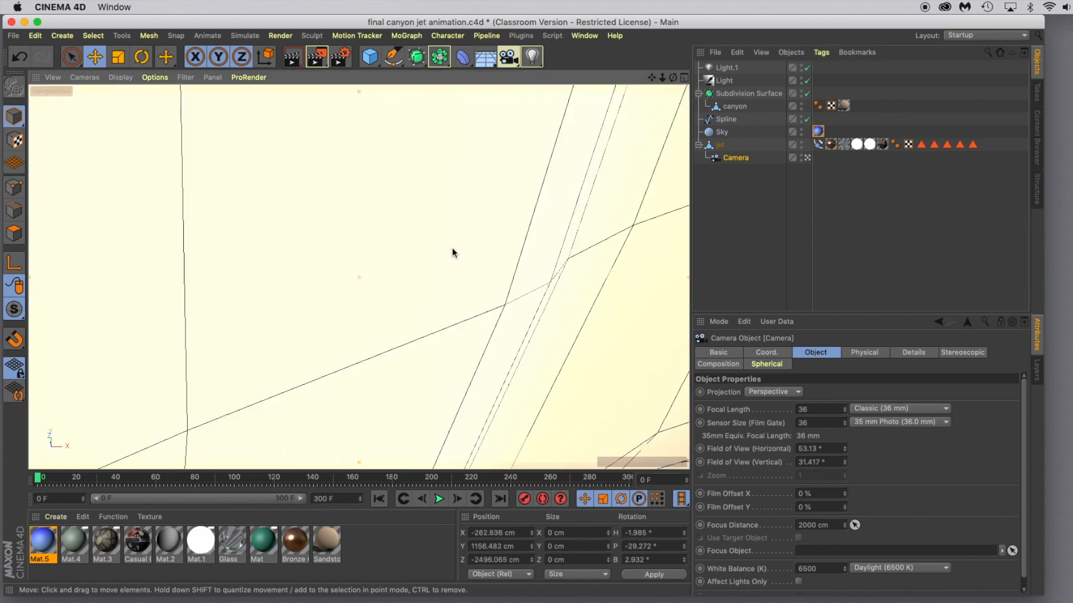
pyautogui.scroll(3, 452, 247)
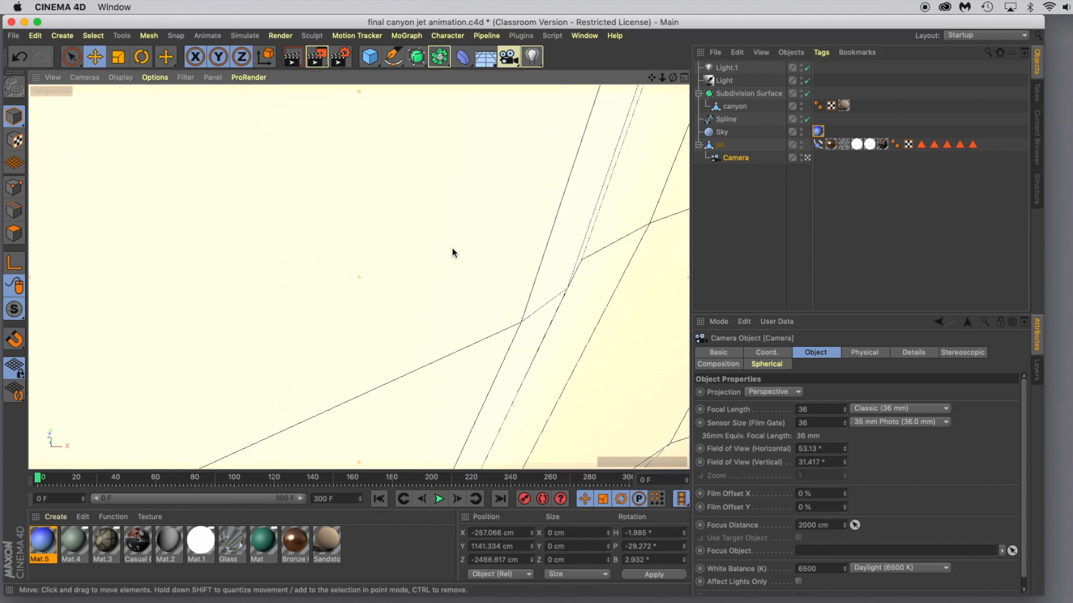
pyautogui.scroll(1, 452, 247)
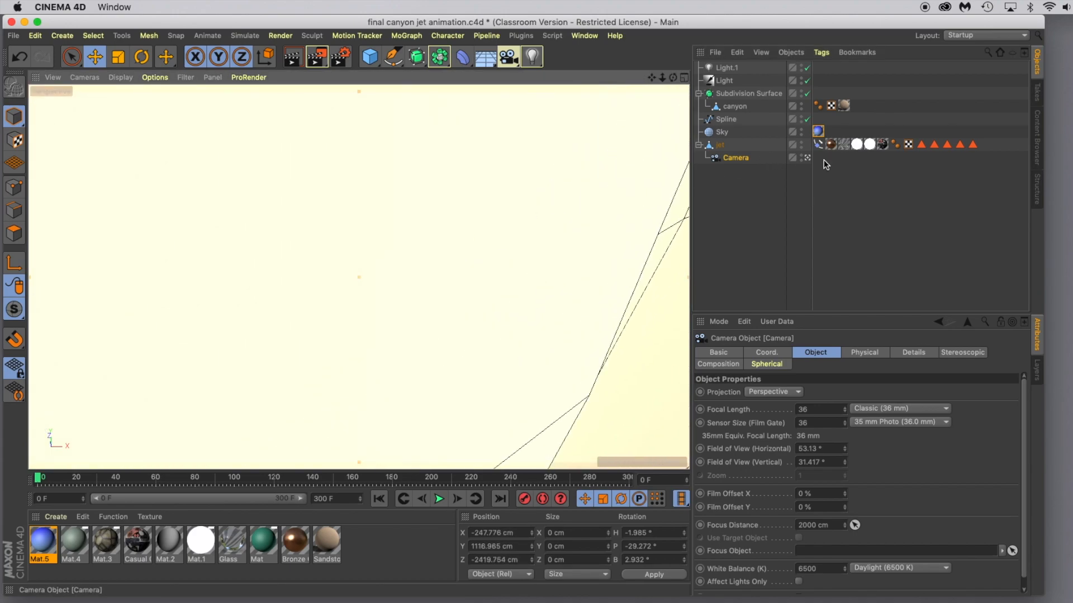
# - Leave the camera view, select the jet in the perspective view and move the time to frame 36
pyautogui.click(809, 158)
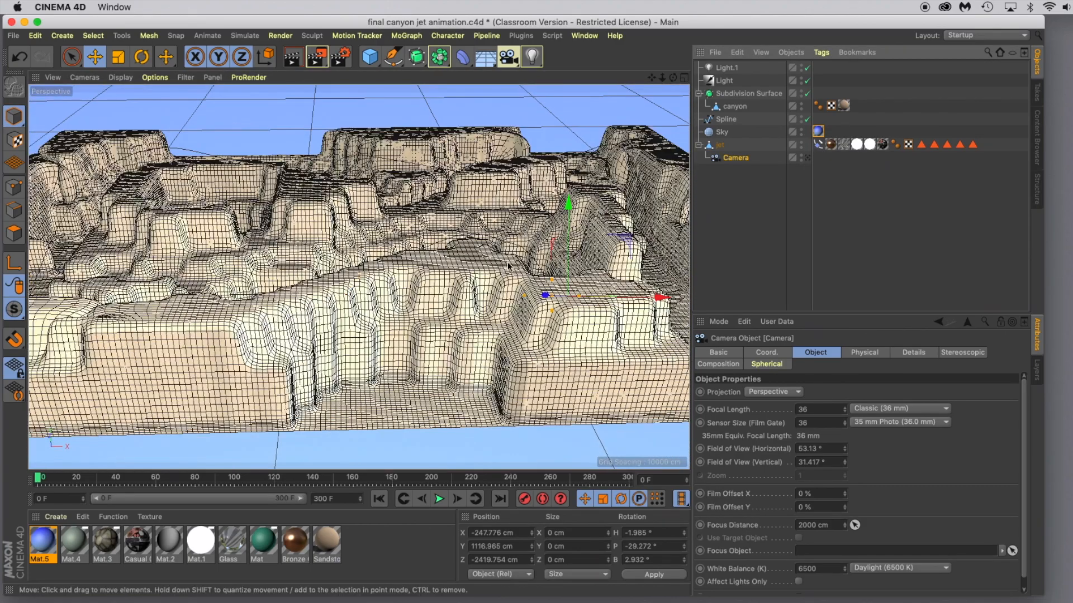
pyautogui.scroll(-1, 496, 278)
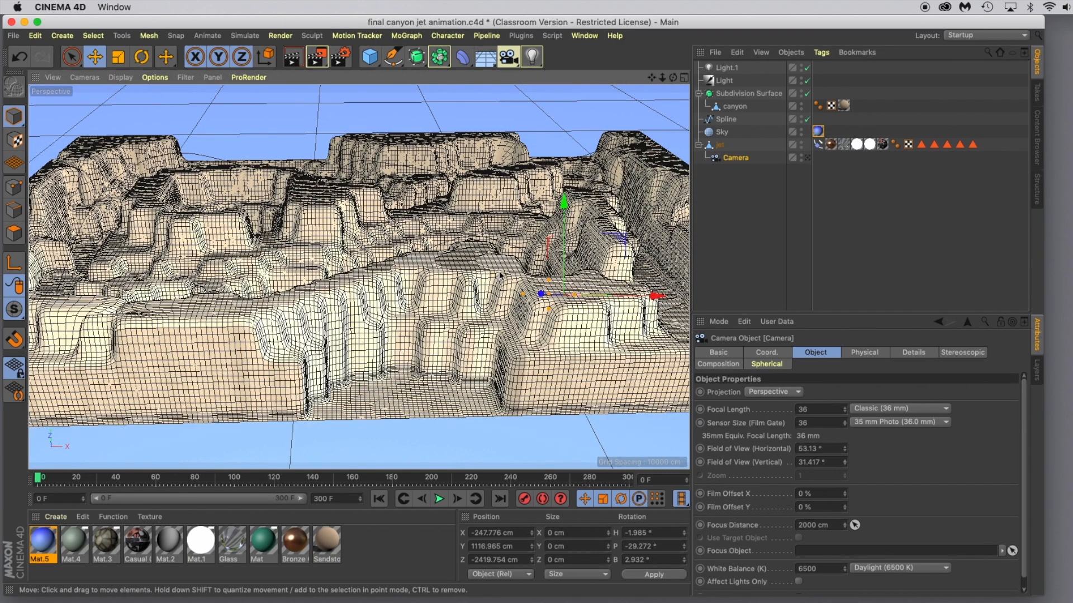
pyautogui.keyDown('alt'); pyautogui.moveTo(563, 228); pyautogui.dragTo(542, 271); pyautogui.keyUp('alt')
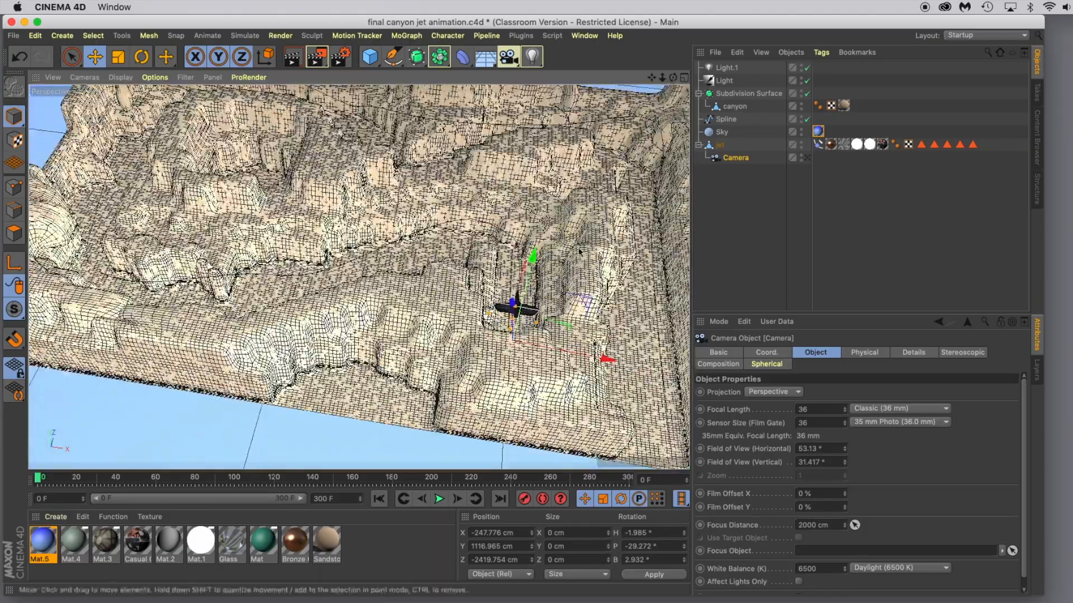
pyautogui.click(719, 148)
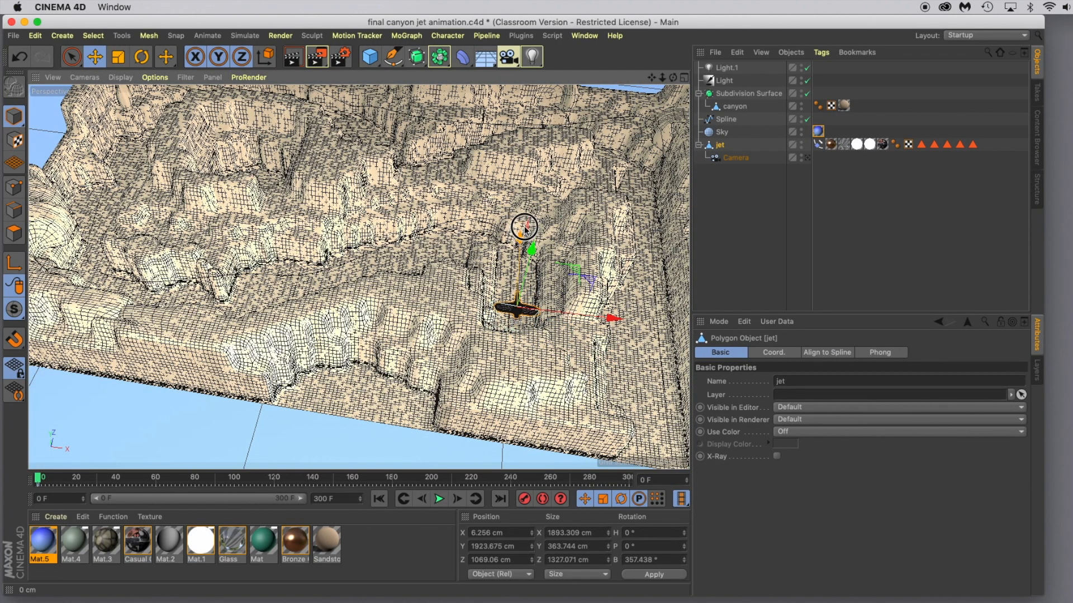
pyautogui.click(48, 479)
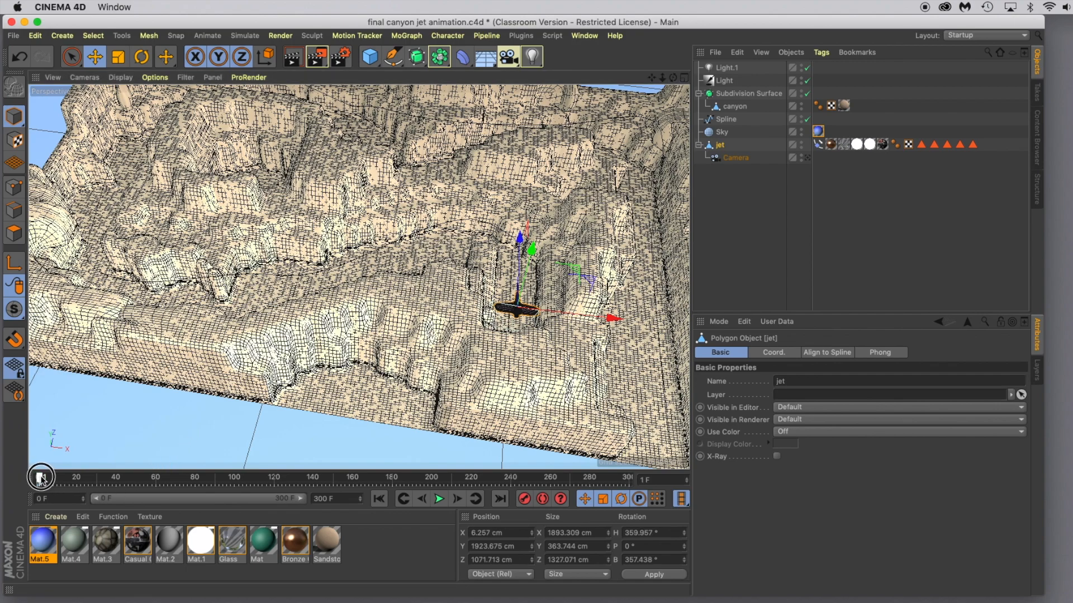
pyautogui.moveTo(48, 479); pyautogui.dragTo(109, 477)
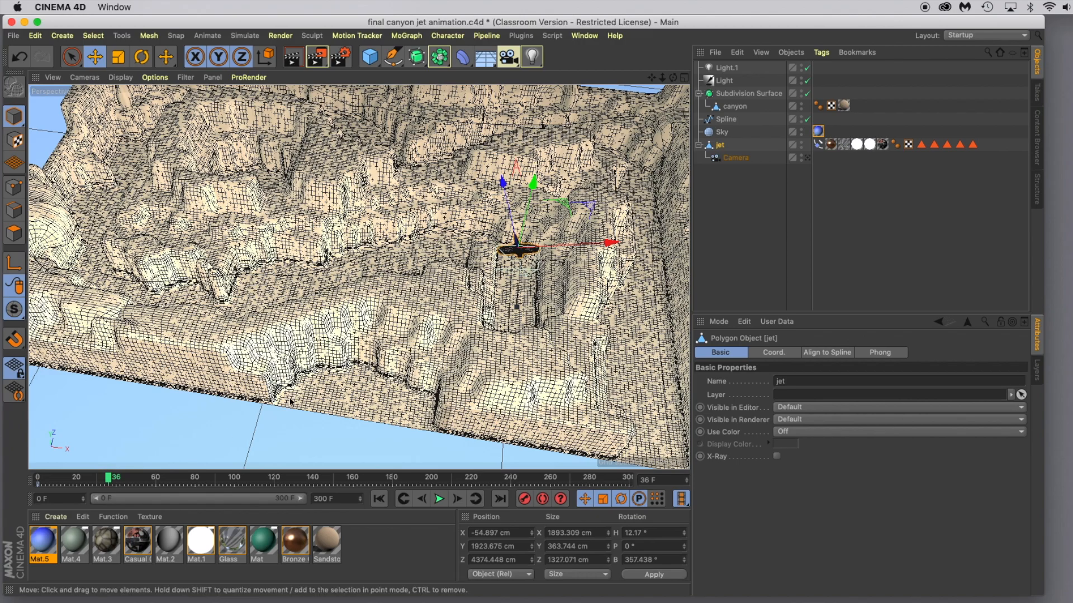
# - Return to the camera view and reframe the jet from farther back and at a flatter angle
pyautogui.click(807, 158)
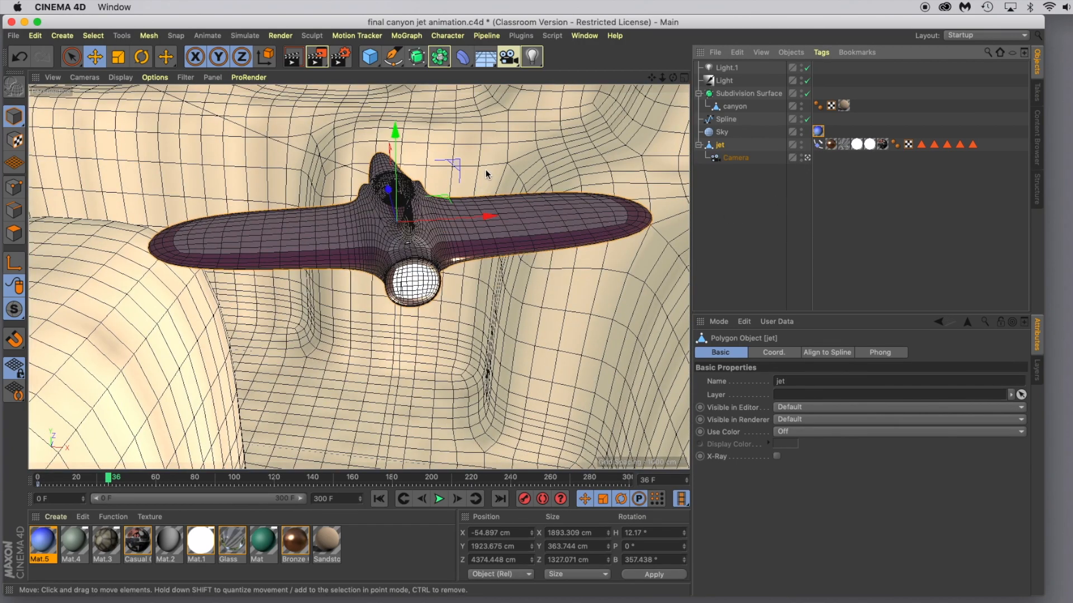
pyautogui.scroll(-2, 490, 167)
pyautogui.keyDown('alt'); pyautogui.moveTo(496, 193); pyautogui.dragTo(488, 196); pyautogui.keyUp('alt')
pyautogui.moveTo(652, 78); pyautogui.dragTo(651, 166)
pyautogui.keyDown('alt'); pyautogui.moveTo(560, 200); pyautogui.dragTo(561, 185); pyautogui.keyUp('alt')
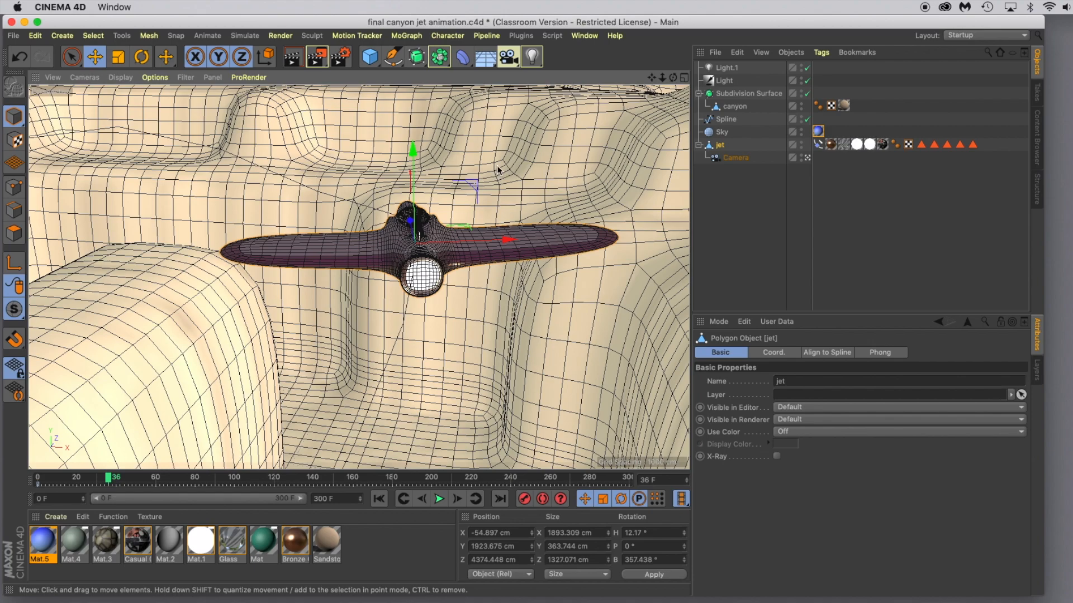
# - Play the animation through the camera to check the jet's flight, and bring the time back to frame 43
pyautogui.click(439, 499)
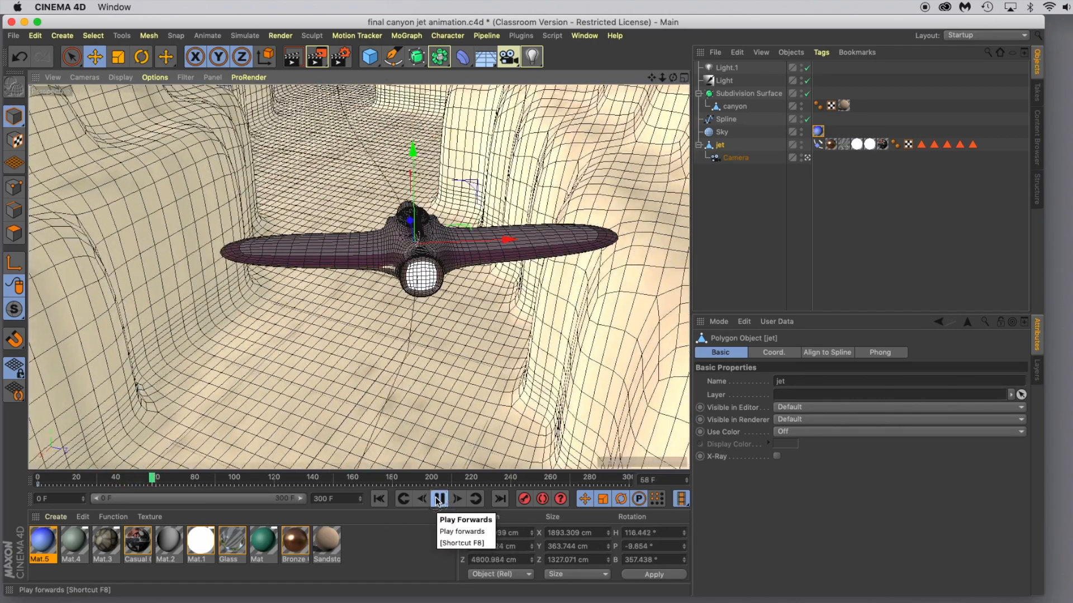
pyautogui.click(439, 499)
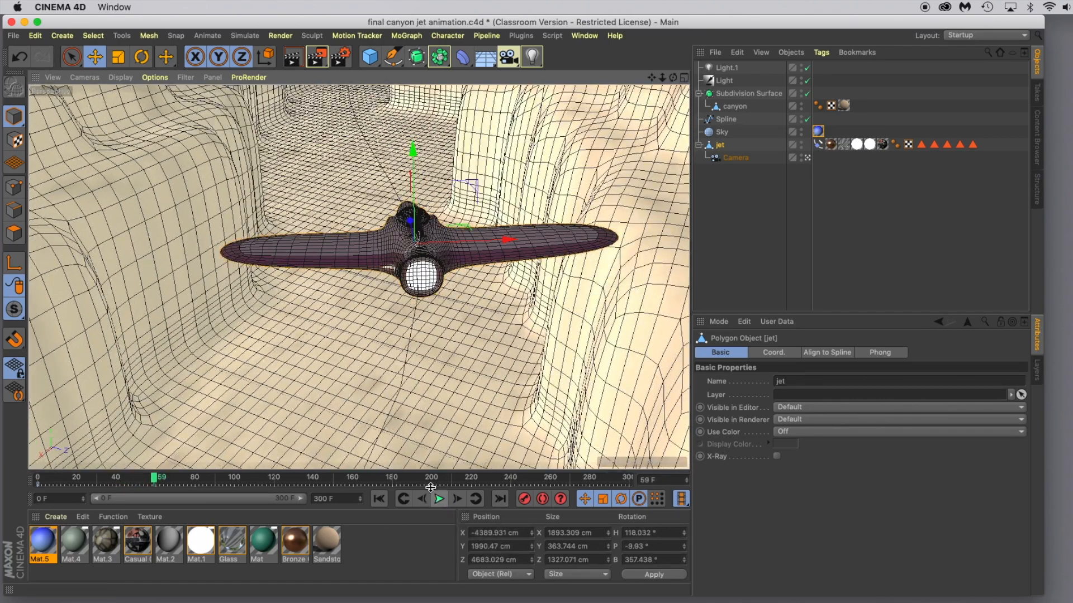
pyautogui.moveTo(157, 477); pyautogui.dragTo(120, 480)
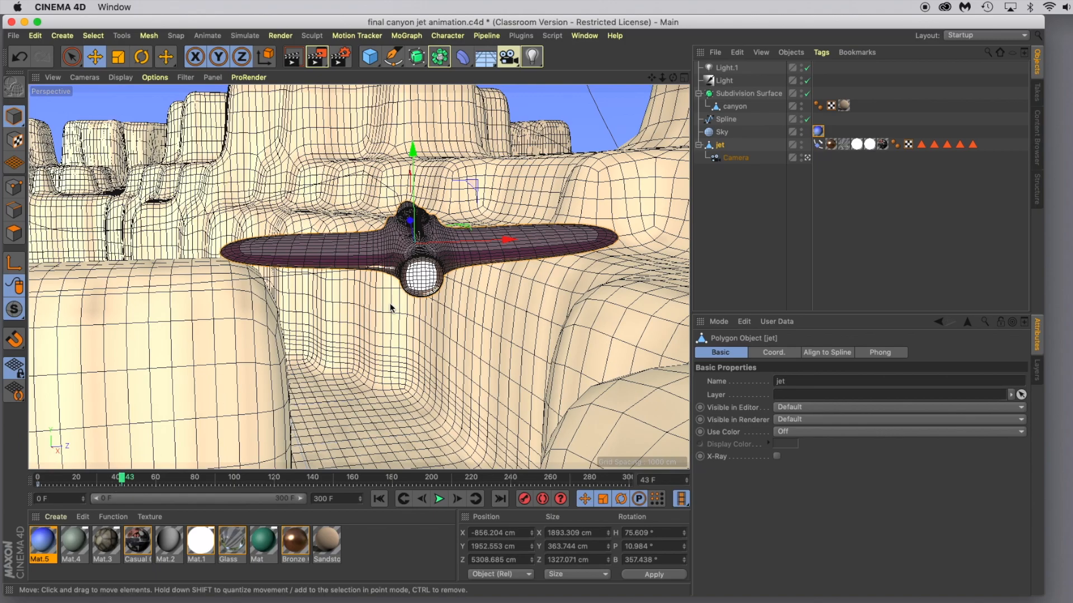
# - Leave the camera view and select the flight-path spline in point mode near the canyon bend, with the time at frame 57
pyautogui.click(808, 159)
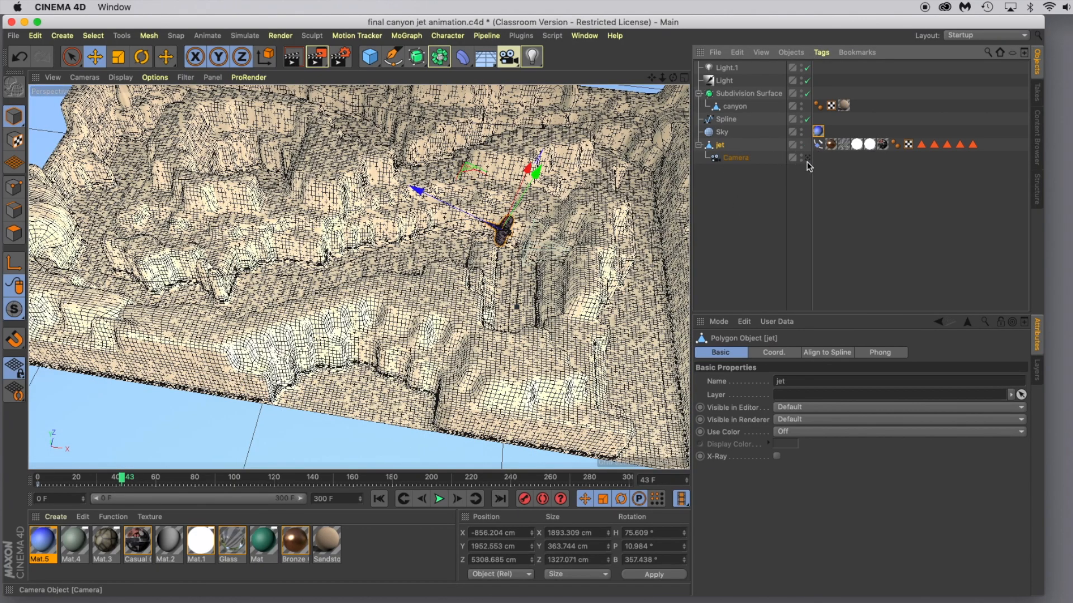
pyautogui.scroll(5, 480, 256)
pyautogui.scroll(5, 480, 256)
pyautogui.scroll(2, 531, 222)
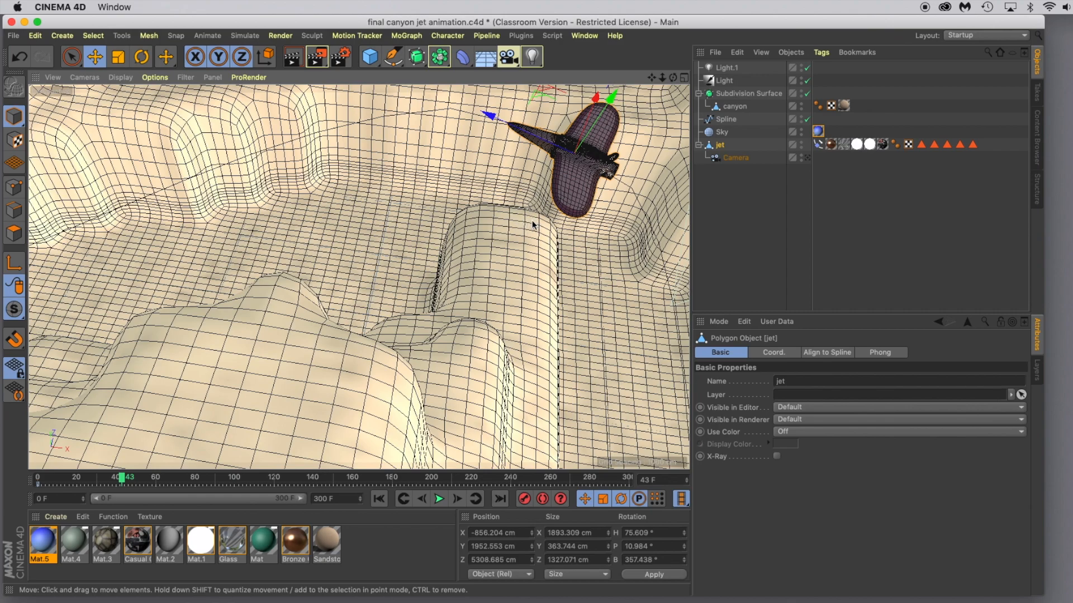
pyautogui.click(455, 119)
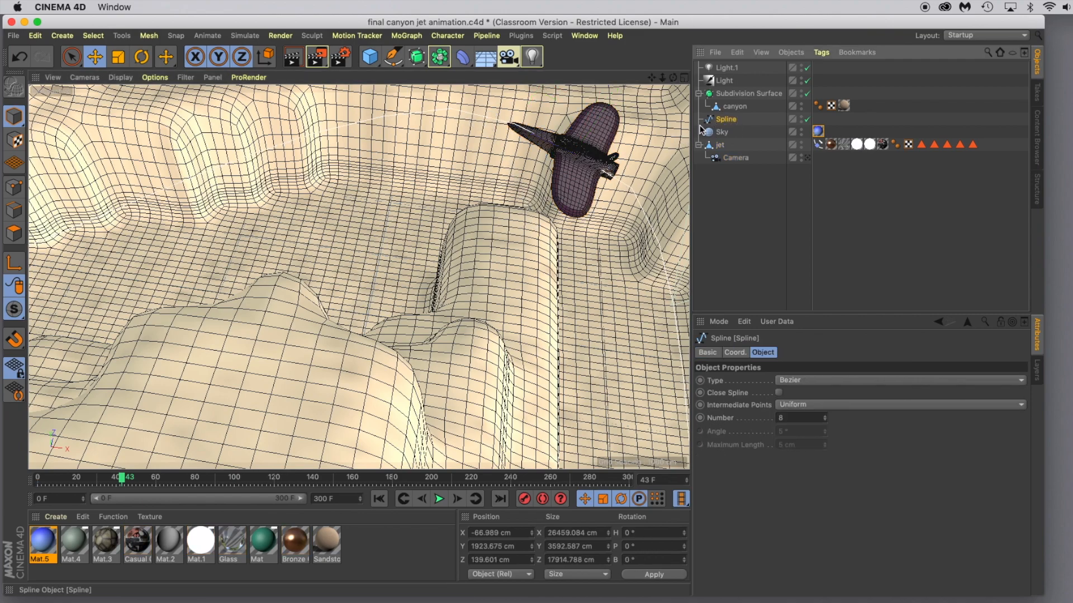
pyautogui.click(461, 115)
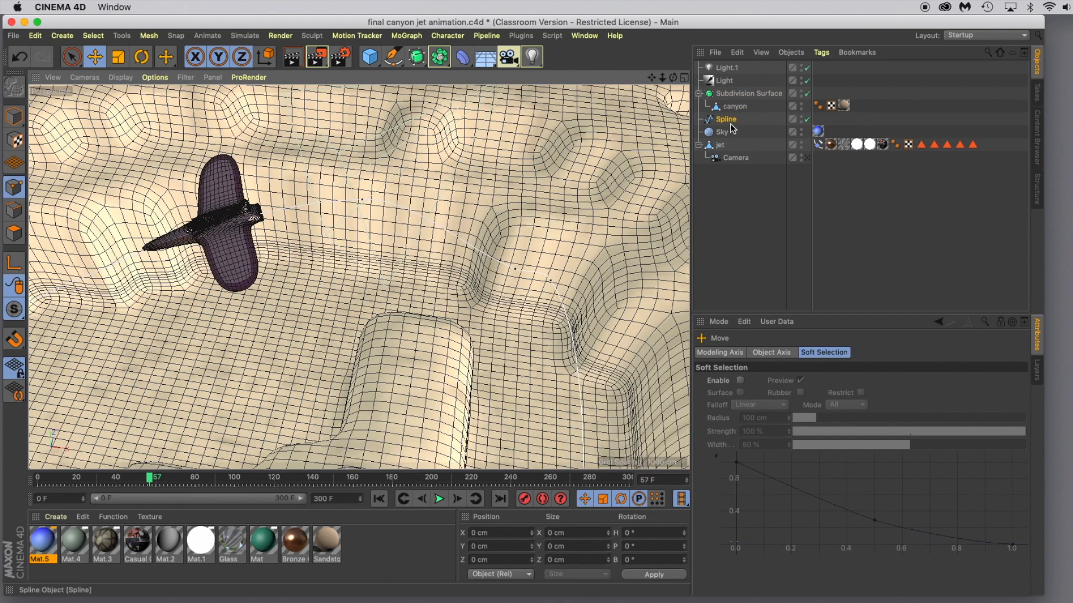
pyautogui.click(485, 244)
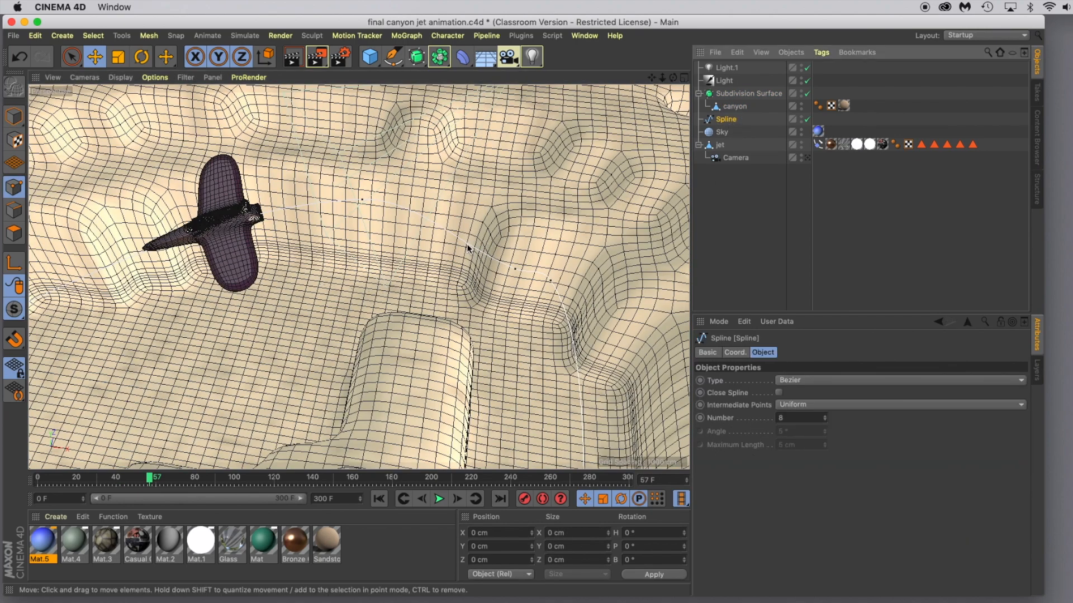
pyautogui.click(467, 248)
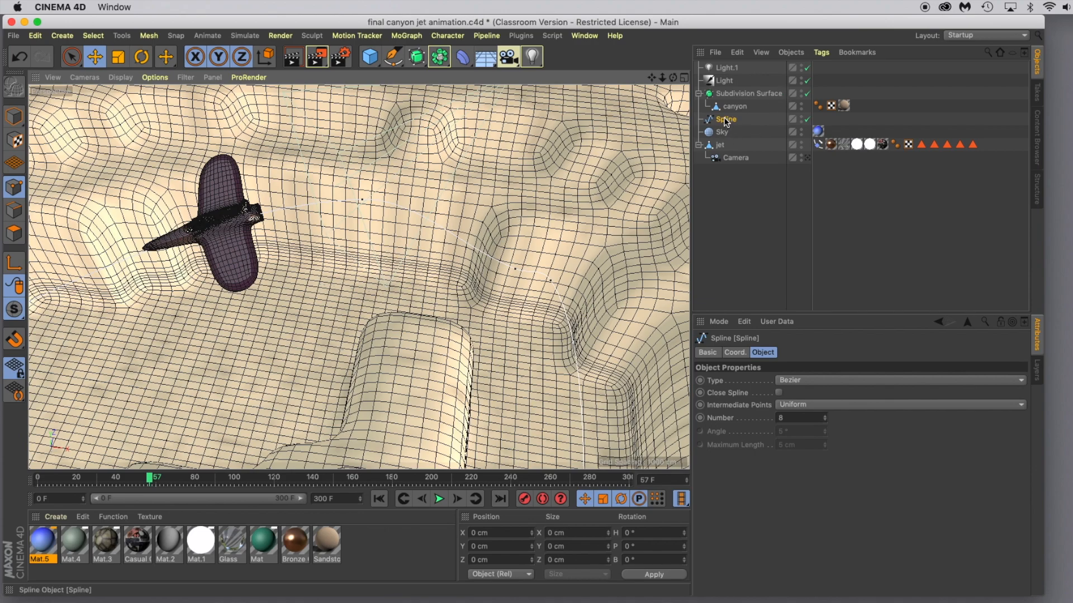
# - Add a point to the flight-path spline at the bend with Create Point and move it along Z to 5676.907 cm
pyautogui.rightClick(461, 244)
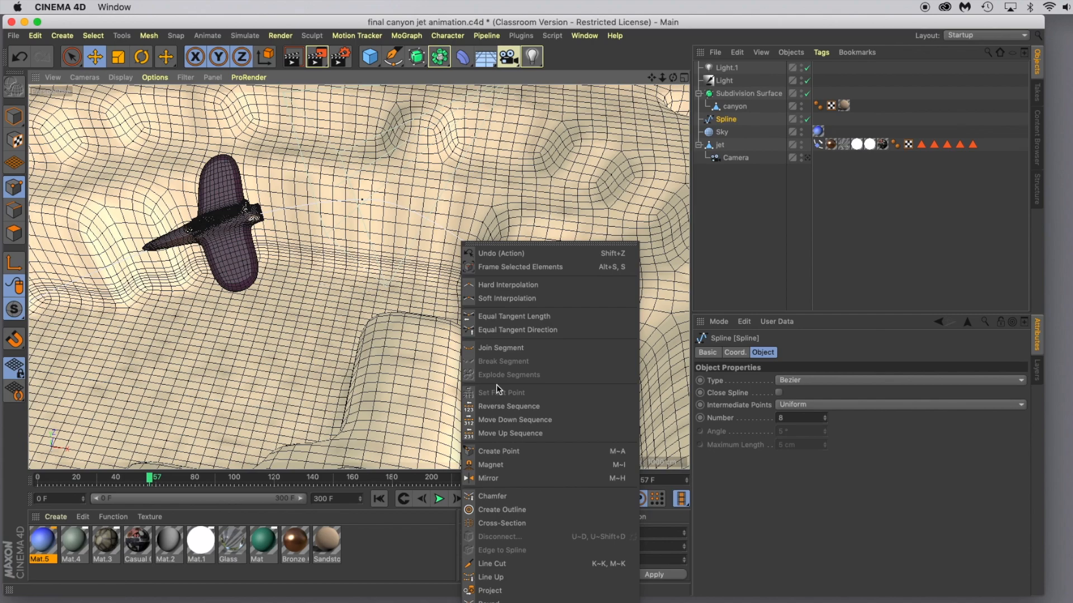
pyautogui.click(480, 457)
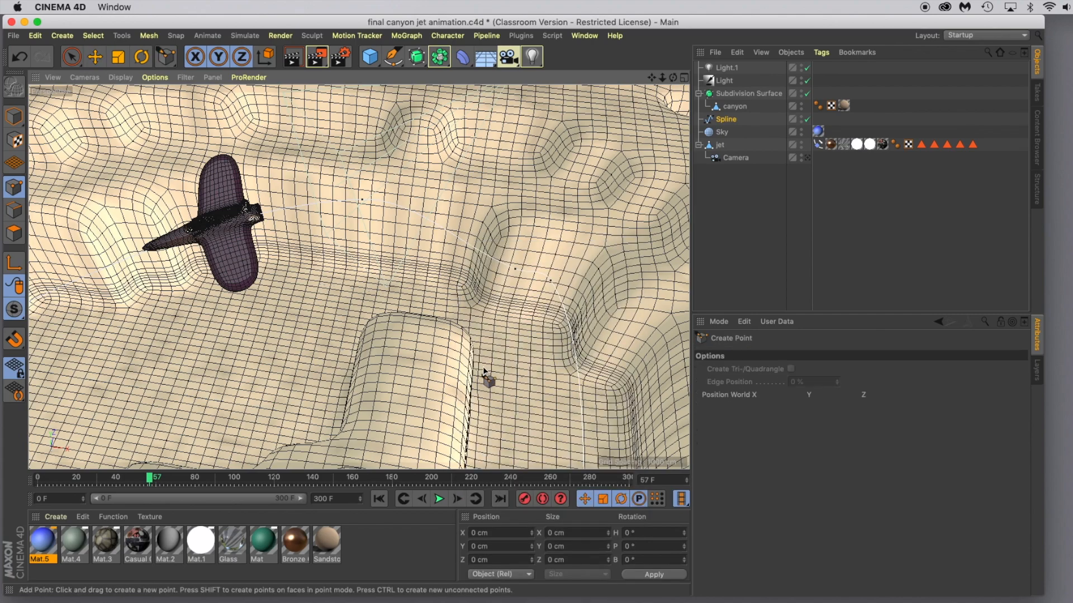
pyautogui.click(463, 244)
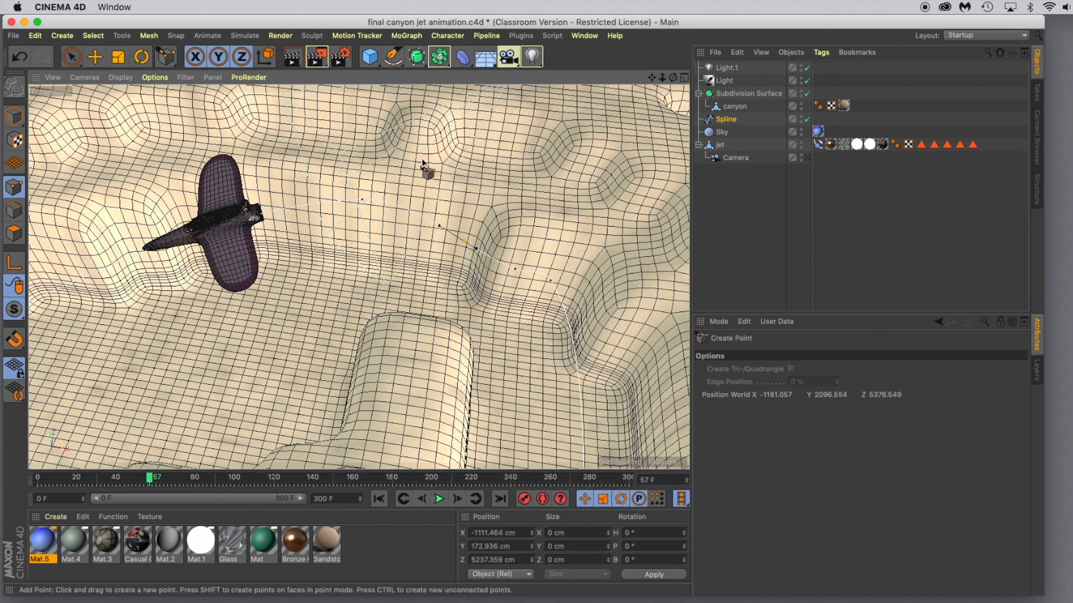
pyautogui.click(94, 56)
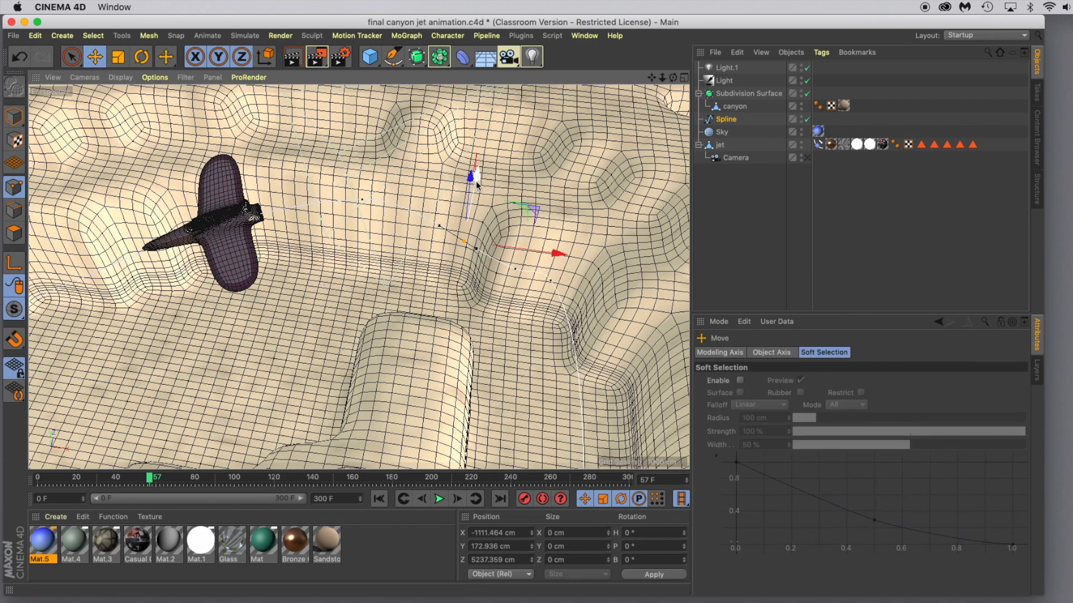
pyautogui.moveTo(469, 178); pyautogui.dragTo(478, 147)
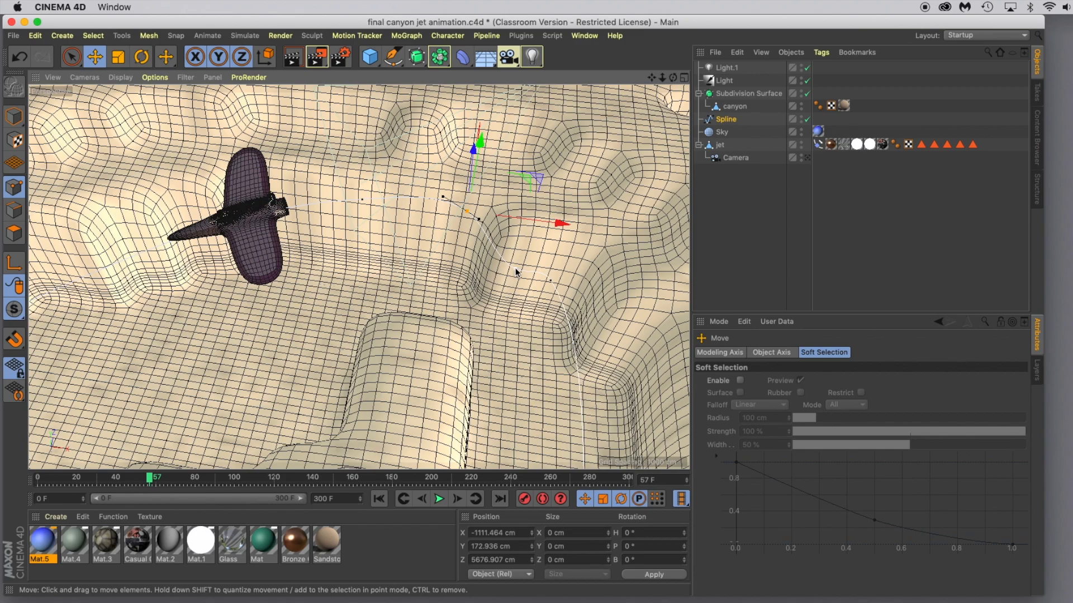
# - Move the neighbouring spline points at the bend clear of the canyon wall, raising the last adjusted one to Y 685.276 cm
pyautogui.click(515, 272)
pyautogui.moveTo(539, 212); pyautogui.dragTo(549, 169)
pyautogui.click(550, 282)
pyautogui.moveTo(574, 232); pyautogui.dragTo(588, 221)
pyautogui.click(527, 238)
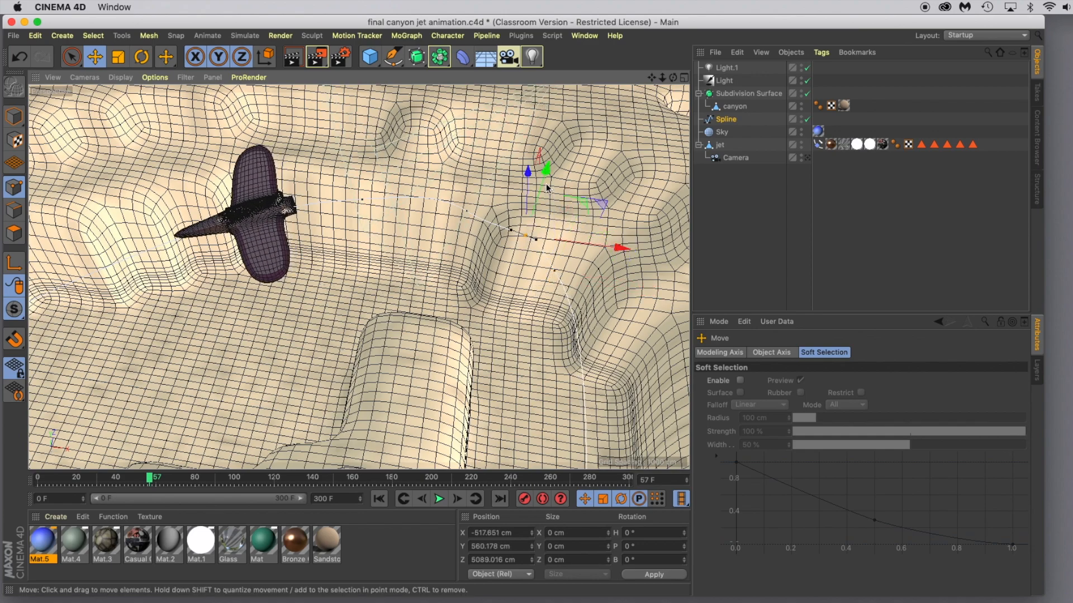
pyautogui.moveTo(549, 165); pyautogui.dragTo(550, 161)
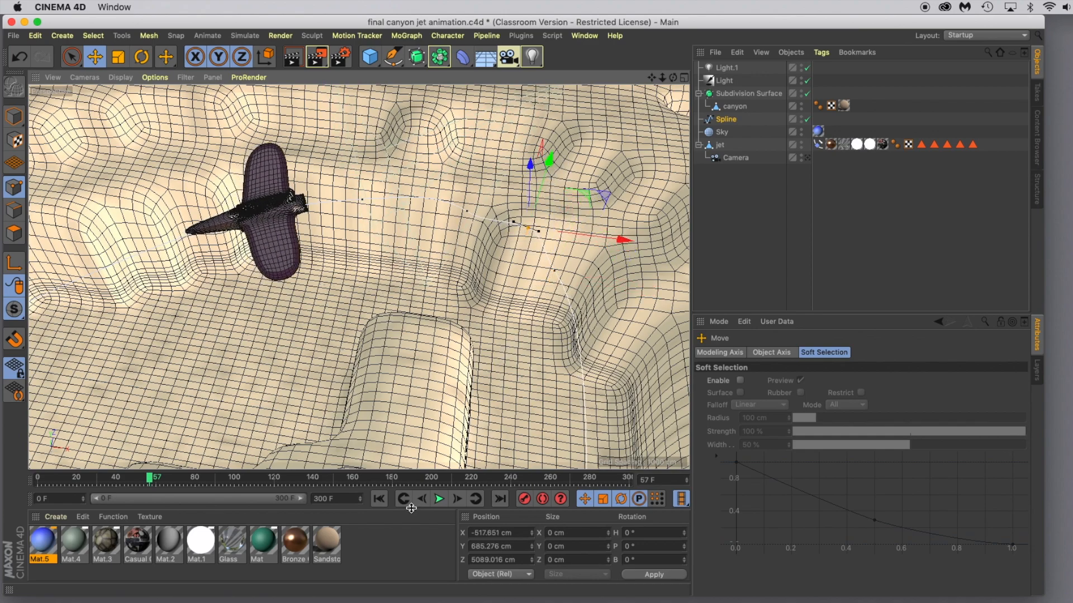
# - Follow the jet along the adjusted path to frame 108 and examine its clearance from the canyon walls
pyautogui.click(157, 479)
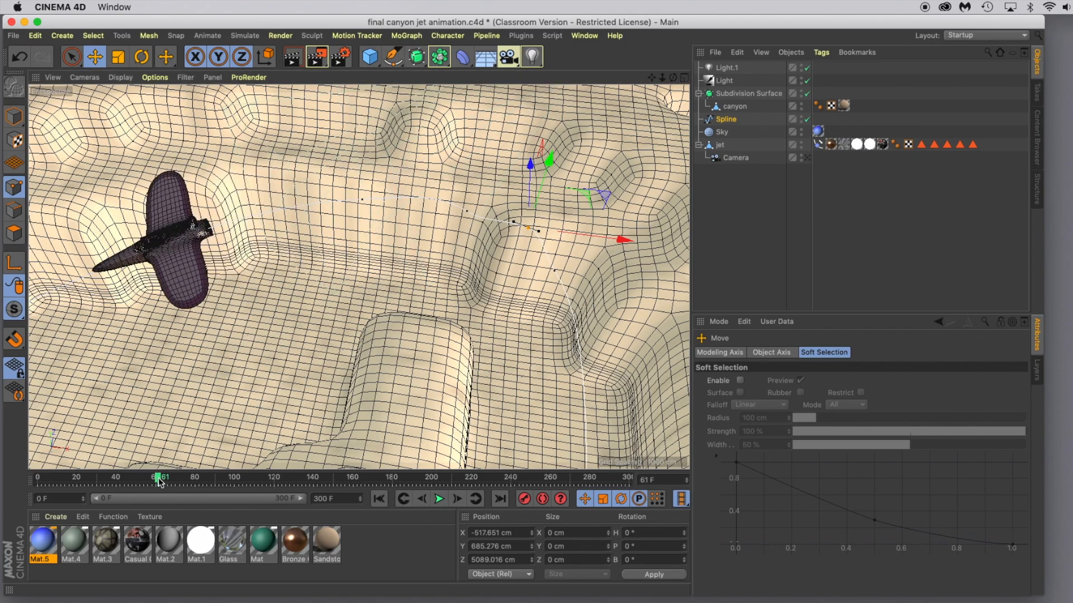
pyautogui.scroll(-2, 459, 316)
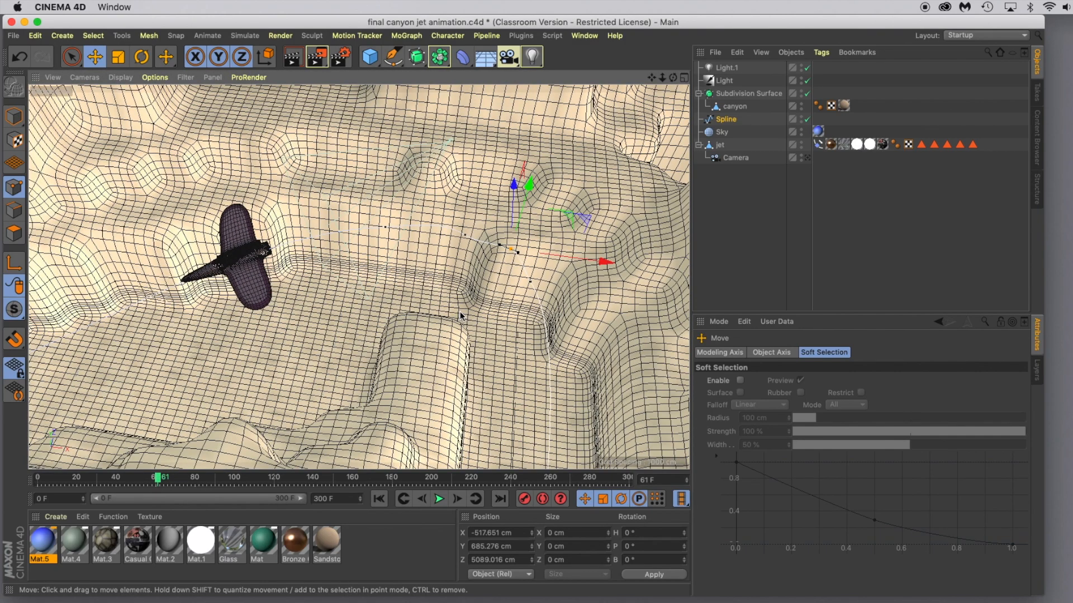
pyautogui.scroll(-3, 459, 316)
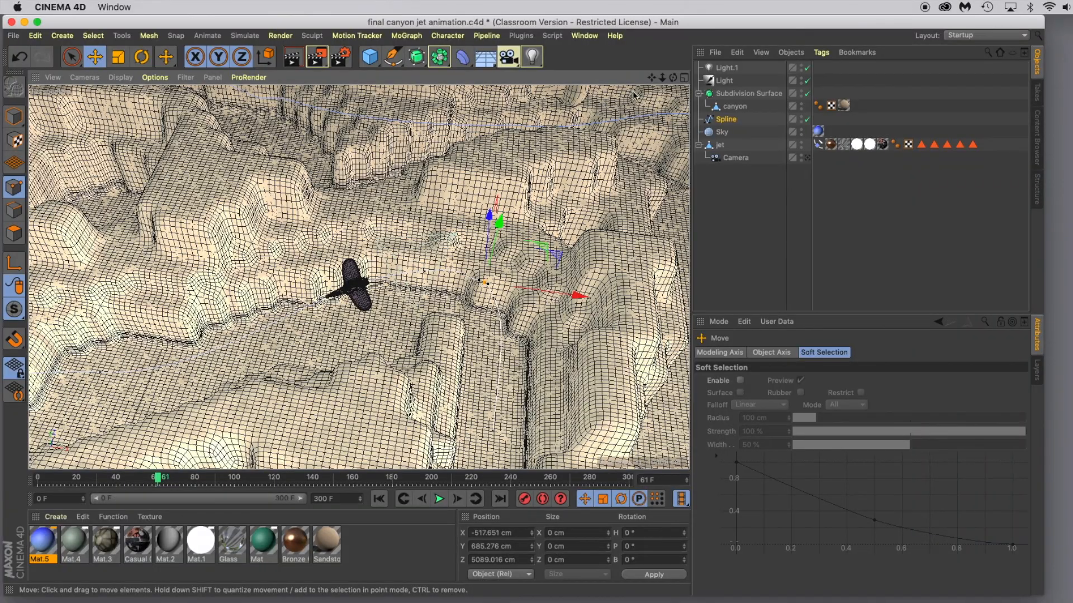
pyautogui.moveTo(651, 77); pyautogui.dragTo(745, 71)
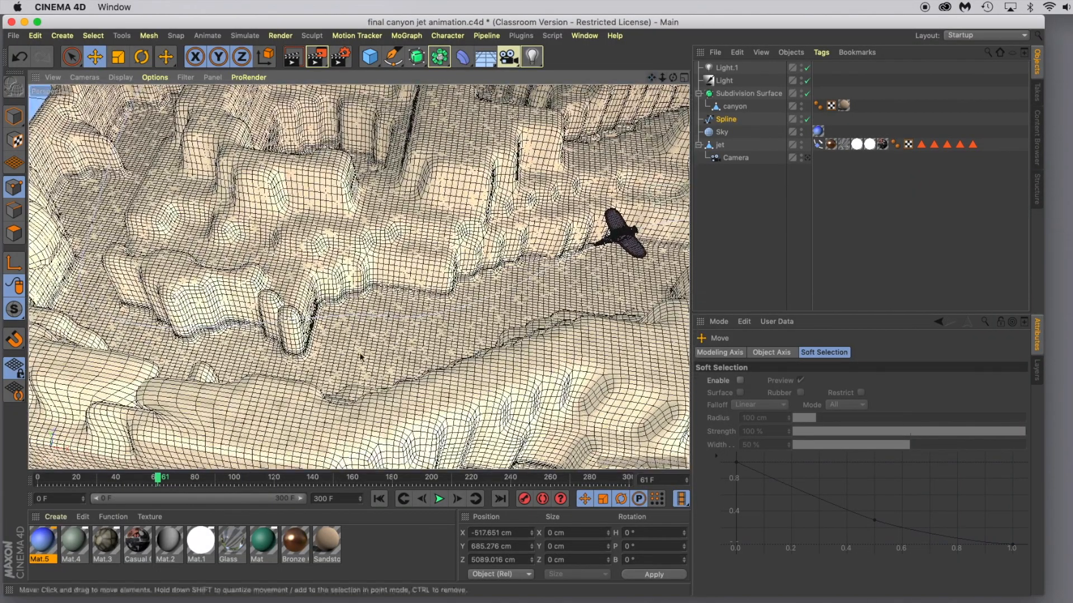
pyautogui.moveTo(157, 479); pyautogui.dragTo(251, 479)
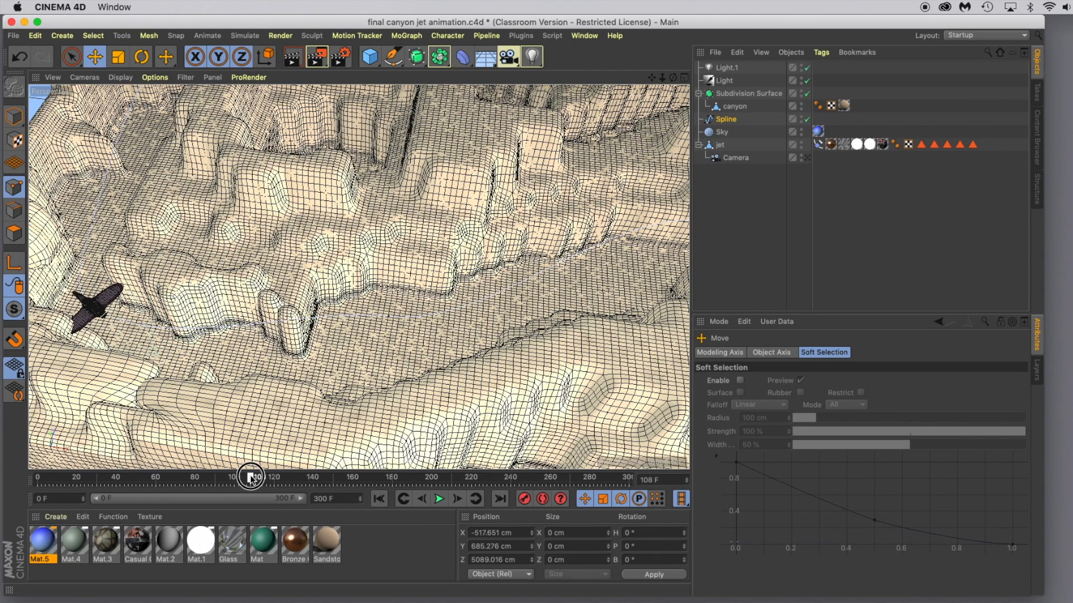
pyautogui.moveTo(659, 82); pyautogui.dragTo(630, 95)
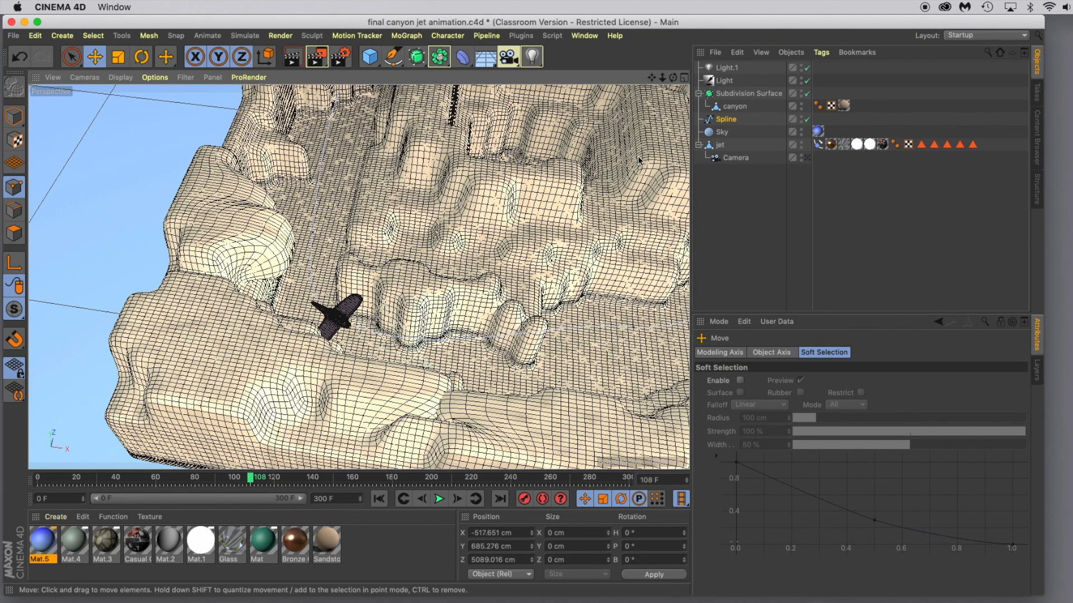
# - Select the canyon in polygon mode and pull the wall polygon beside the jet's wing outward to X -12359.55 cm
pyautogui.click(735, 107)
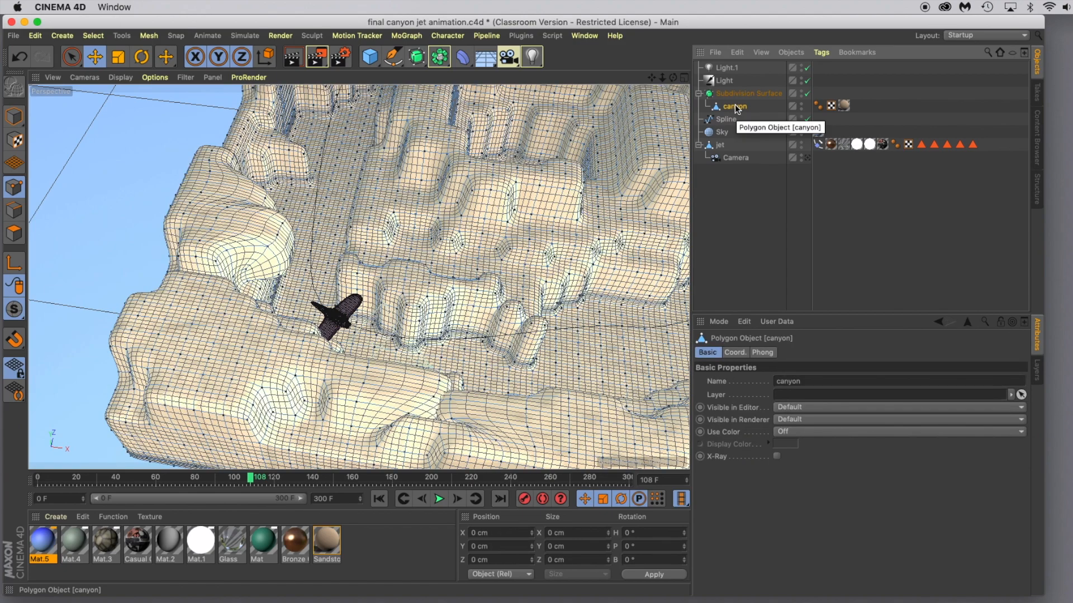
pyautogui.click(14, 236)
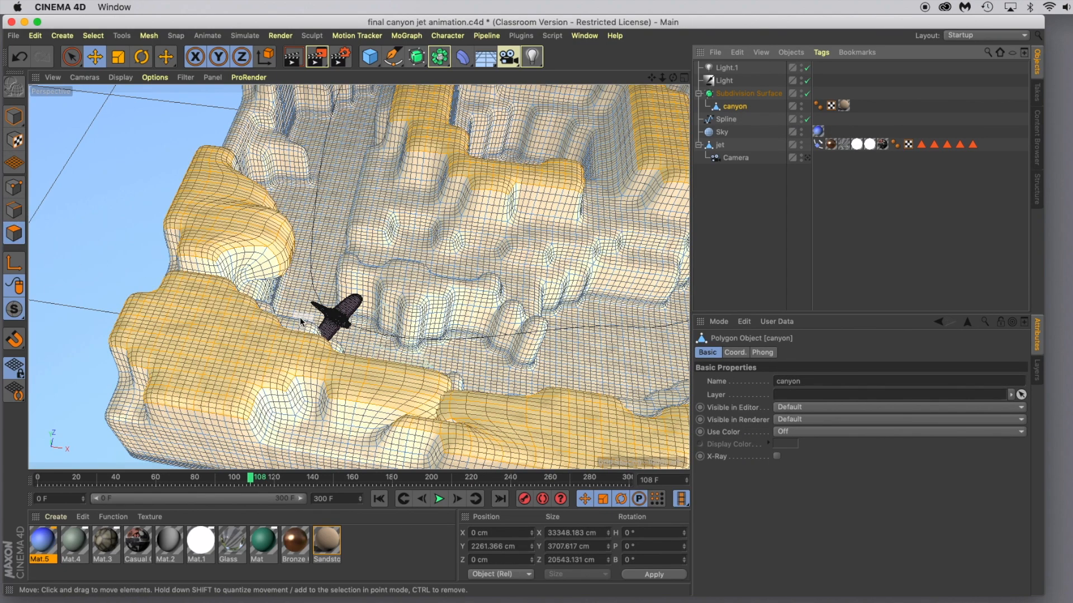
pyautogui.scroll(10, 307, 316)
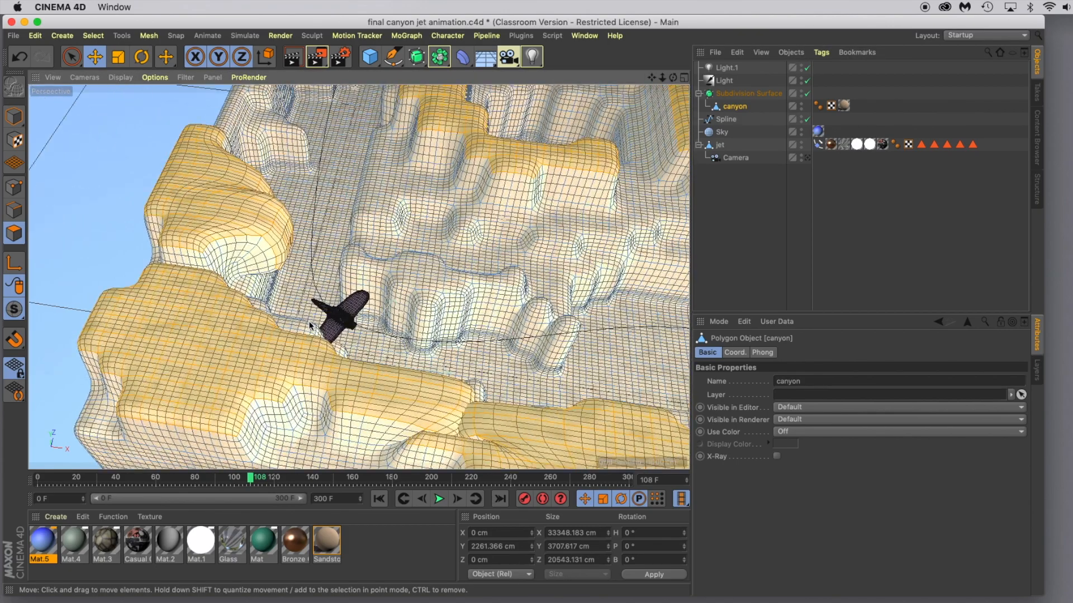
pyautogui.scroll(5, 305, 329)
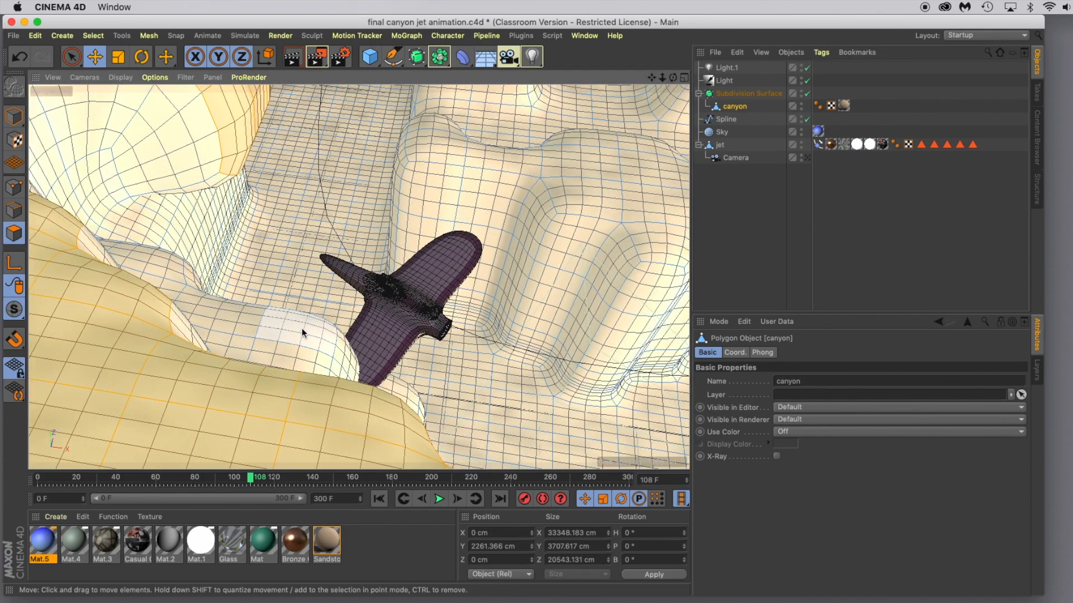
pyautogui.click(338, 366)
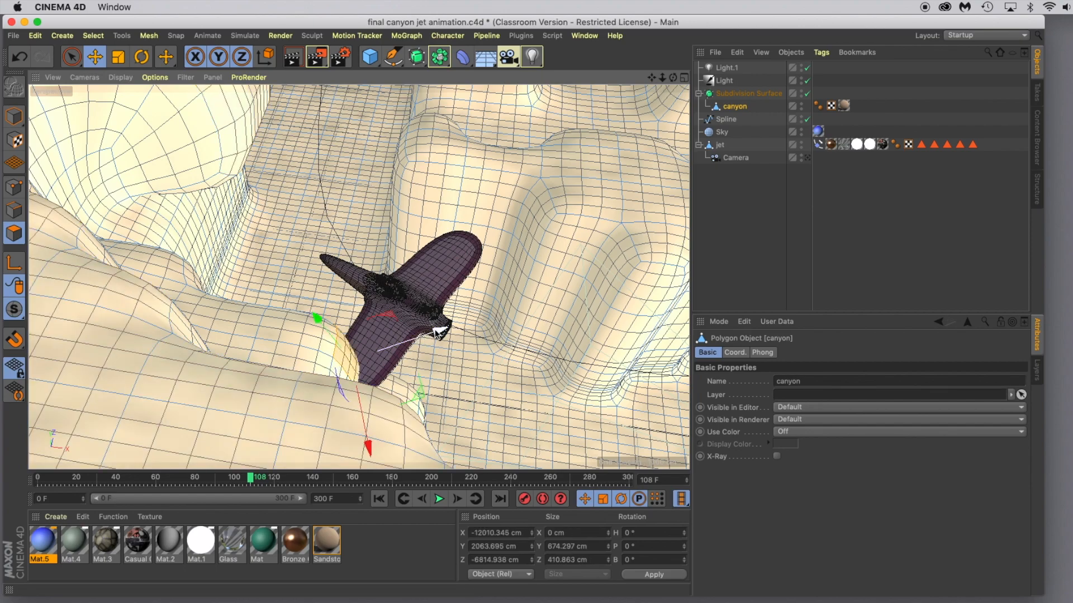
pyautogui.moveTo(433, 332); pyautogui.dragTo(323, 355)
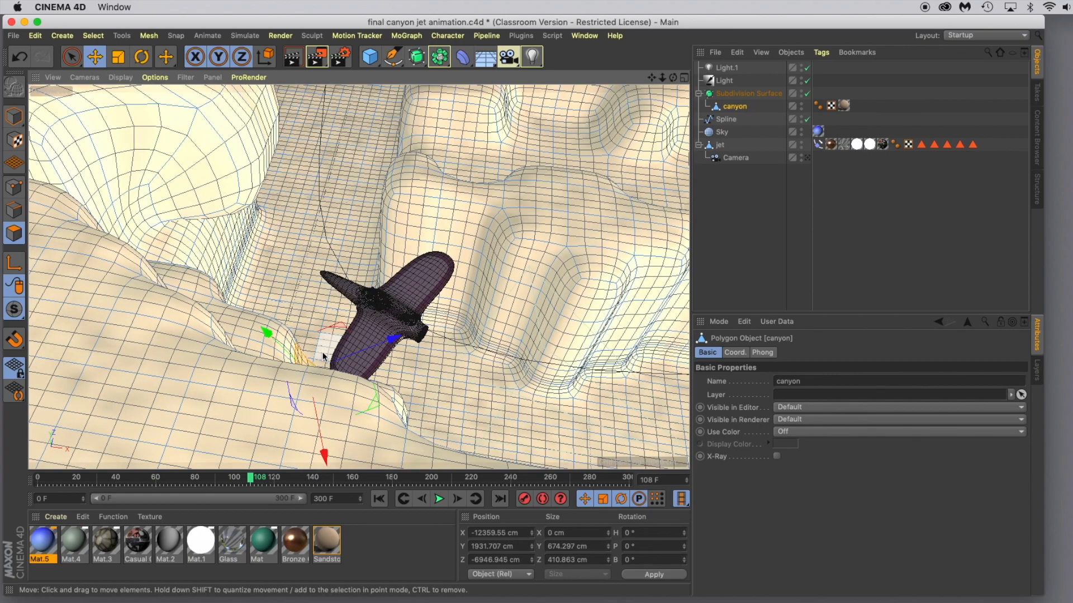
# - Move the adjoining upper wall polygon away from the wing tip to about X -12798.5, Y 2110, Z -6983.4 cm
pyautogui.scroll(3, 323, 355)
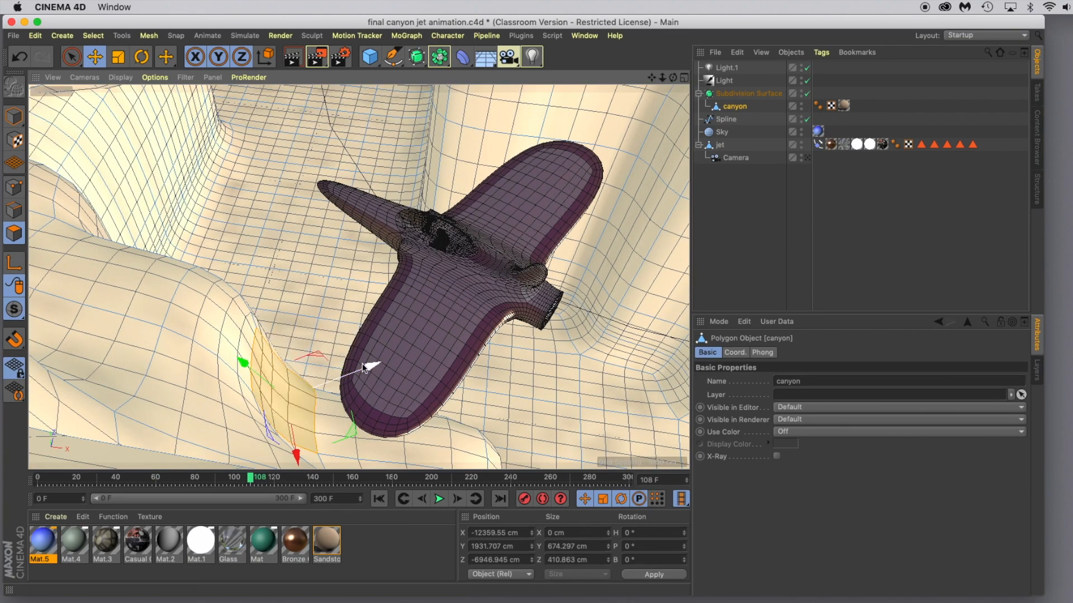
pyautogui.moveTo(372, 368); pyautogui.dragTo(273, 270)
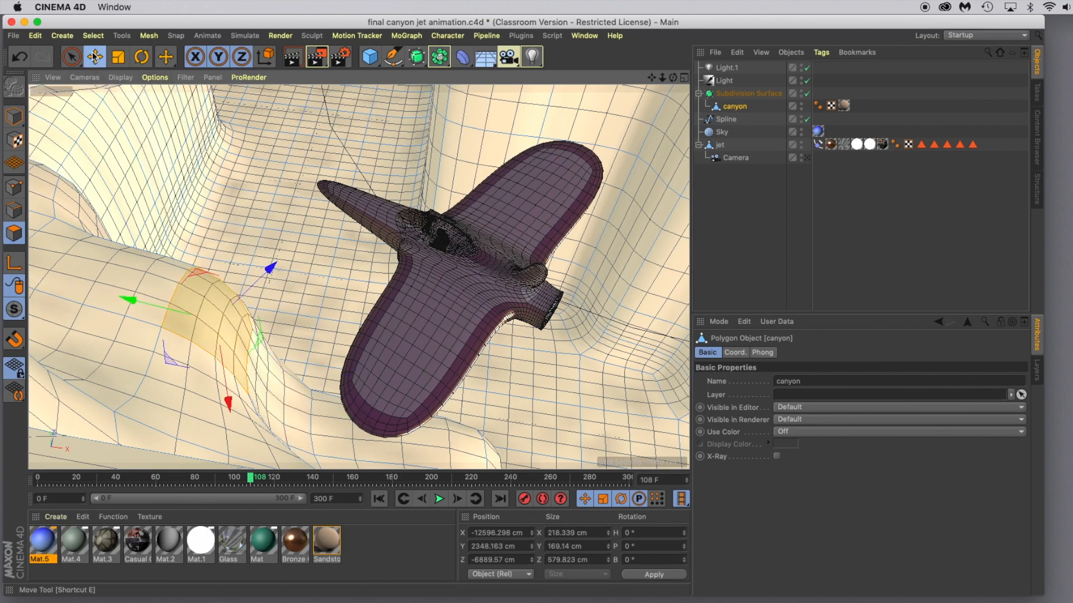
pyautogui.moveTo(257, 272); pyautogui.dragTo(185, 306)
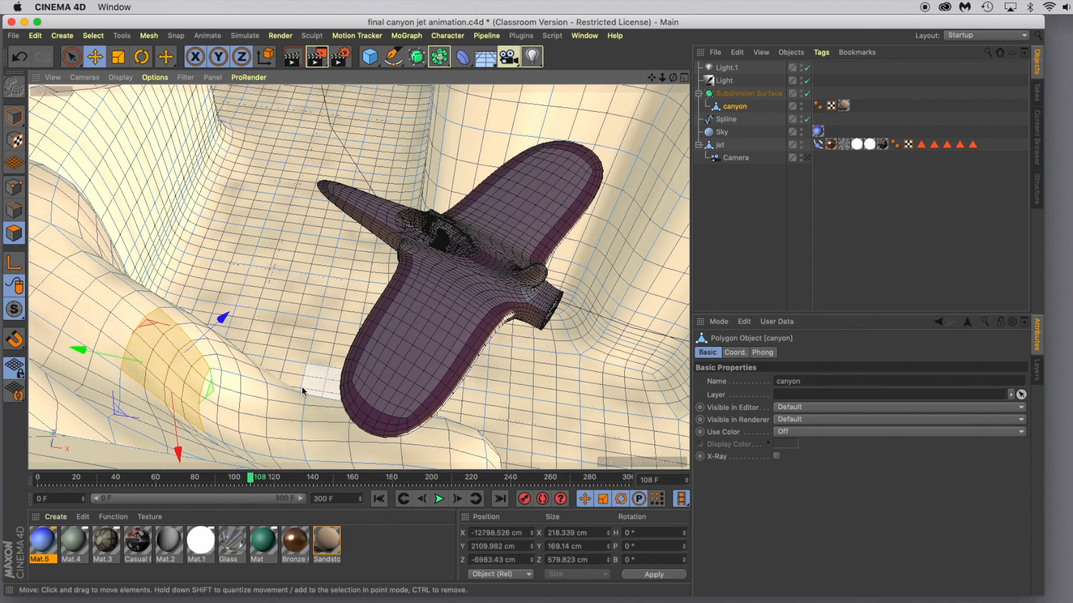
# - Move the time to frame 113 and push back the canyon wall polygons that the jet's other wing cuts into
pyautogui.scroll(-10, 304, 380)
pyautogui.moveTo(250, 481); pyautogui.dragTo(260, 482)
pyautogui.scroll(10, 364, 289)
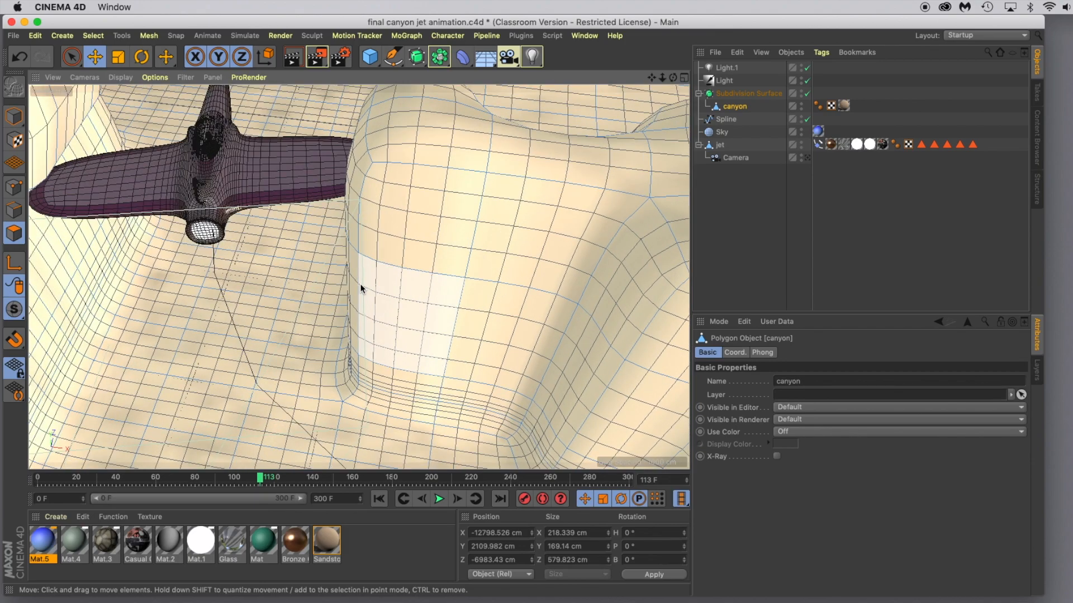
pyautogui.scroll(-8, 361, 286)
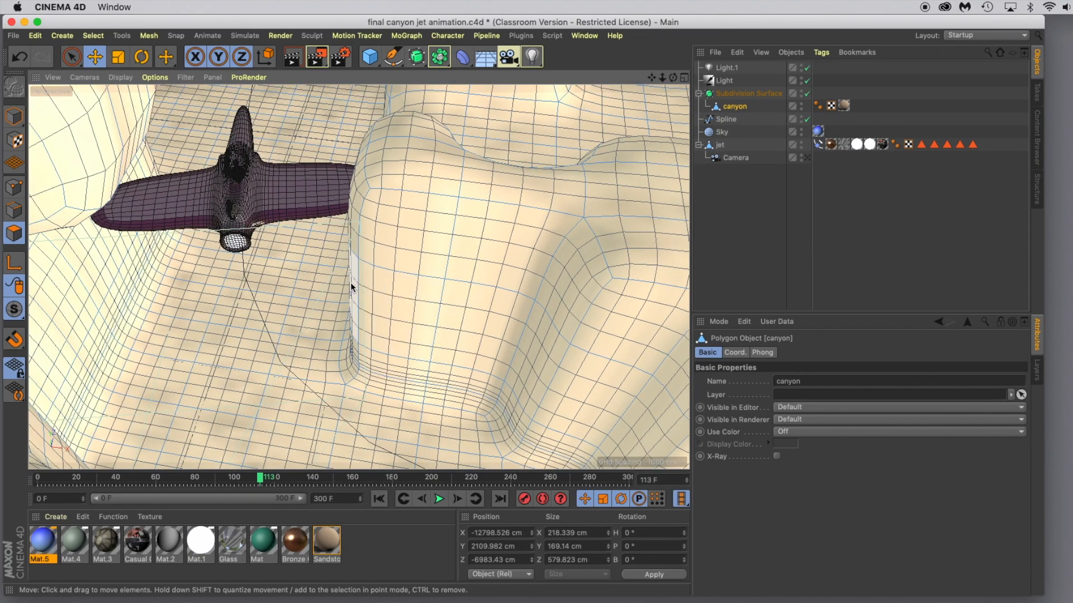
pyautogui.keyDown('alt'); pyautogui.moveTo(351, 287); pyautogui.dragTo(421, 306); pyautogui.keyUp('alt')
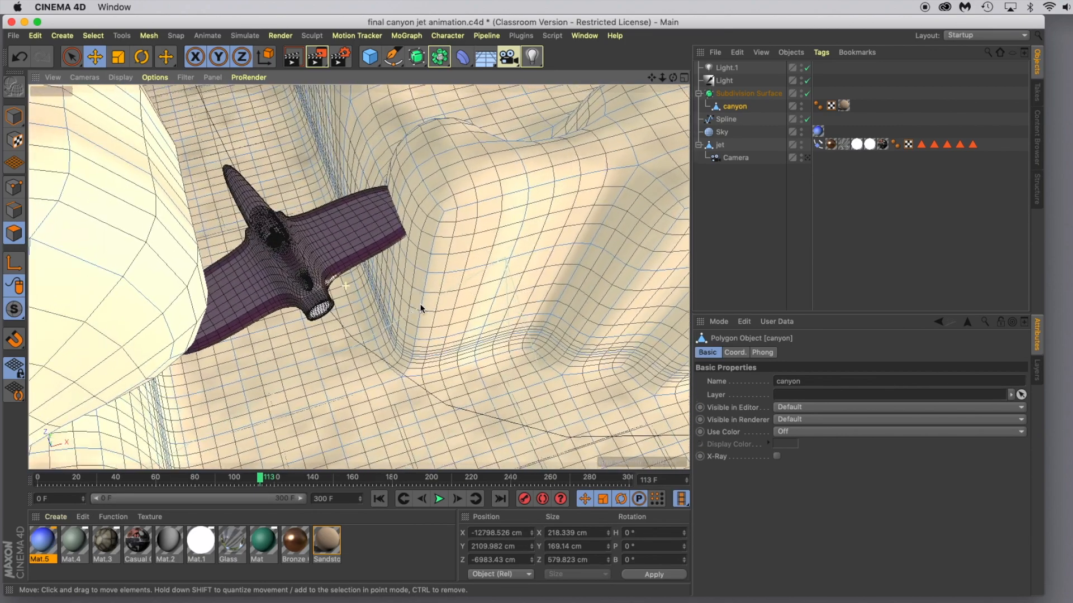
pyautogui.click(404, 213)
pyautogui.moveTo(364, 162); pyautogui.dragTo(455, 190)
pyautogui.moveTo(376, 307); pyautogui.dragTo(445, 271)
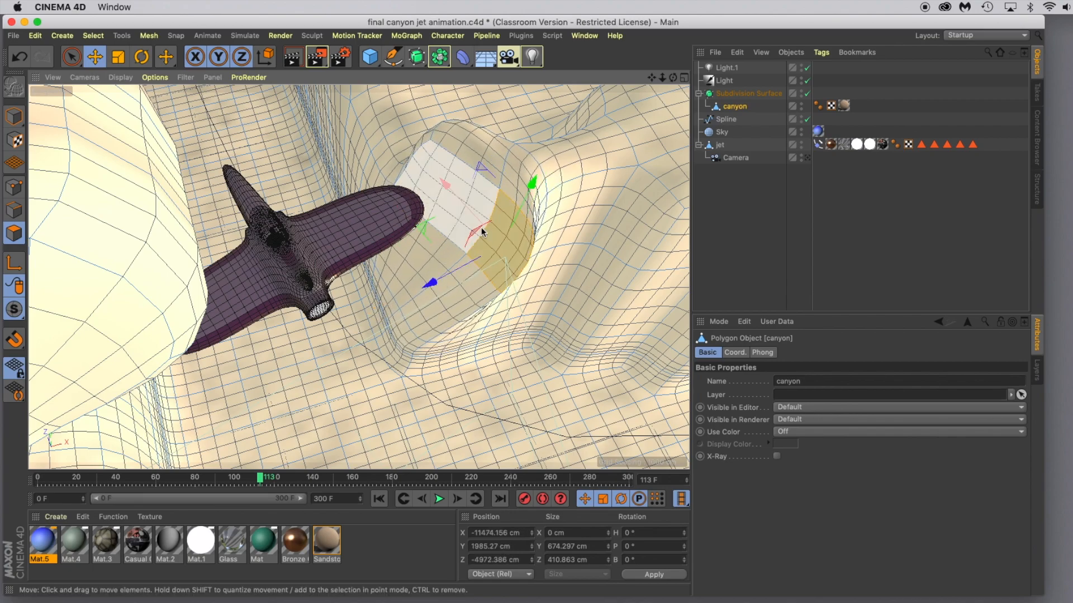
# - Push the selected canyon wall polygon away from the jet's wing to about X -11327.7, Y 1962, Z -4899 cm
pyautogui.moveTo(447, 183)
pyautogui.mouseDown()
pyautogui.moveTo(448, 167)
pyautogui.moveTo(462, 167)
pyautogui.mouseUp()
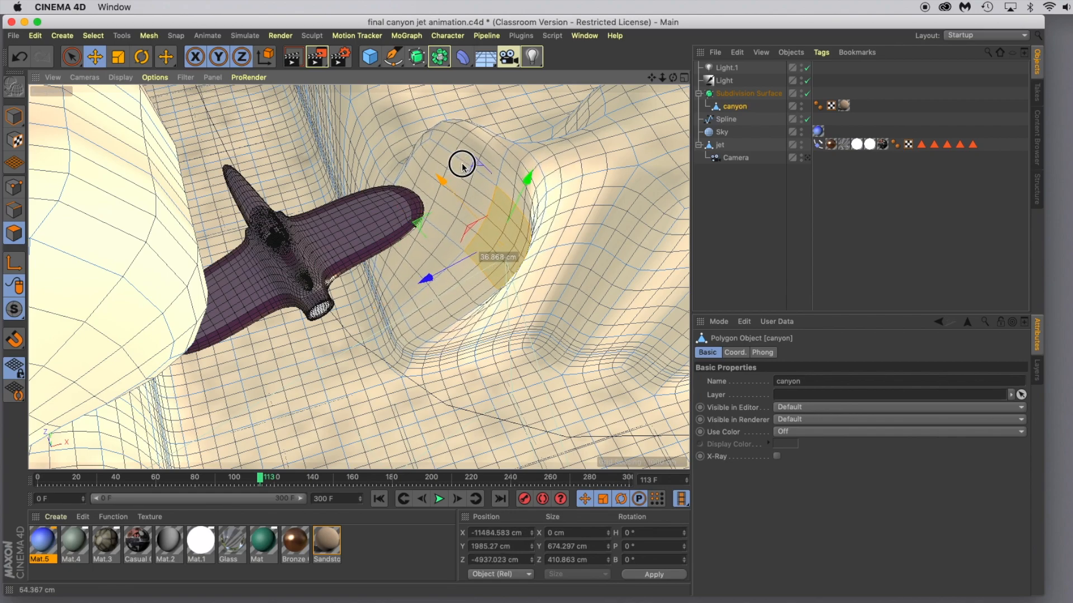
pyautogui.moveTo(429, 279); pyautogui.dragTo(452, 260)
pyautogui.moveTo(310, 358)
pyautogui.keyDown('alt'); pyautogui.mouseDown()
pyautogui.moveTo(314, 383)
pyautogui.moveTo(257, 360)
pyautogui.moveTo(227, 330)
pyautogui.moveTo(246, 330)
pyautogui.moveTo(261, 357)
pyautogui.moveTo(268, 316)
pyautogui.moveTo(282, 378)
pyautogui.moveTo(311, 330)
pyautogui.moveTo(314, 355)
pyautogui.mouseUp(); pyautogui.keyUp('alt')
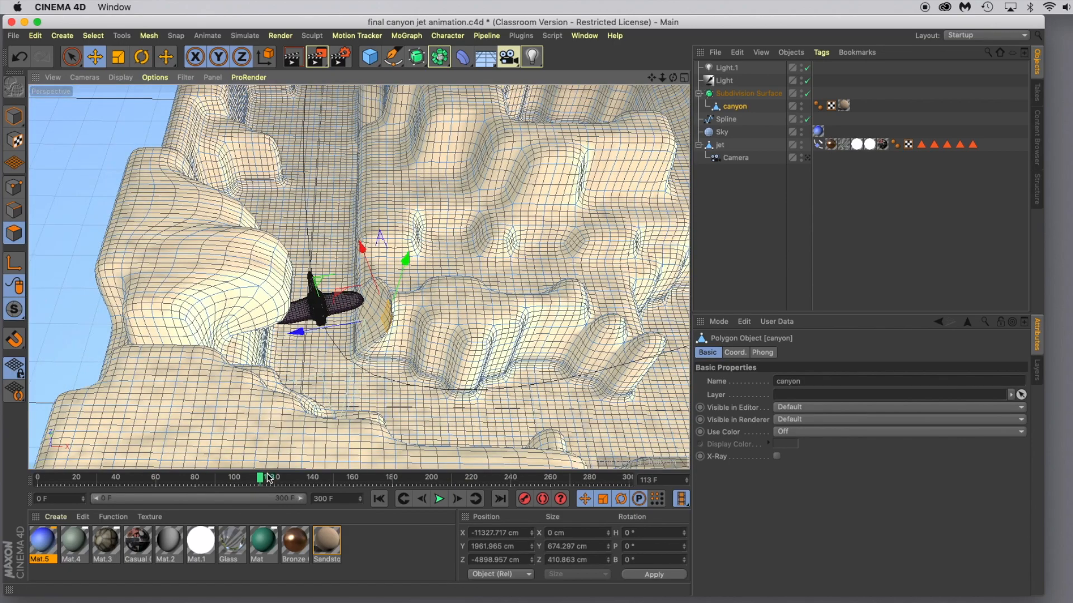
# - Follow the jet along its path from frame 113 to frame 186 and examine its clearance from the canyon walls
pyautogui.moveTo(262, 478); pyautogui.dragTo(286, 476)
pyautogui.scroll(-10, 360, 395)
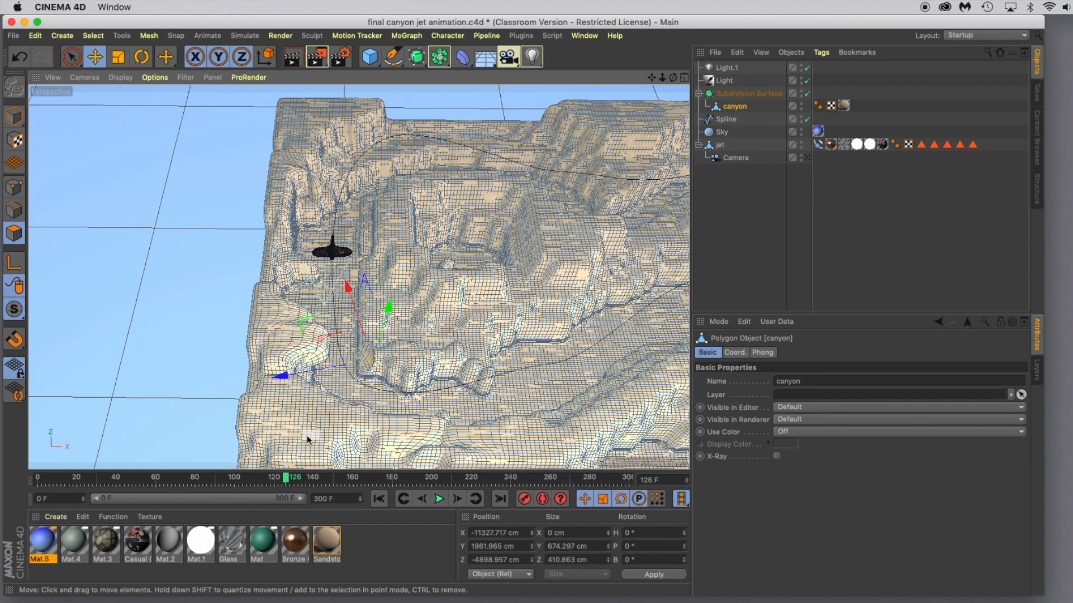
pyautogui.moveTo(286, 478); pyautogui.dragTo(358, 474)
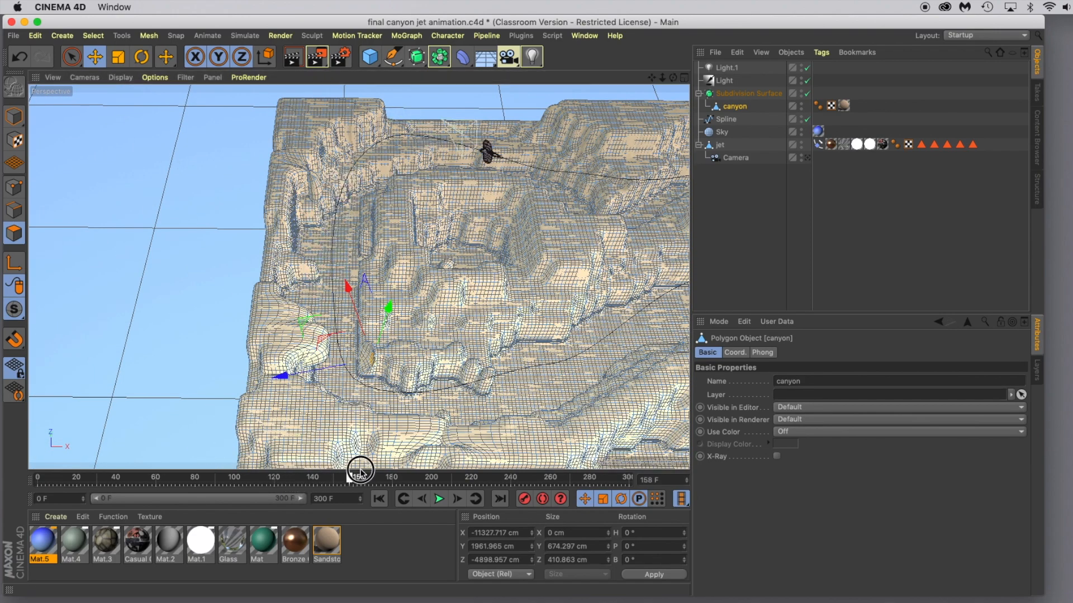
pyautogui.keyDown('alt'); pyautogui.moveTo(404, 361); pyautogui.dragTo(448, 329); pyautogui.keyUp('alt')
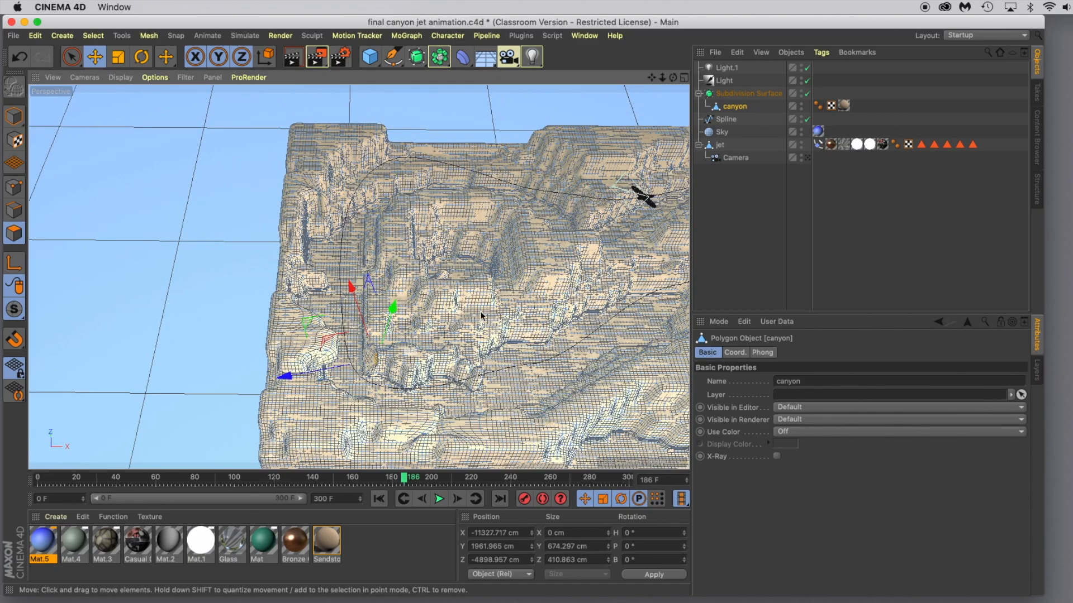
# - Play the animation from the start through the jet's camera, stop it at frame 37 and go back to frame 2
pyautogui.click(808, 157)
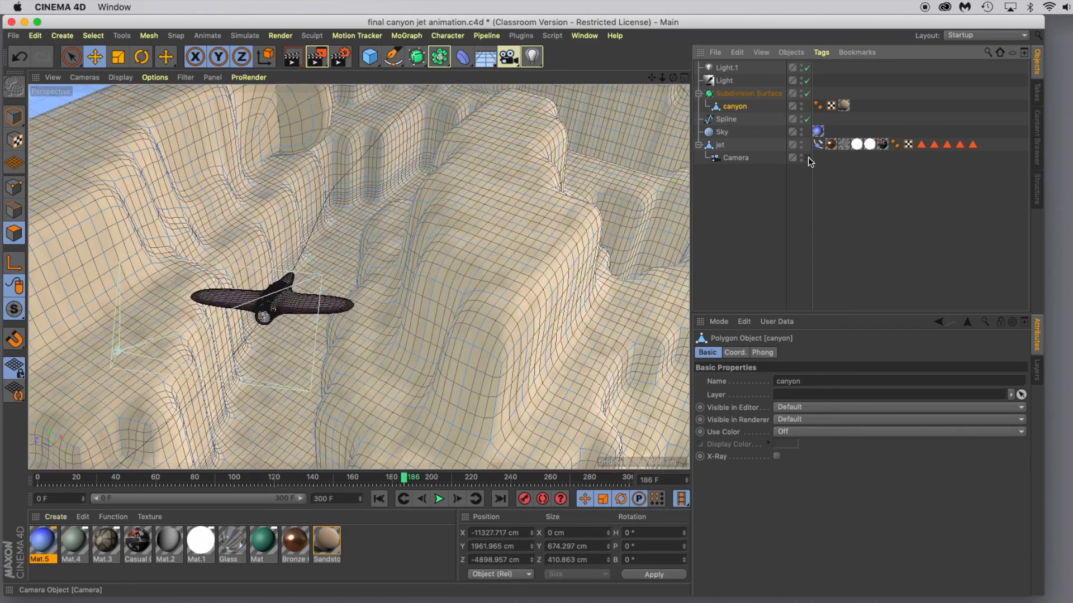
pyautogui.click(380, 500)
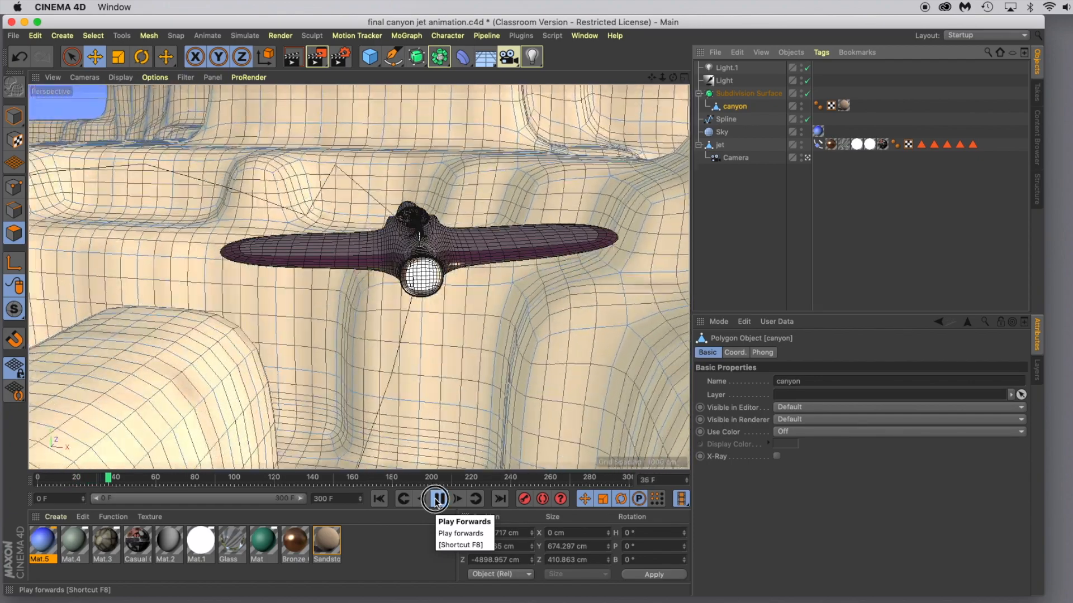
pyautogui.click(436, 500)
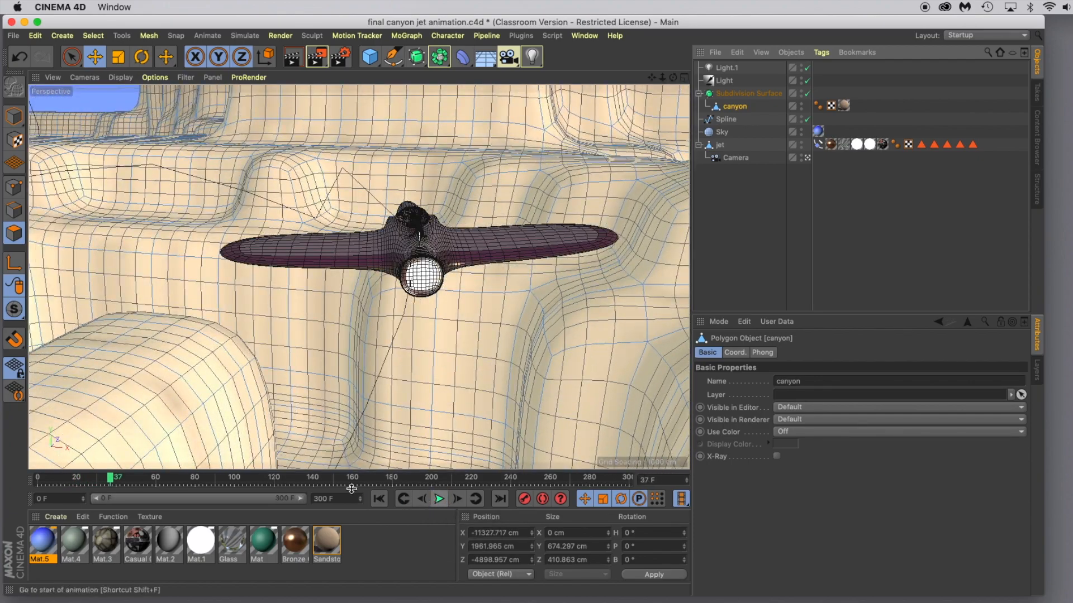
pyautogui.moveTo(112, 482); pyautogui.dragTo(41, 479)
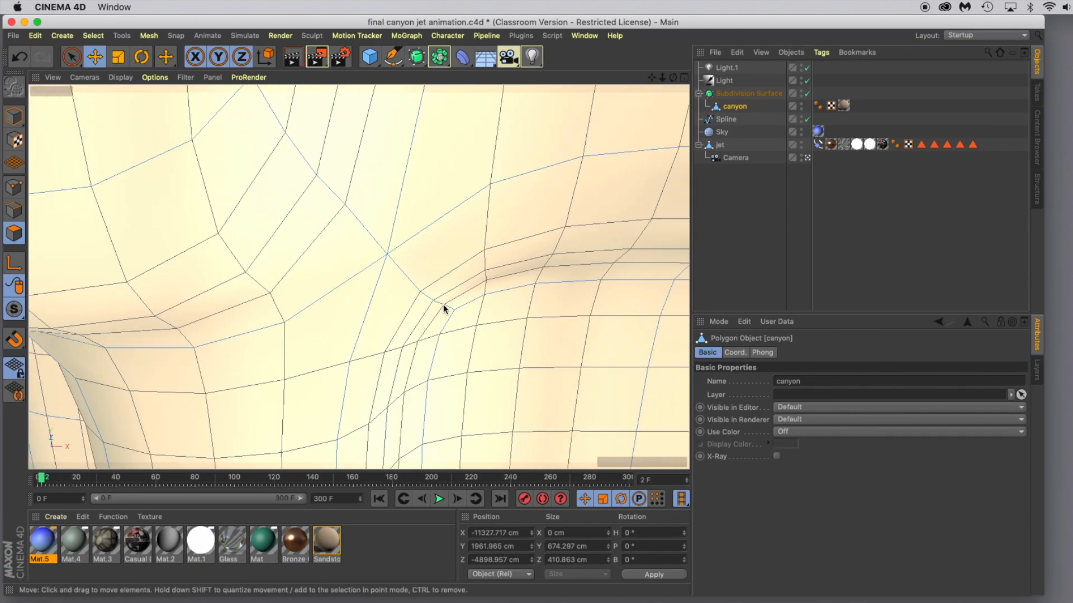
# - Leave the camera view and push the canyon wall polygon behind the jet's start back to about X 7169.5, Y 1940.2, Z -7703 cm
pyautogui.click(806, 158)
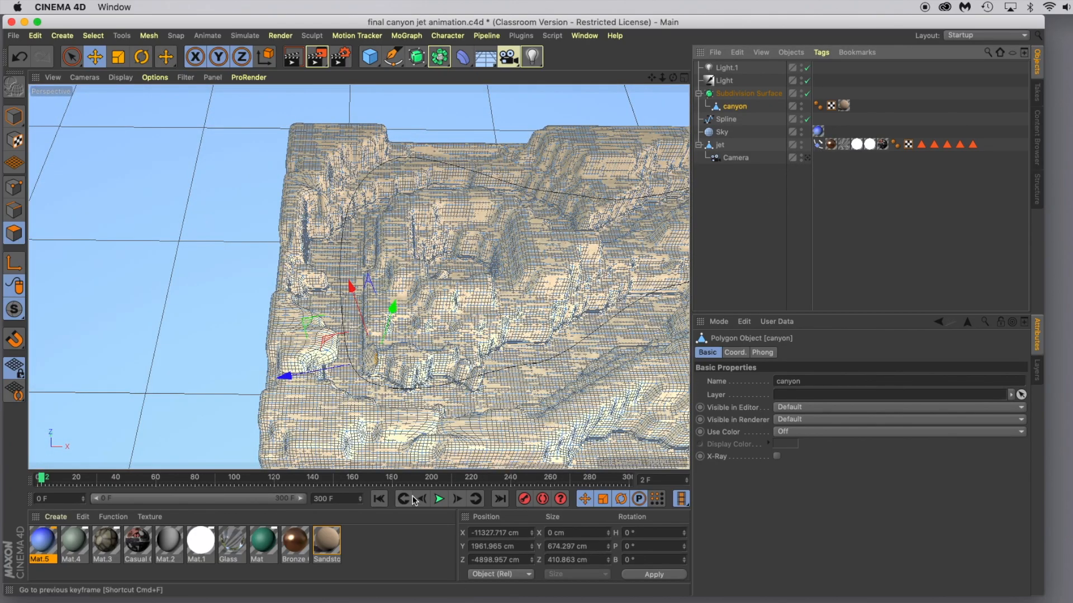
pyautogui.moveTo(650, 79); pyautogui.dragTo(425, 53)
pyautogui.keyDown('alt'); pyautogui.moveTo(572, 315); pyautogui.dragTo(391, 331); pyautogui.keyUp('alt')
pyautogui.moveTo(652, 76); pyautogui.dragTo(512, 294)
pyautogui.scroll(10, 371, 228)
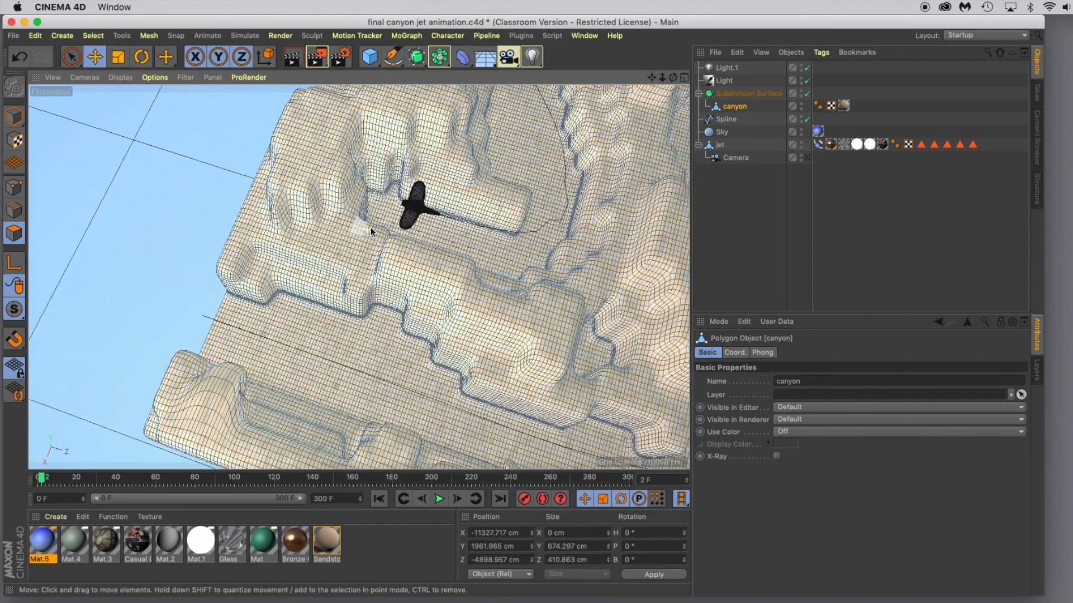
pyautogui.scroll(3, 383, 195)
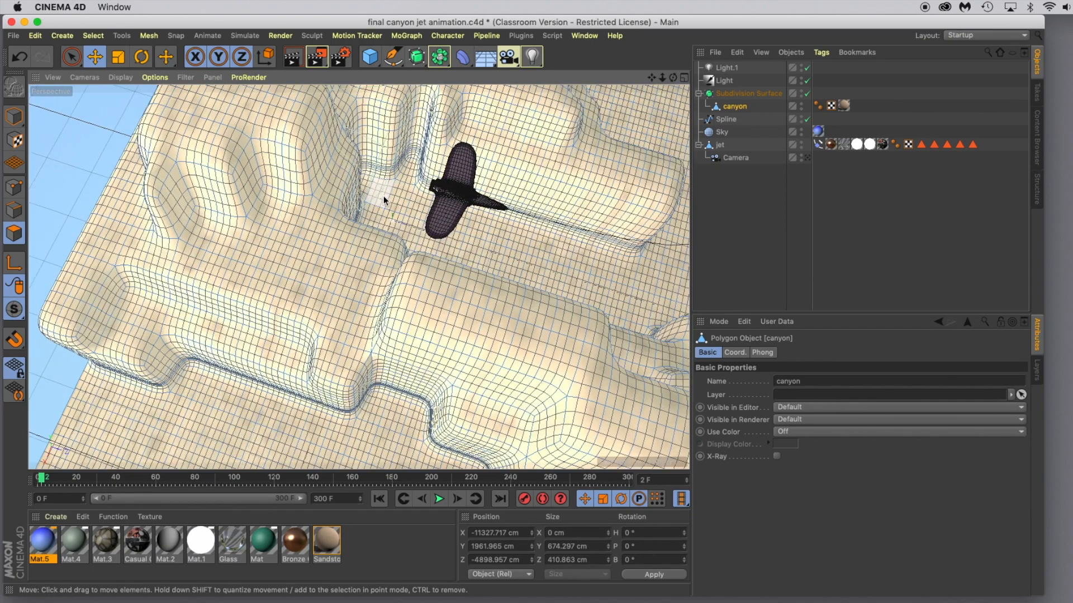
pyautogui.click(355, 167)
pyautogui.moveTo(432, 183); pyautogui.dragTo(313, 140)
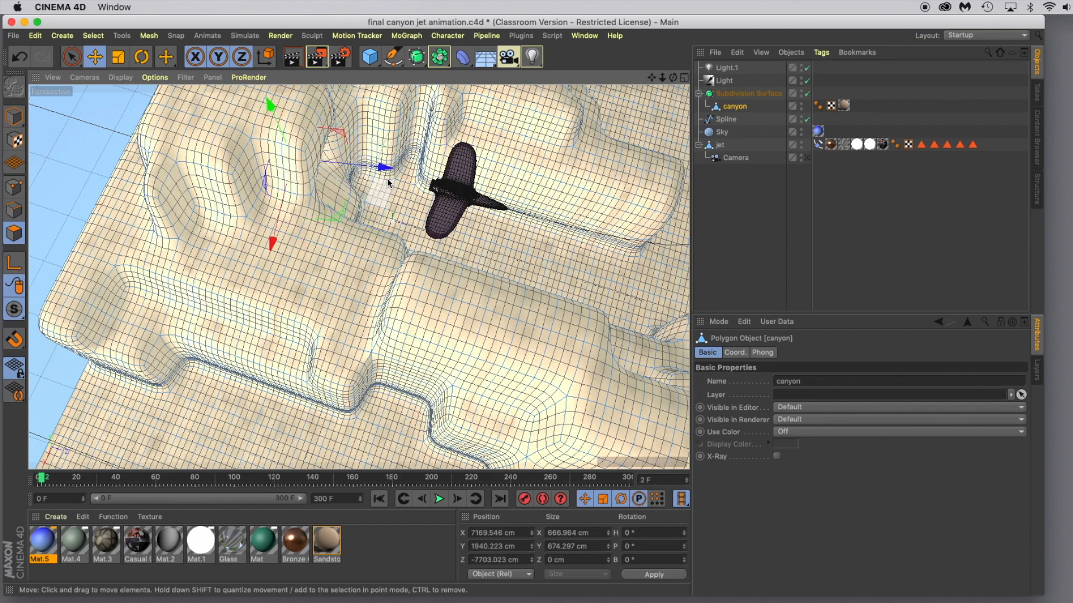
# - Check the camera view at frame 2 and move the adjoining taller wall polygon to about X 7704.4, Y 3194.4, Z -7892 cm
pyautogui.click(808, 158)
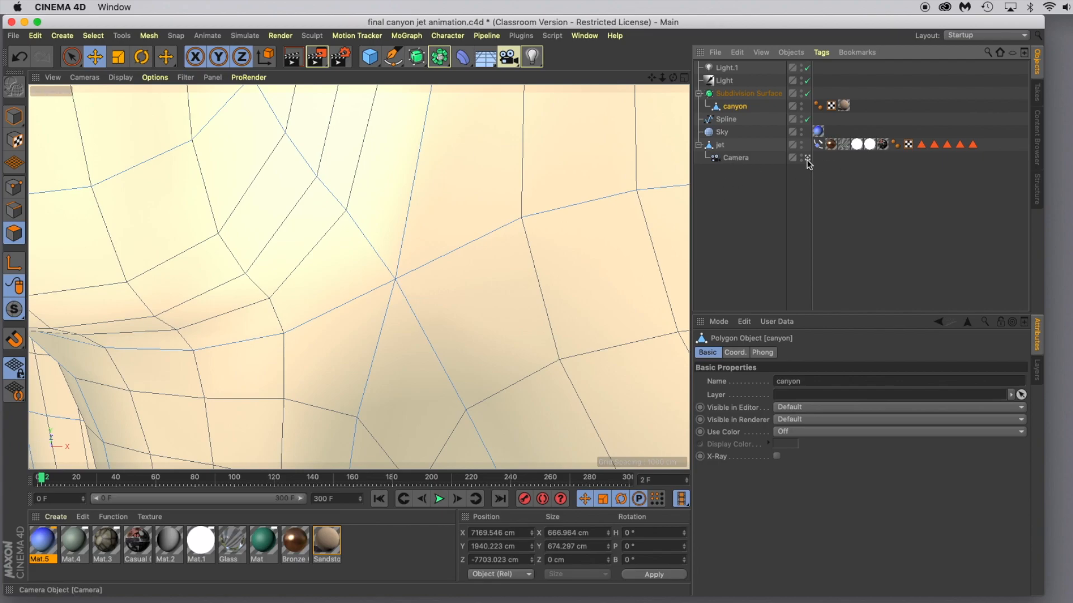
pyautogui.click(807, 159)
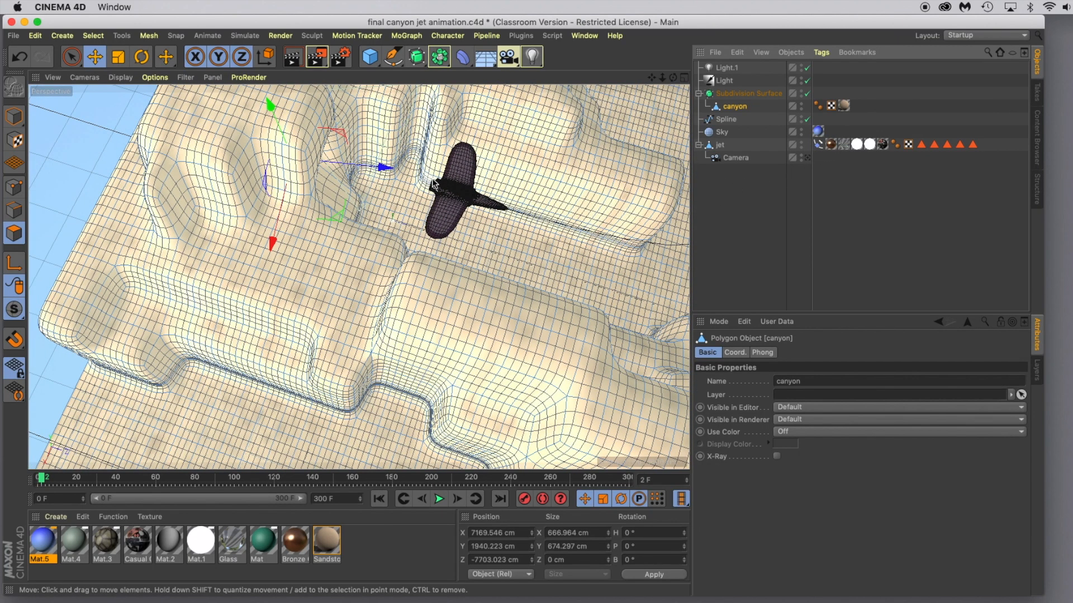
pyautogui.moveTo(351, 146); pyautogui.dragTo(321, 145)
pyautogui.moveTo(388, 176); pyautogui.dragTo(338, 156)
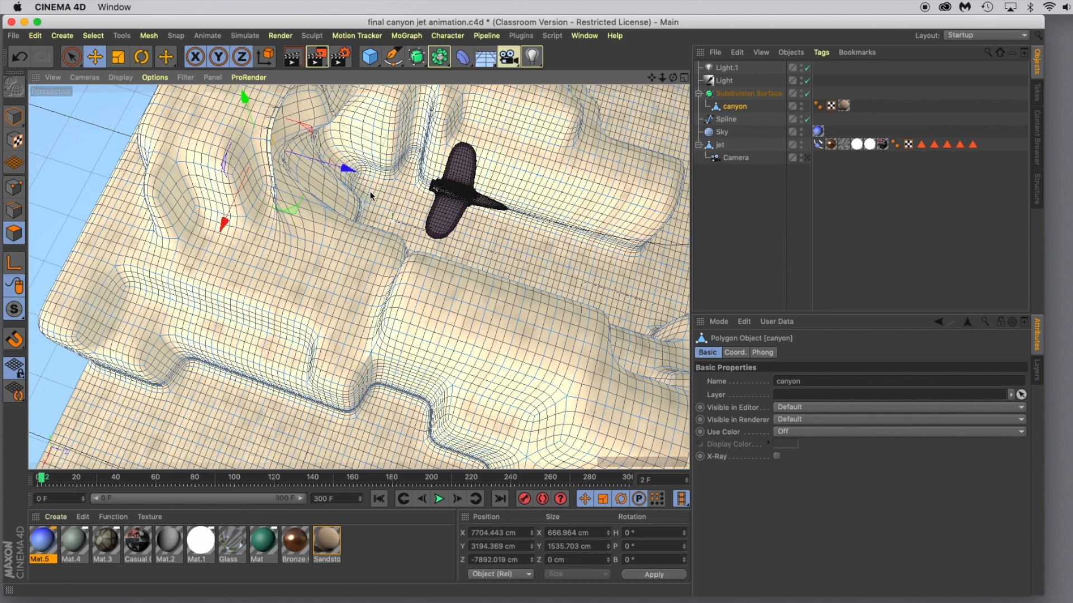
# - Check the camera view again and move the canyon's low wall polygon behind the jet to about X 6742.3, Y -2663.2, Z -8231.7 cm
pyautogui.scroll(4, 442, 219)
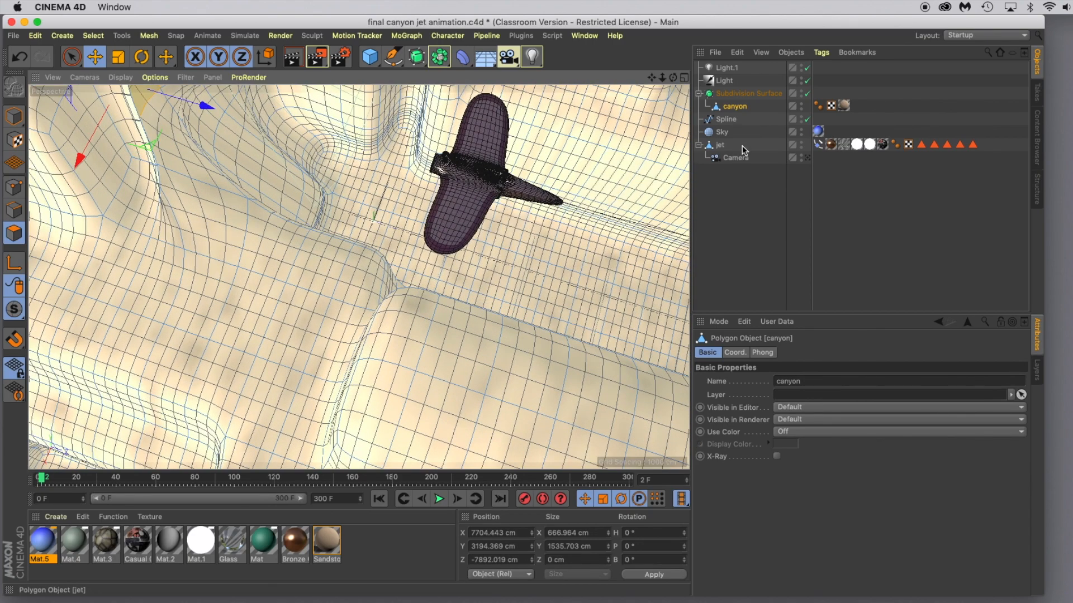
pyautogui.click(726, 119)
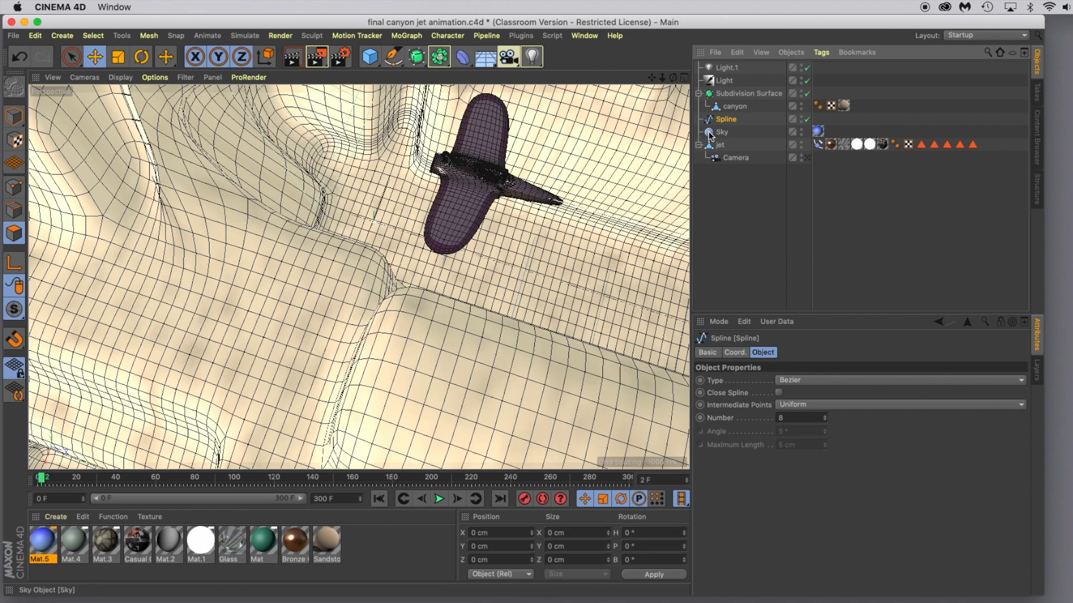
pyautogui.click(807, 159)
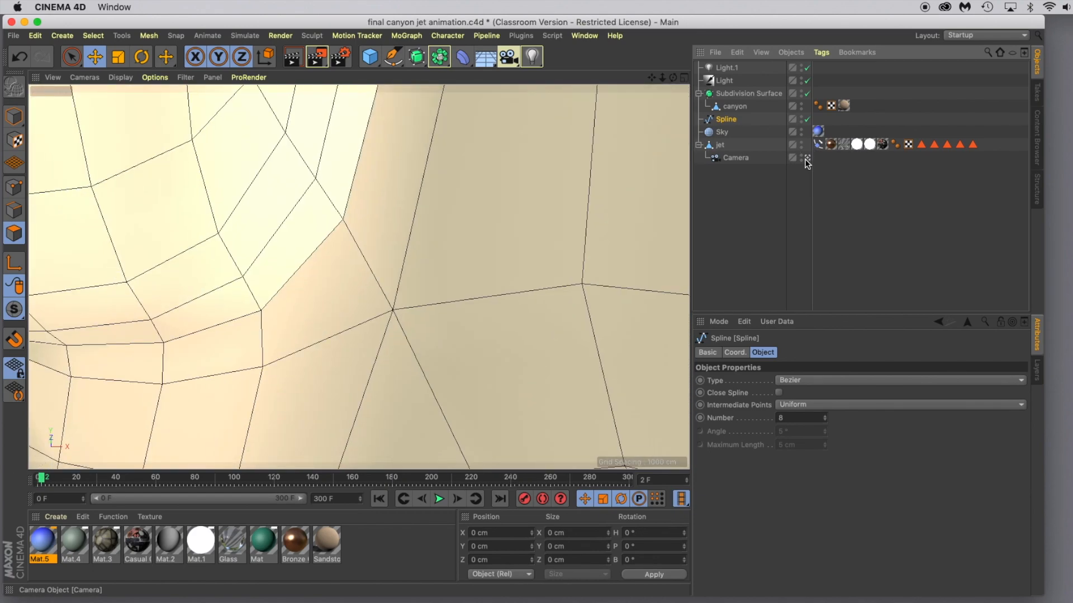
pyautogui.click(806, 158)
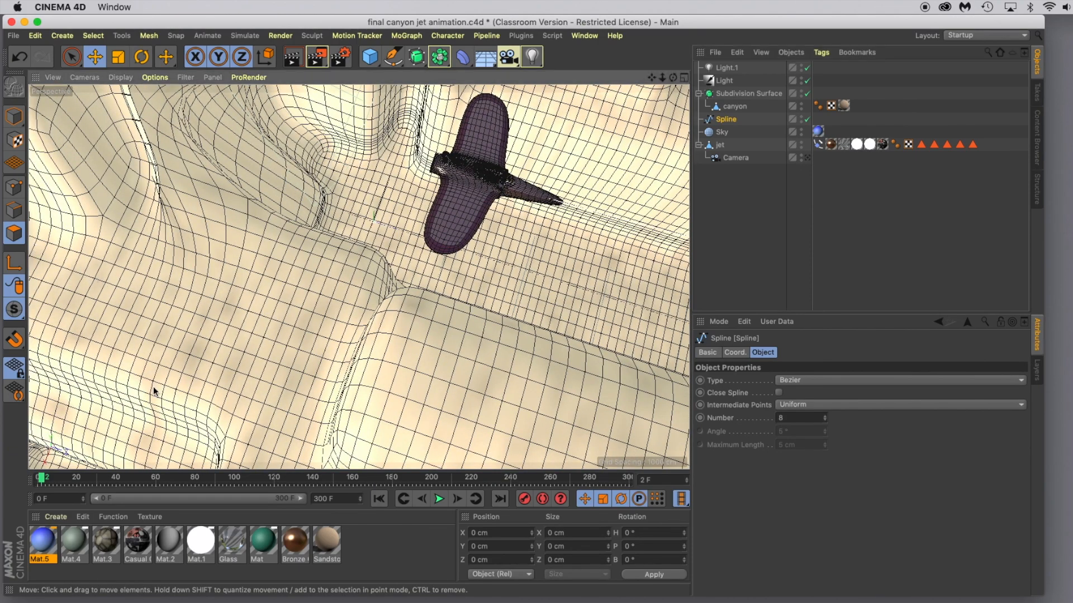
pyautogui.click(732, 107)
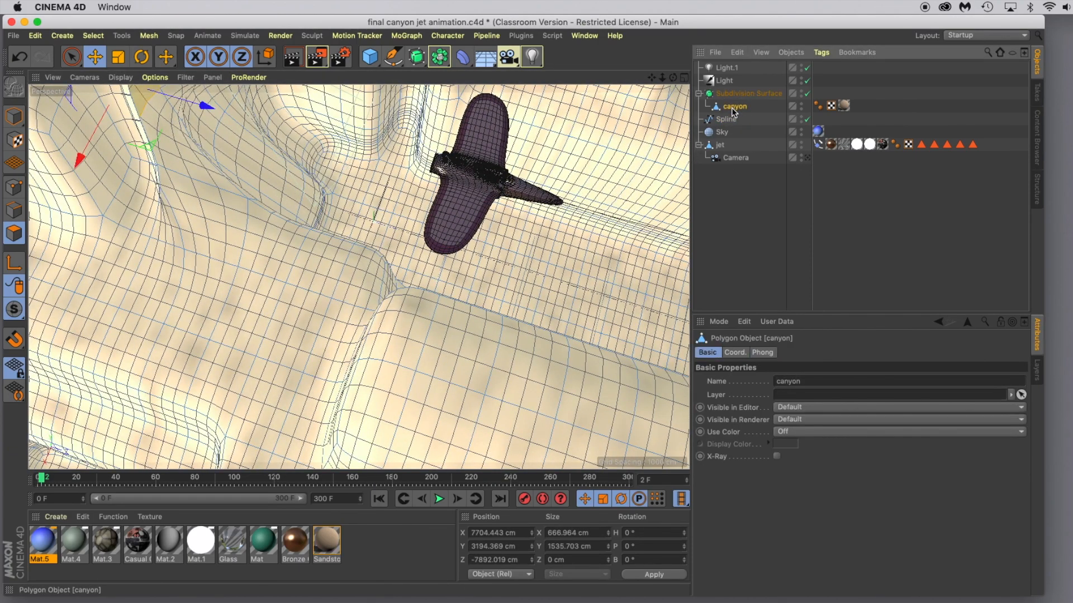
pyautogui.click(234, 183)
pyautogui.moveTo(225, 96); pyautogui.dragTo(159, 168)
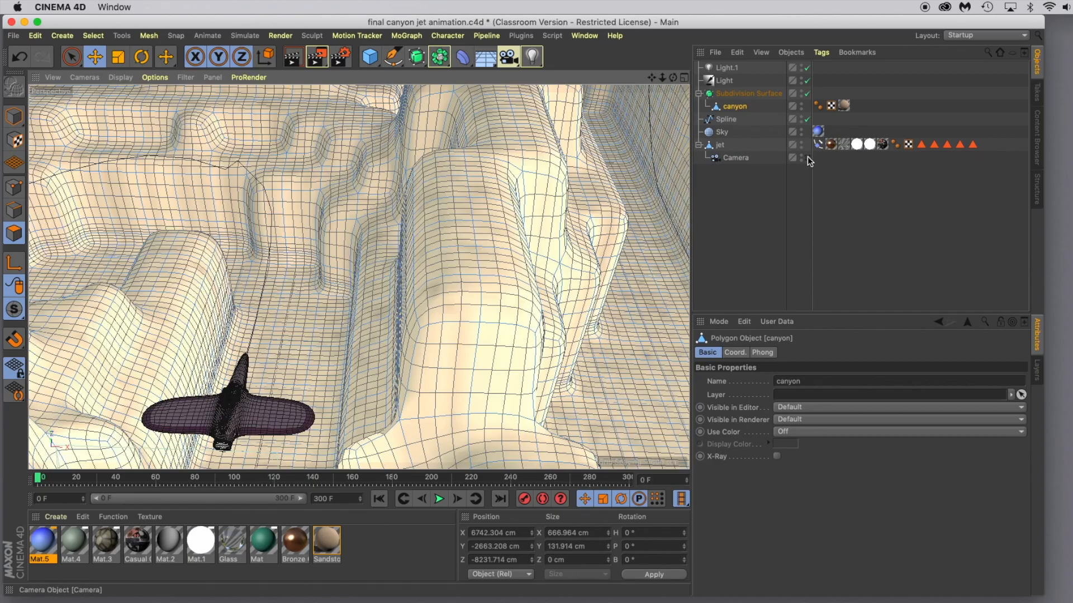
# - Play the animation from frame 0 through the jet's camera and stop it at frame 244
pyautogui.click(807, 157)
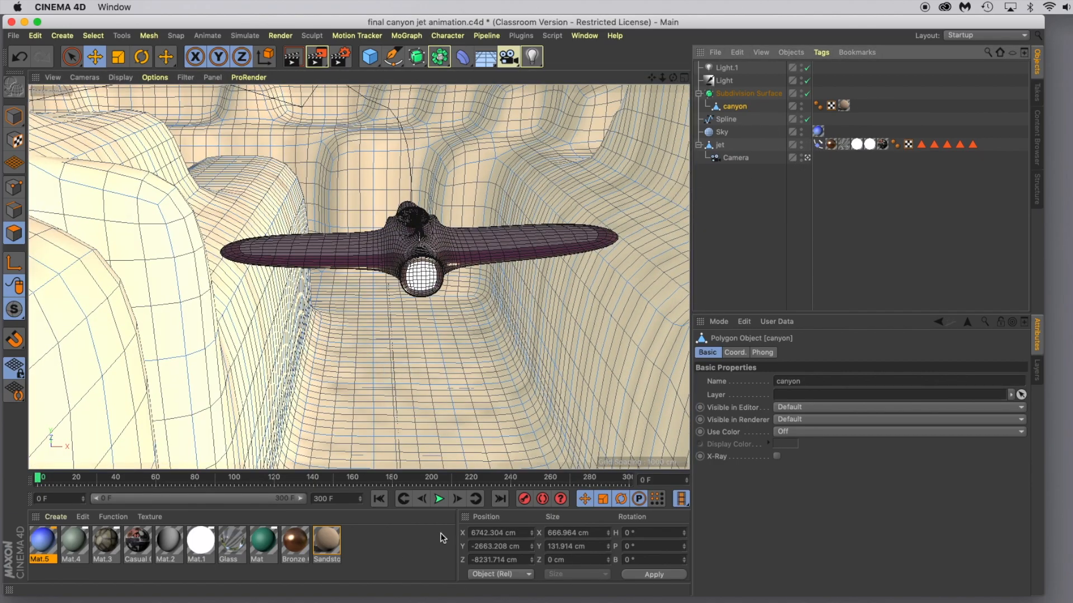
pyautogui.click(439, 500)
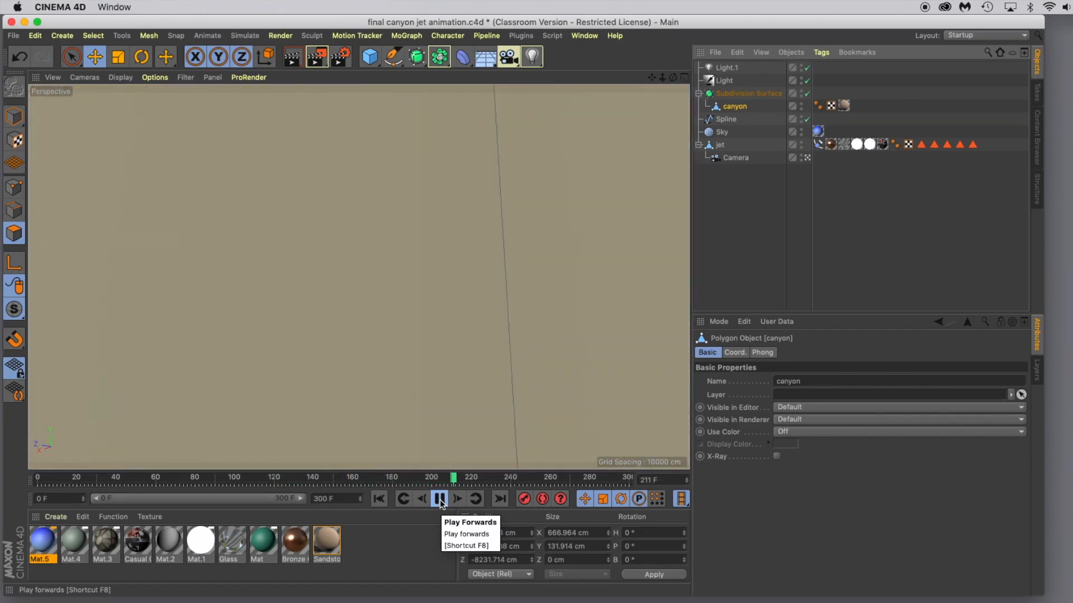
pyautogui.press('F8')
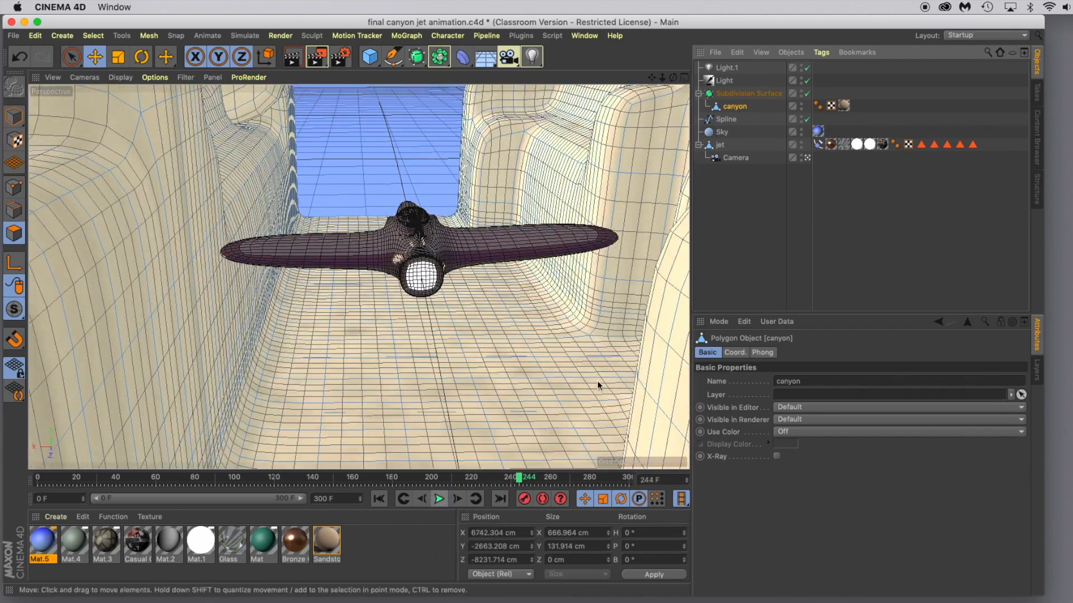
# - Reframe the jet's camera closer behind the jet and play the animation to frame 44 to check the framing
pyautogui.click(807, 158)
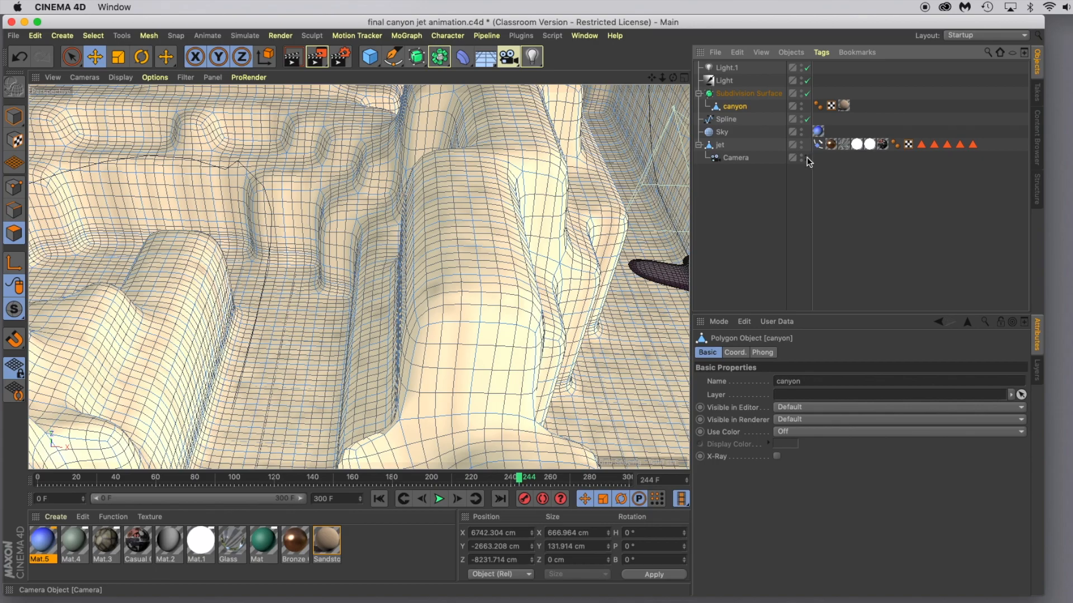
pyautogui.click(807, 157)
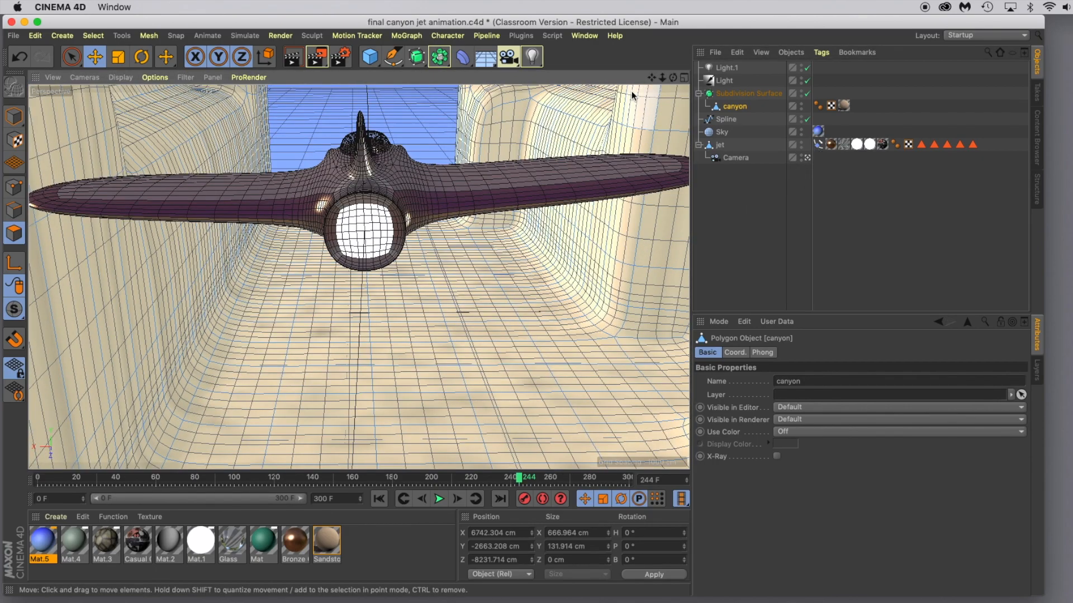
pyautogui.moveTo(652, 78); pyautogui.dragTo(654, 185)
pyautogui.keyDown('alt'); pyautogui.moveTo(359, 278); pyautogui.dragTo(361, 229); pyautogui.keyUp('alt')
pyautogui.keyDown('alt'); pyautogui.moveTo(360, 276); pyautogui.dragTo(597, 177); pyautogui.keyUp('alt')
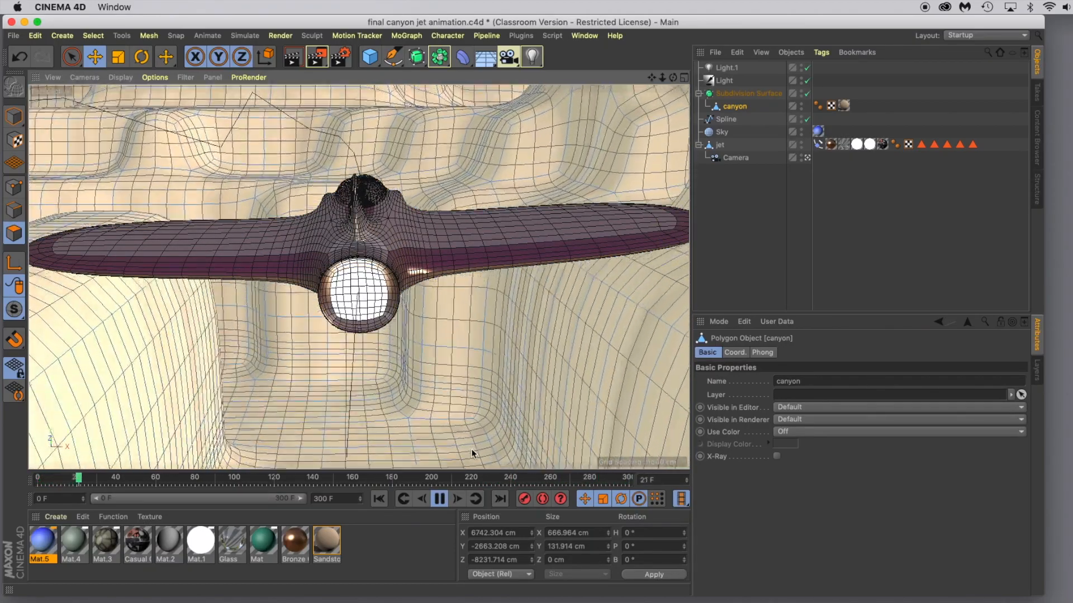
pyautogui.click(439, 500)
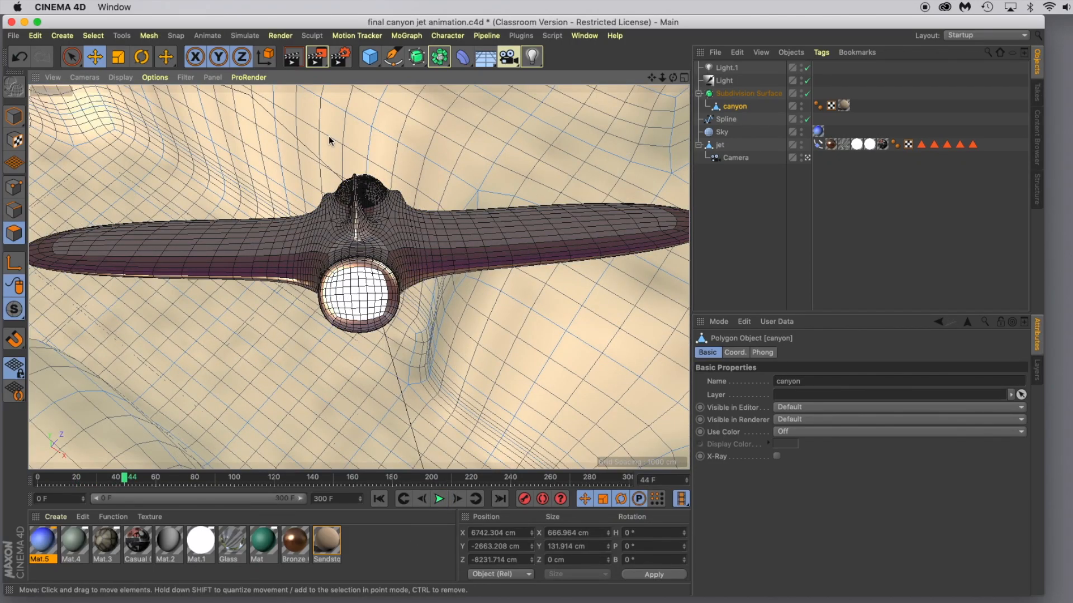
# - Configure the render settings to use the Standard renderer and output the All Frames range
pyautogui.click(340, 57)
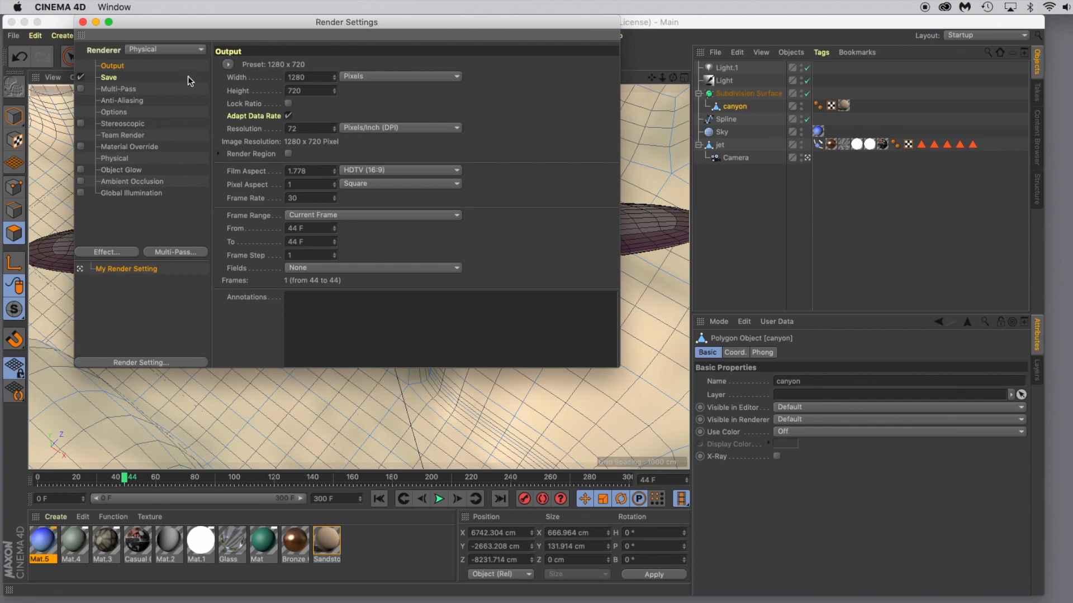
pyautogui.click(154, 50)
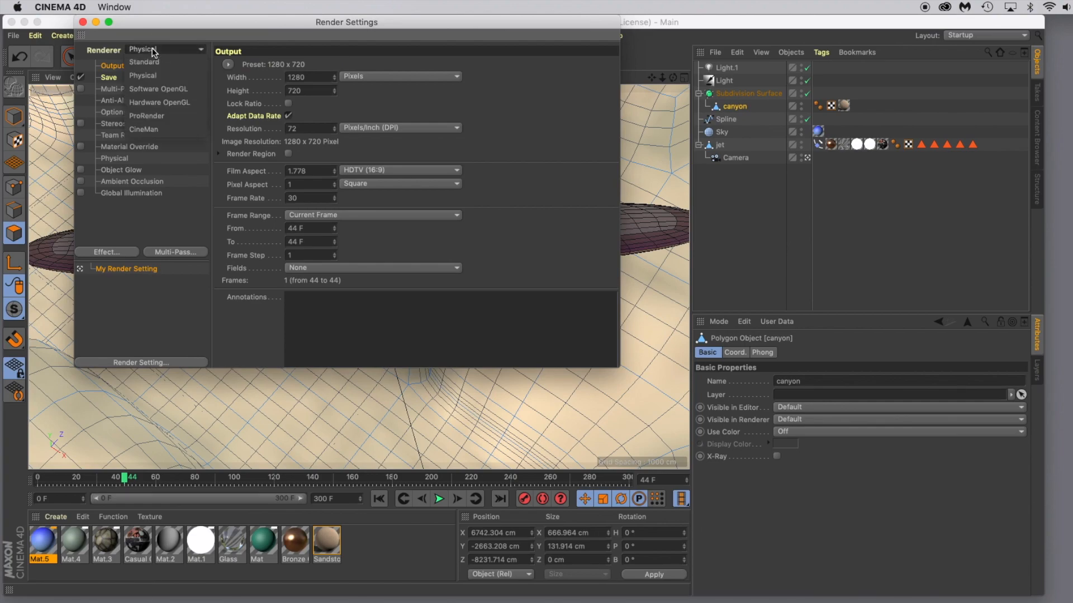
pyautogui.click(148, 62)
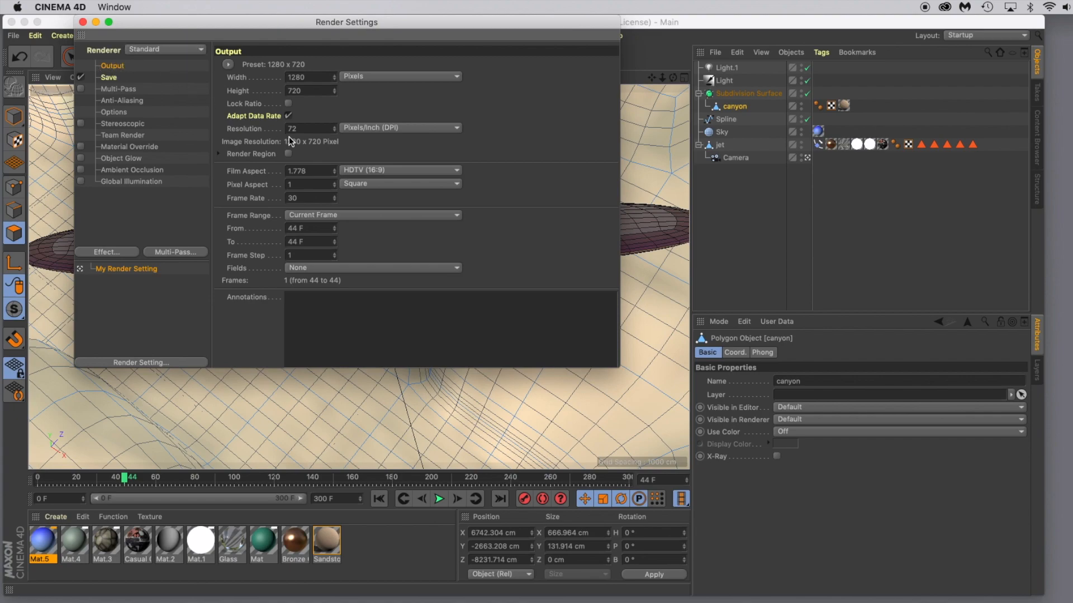
pyautogui.click(315, 217)
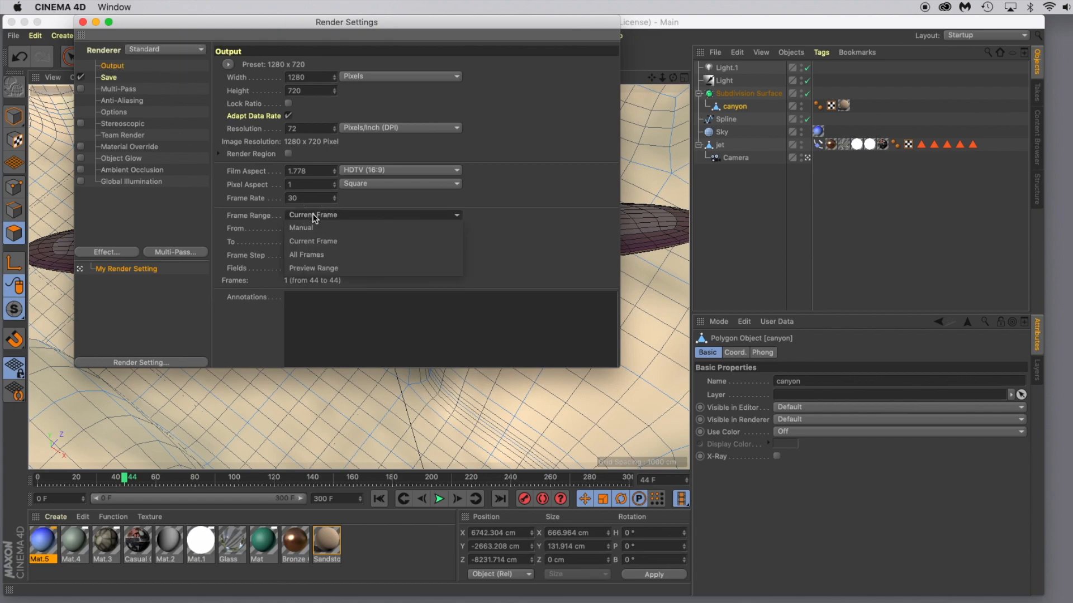
pyautogui.click(309, 256)
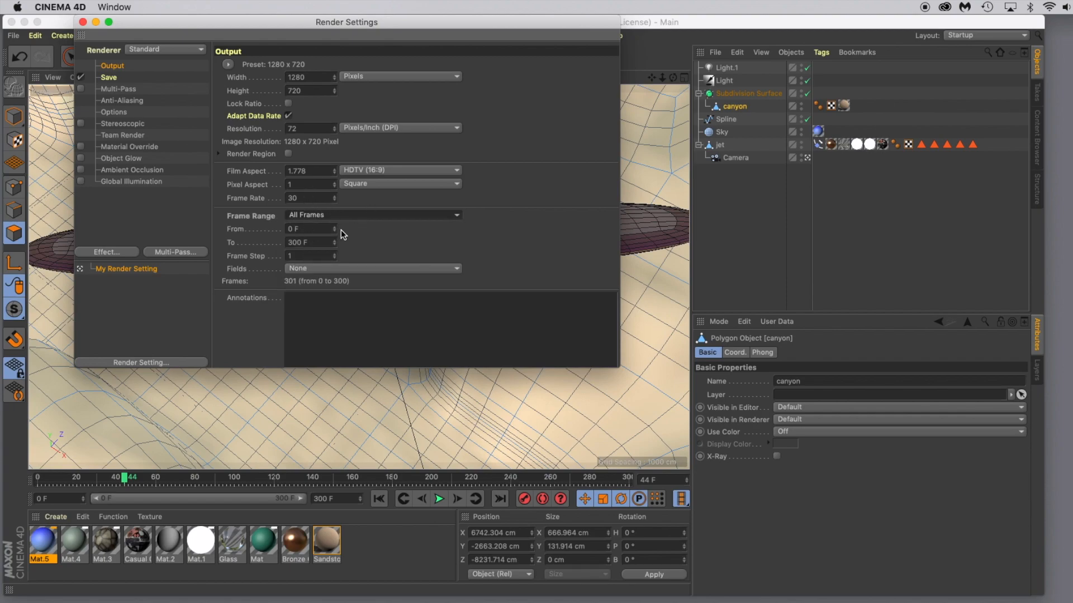
# - Set the render's saved image format to MOV
pyautogui.click(108, 78)
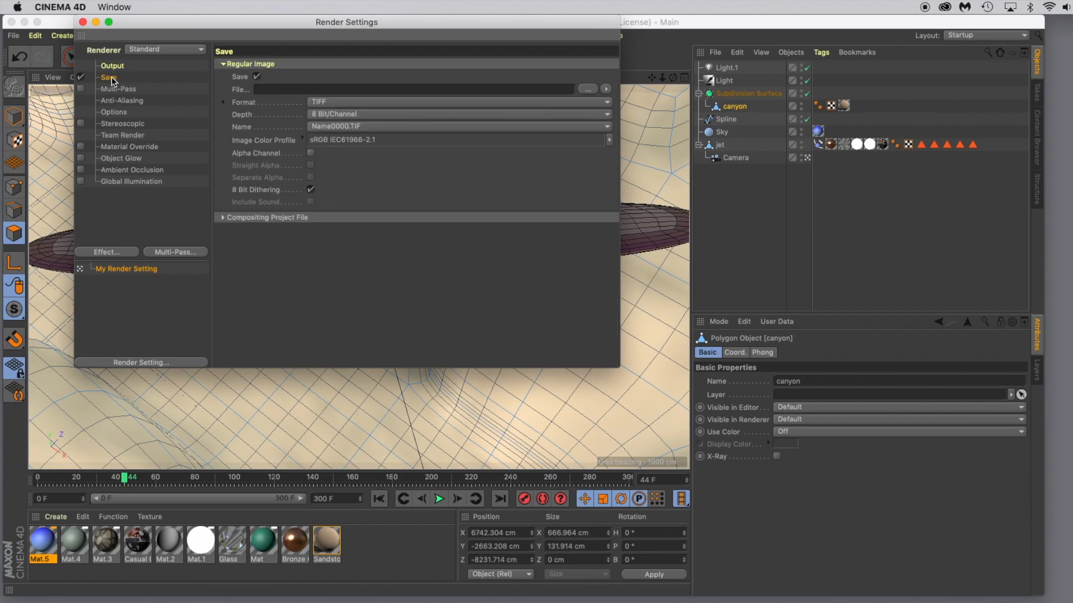
pyautogui.click(339, 102)
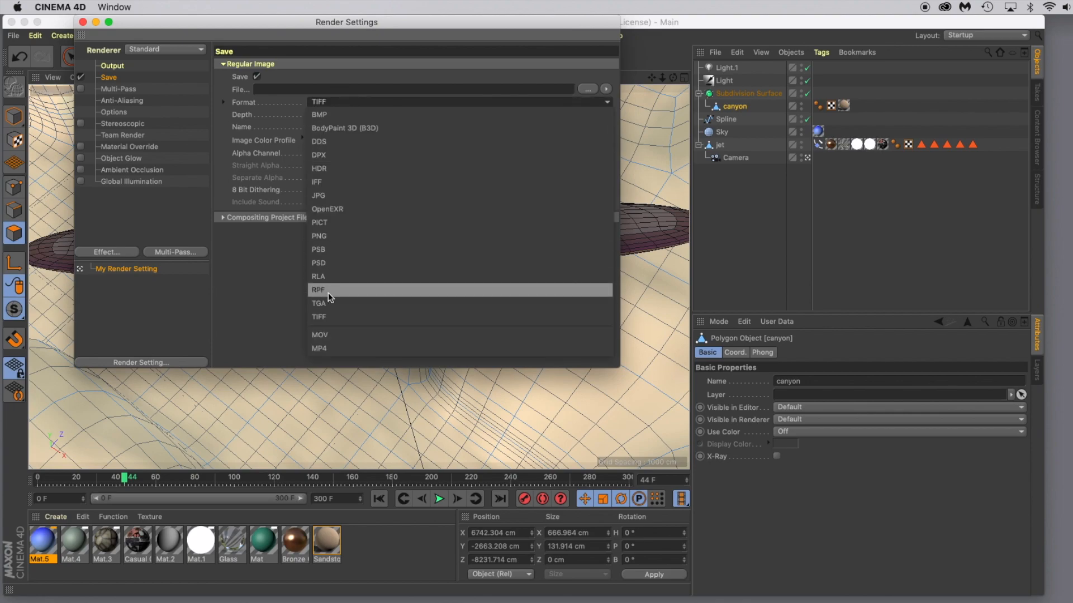
pyautogui.click(336, 337)
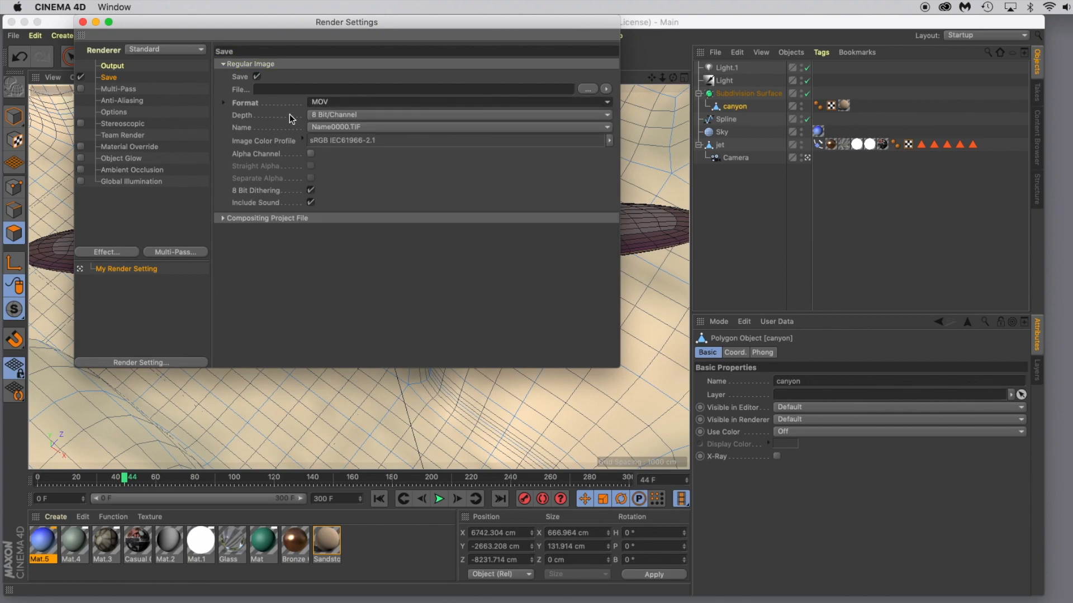
# - Enable Ambient Occlusion and Global Illumination for the render and close the render settings
pyautogui.click(81, 170)
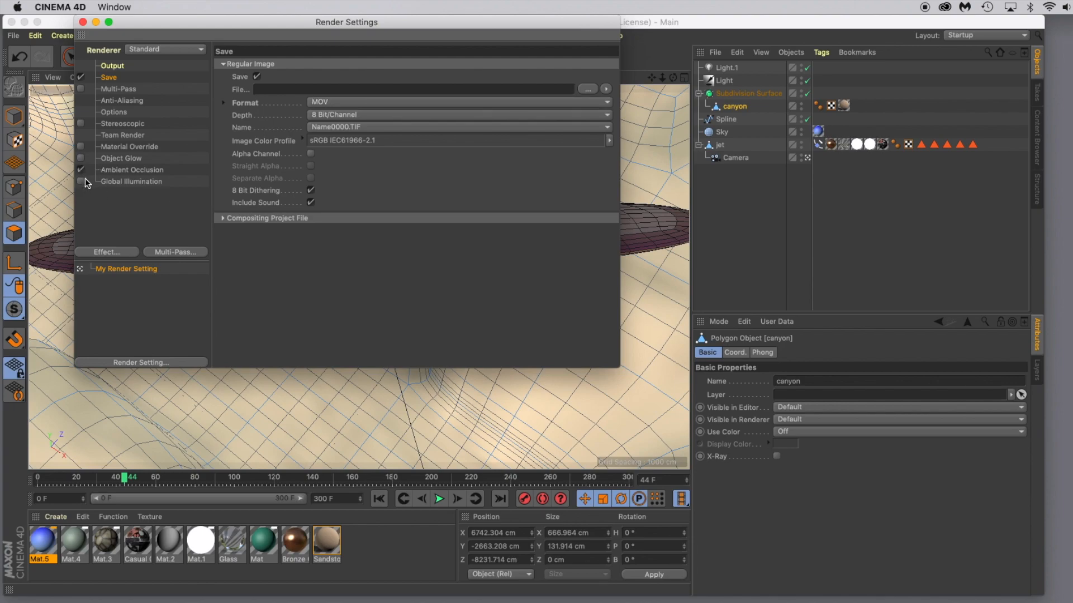
pyautogui.click(108, 252)
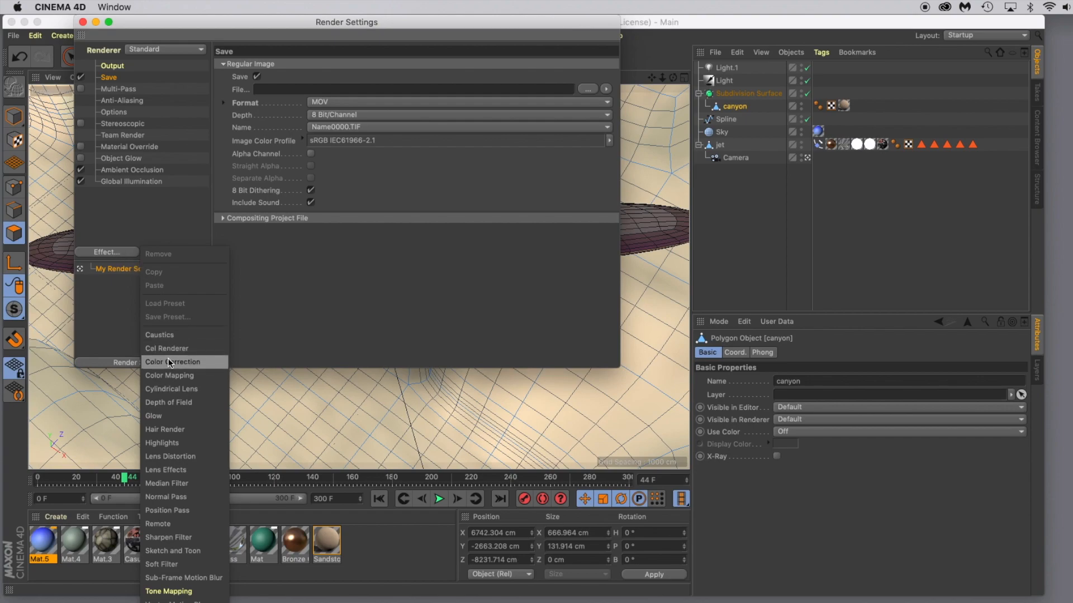
pyautogui.click(143, 217)
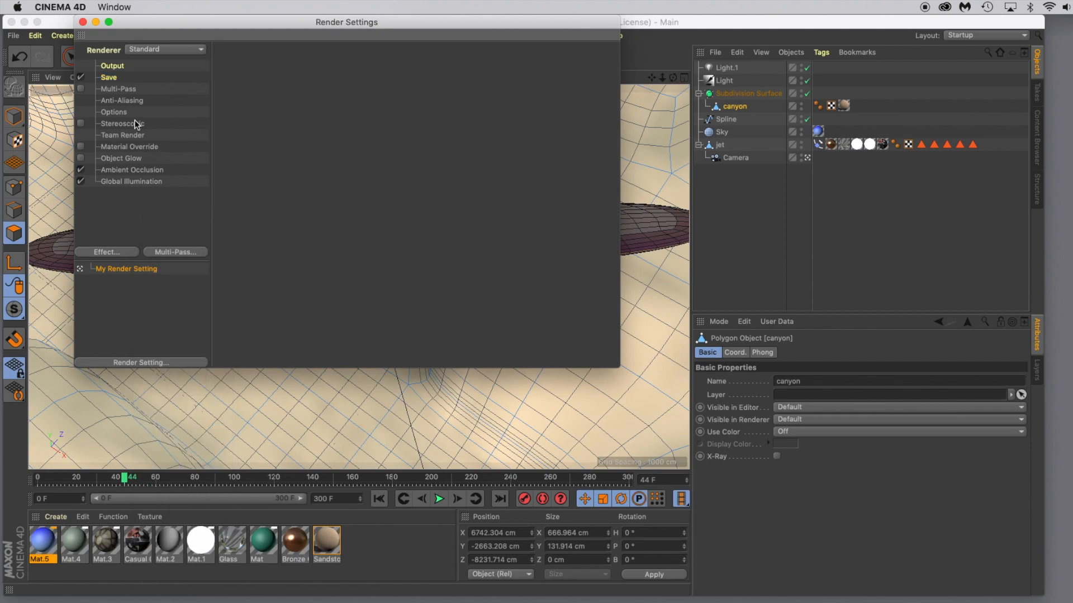
pyautogui.click(83, 22)
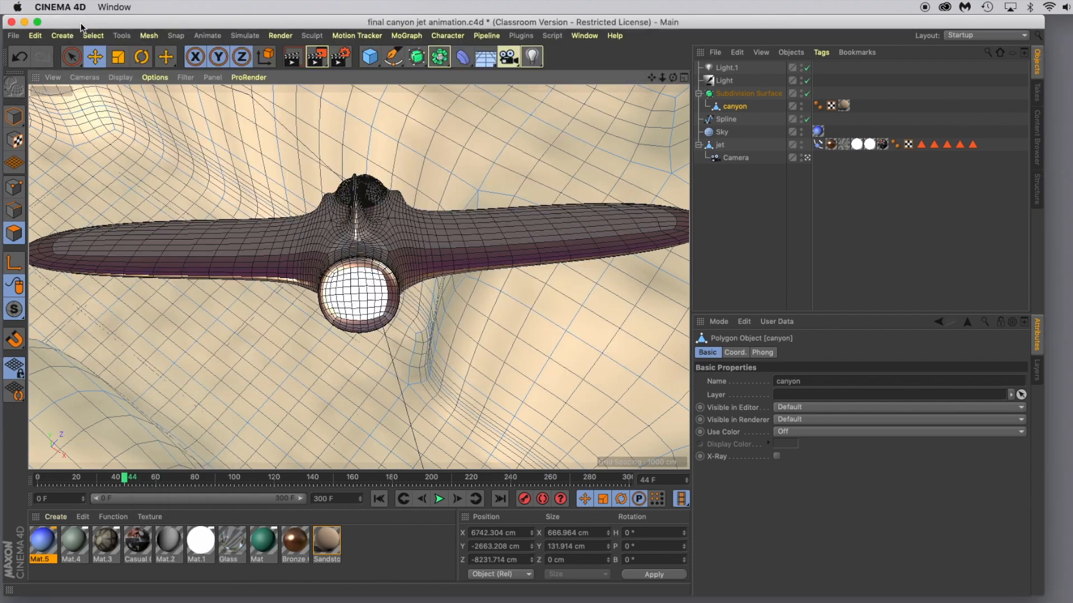
# - Render the full animation to the Picture Viewer without specifying an output file, and move the viewer window higher up
pyautogui.click(319, 57)
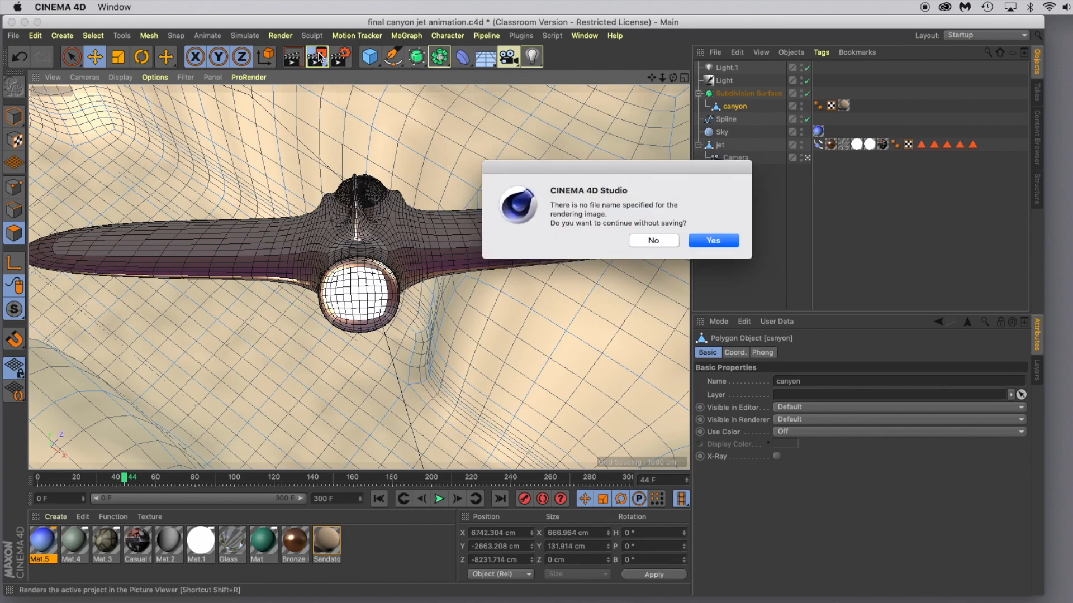
pyautogui.click(693, 241)
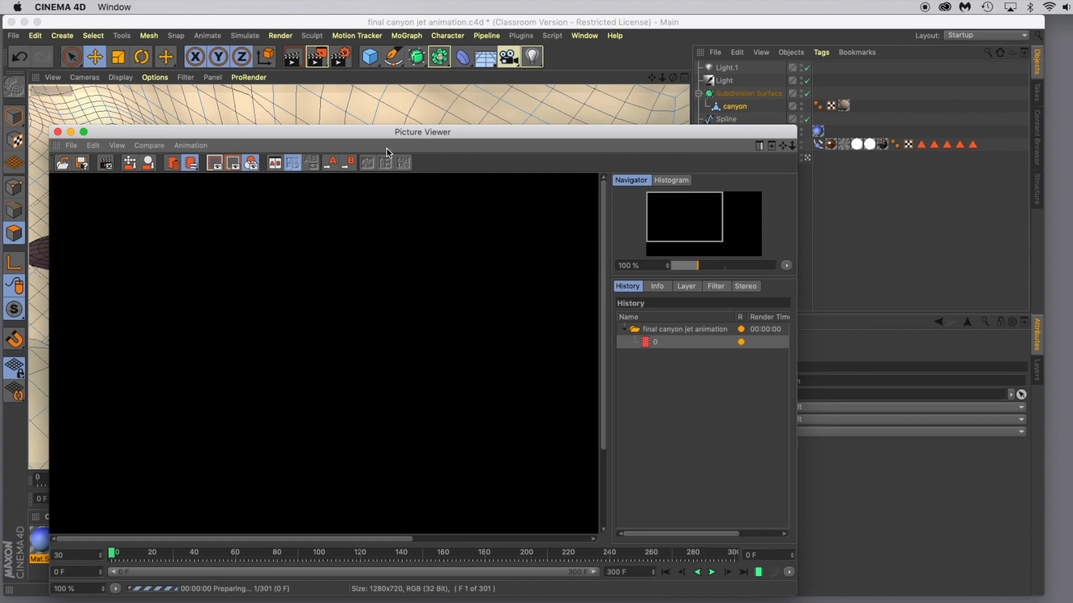
pyautogui.moveTo(365, 132); pyautogui.dragTo(346, 37)
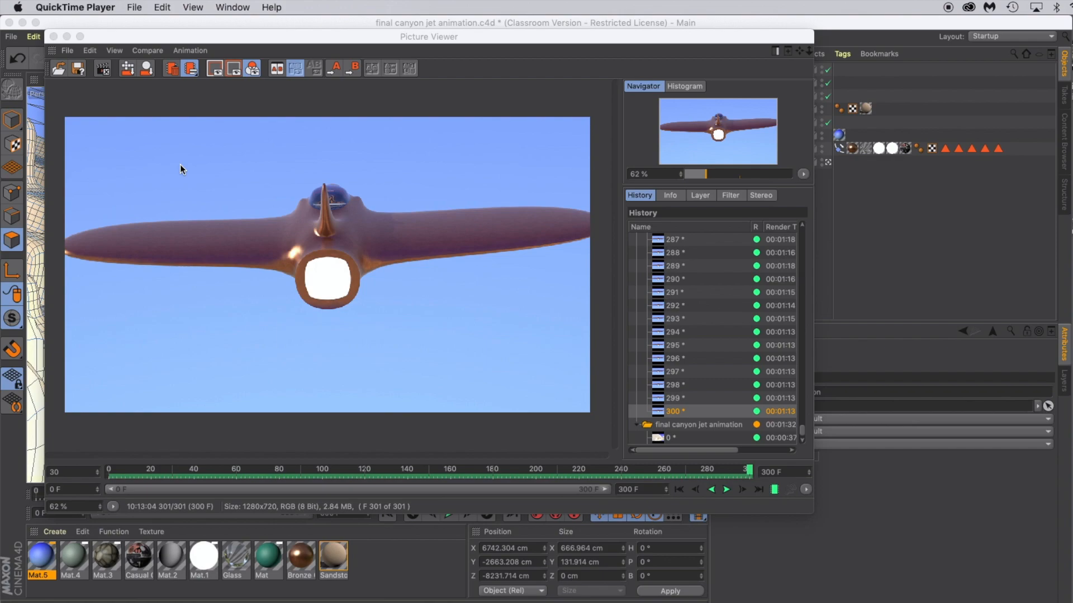
# - Play the rendered animation in the Picture Viewer and stop it at frame 20
pyautogui.moveTo(805, 433)
pyautogui.mouseDown()
pyautogui.moveTo(804, 335)
pyautogui.moveTo(805, 425)
pyautogui.mouseUp()
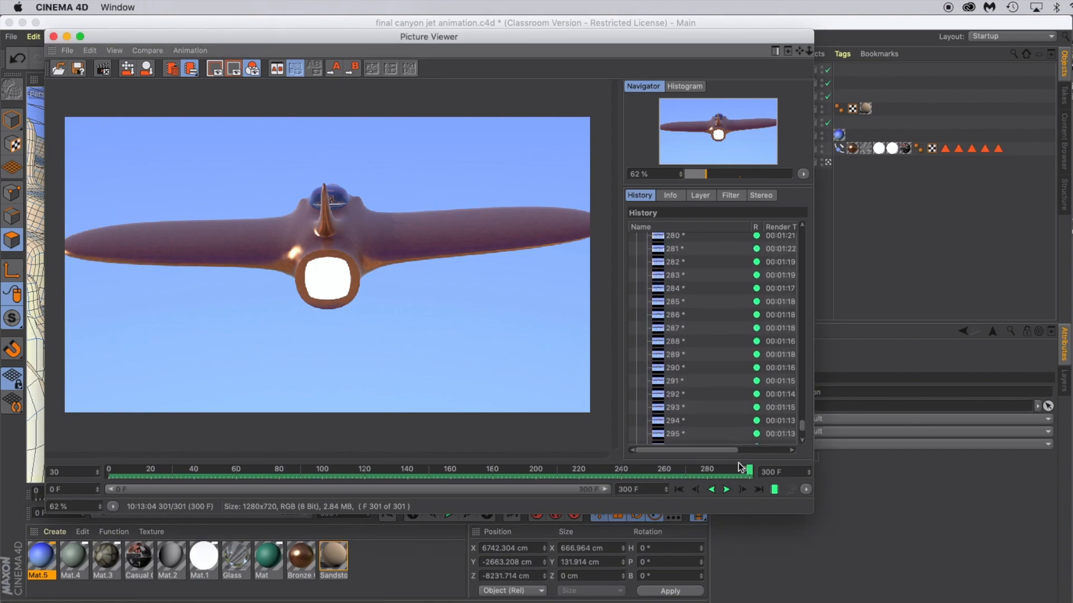
pyautogui.click(726, 490)
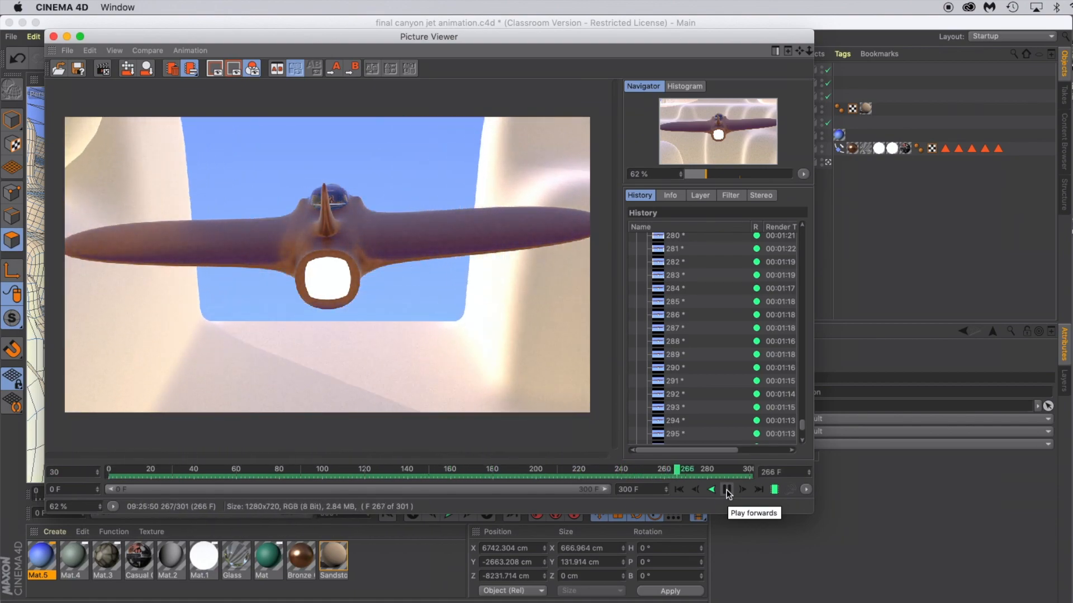
pyautogui.click(727, 490)
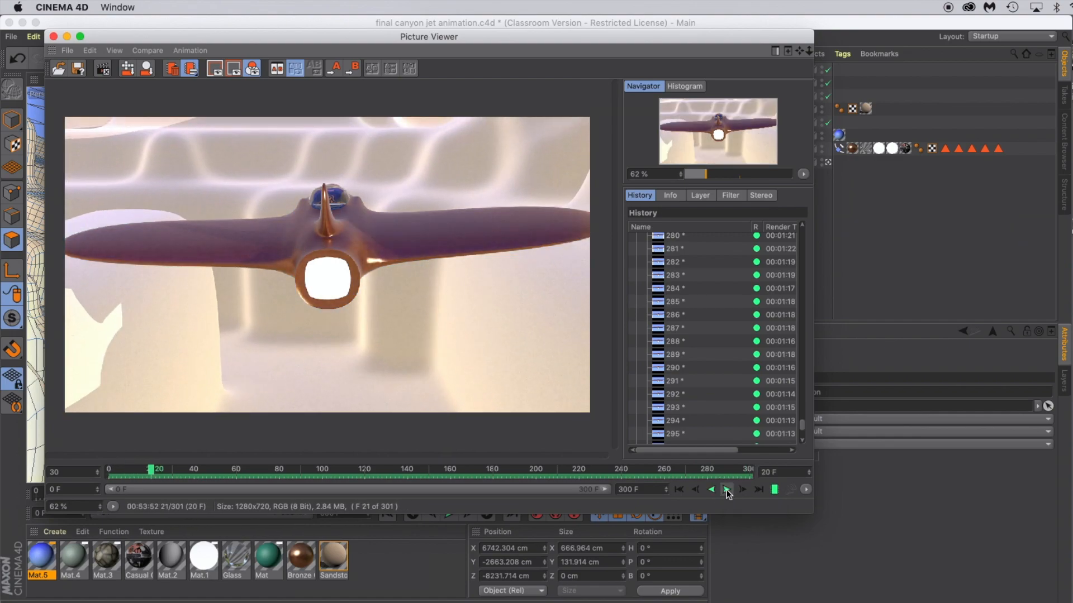
# - Save the rendered frames 0 to 300 as a MOV animation named "final canyon jet animation 3.mov" on the Desktop
pyautogui.click(67, 54)
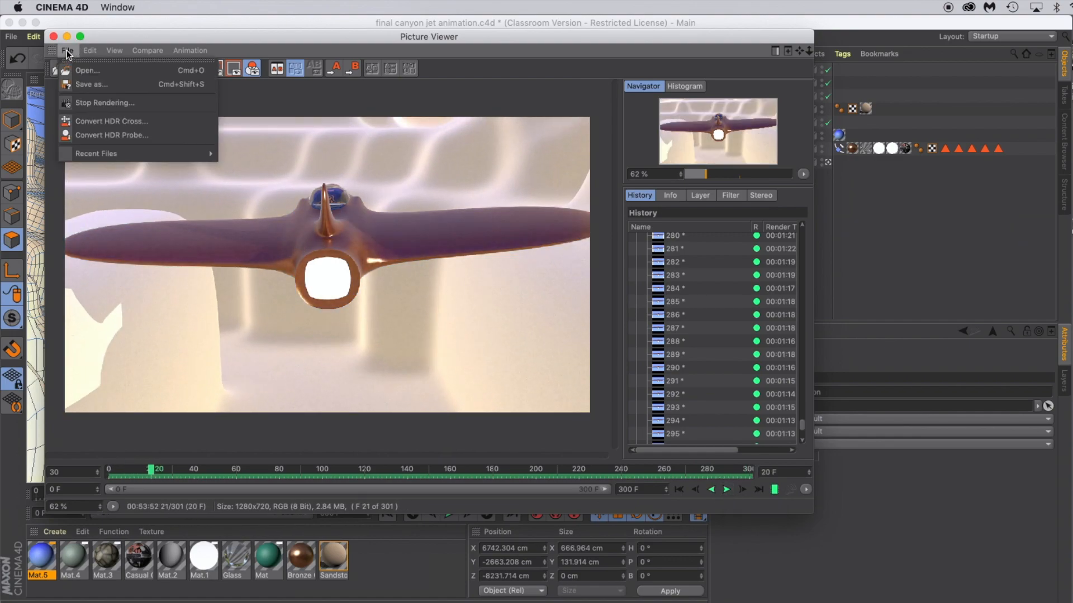
pyautogui.click(82, 83)
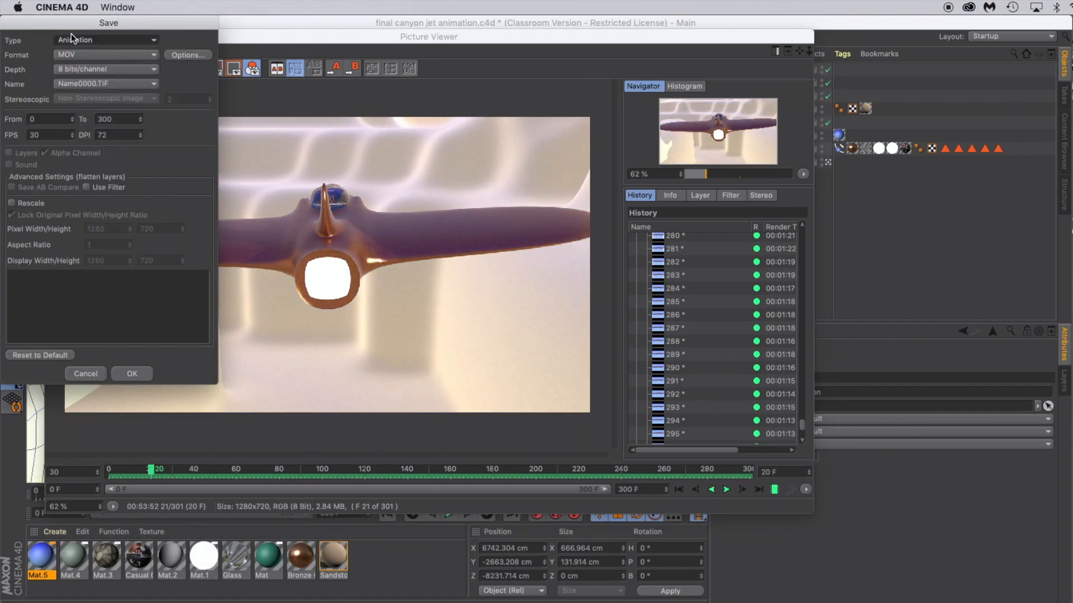
pyautogui.click(98, 40)
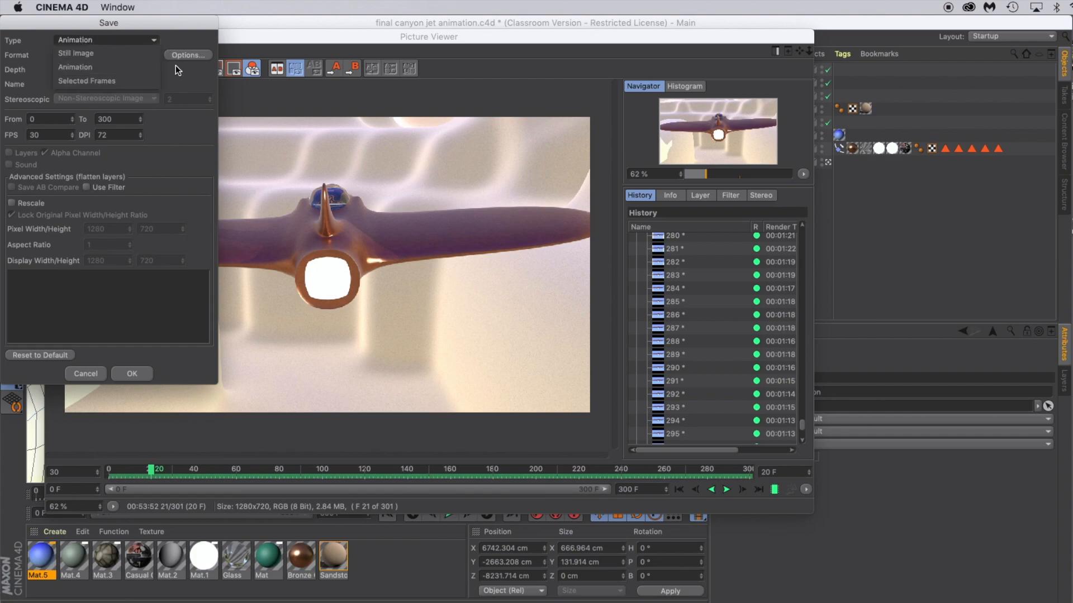
pyautogui.click(190, 84)
pyautogui.click(134, 374)
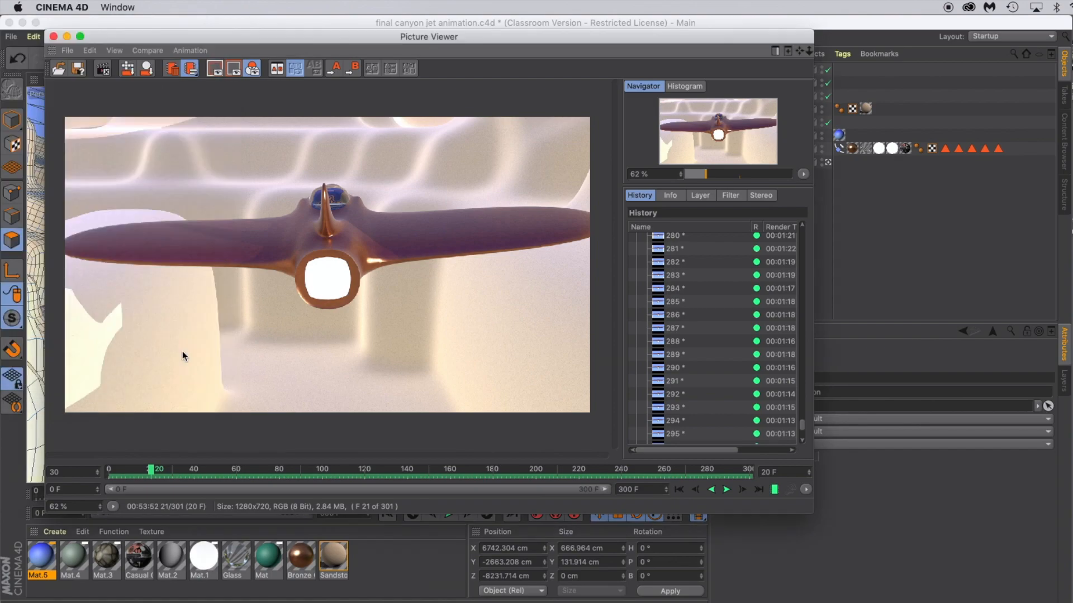
pyautogui.click(675, 194)
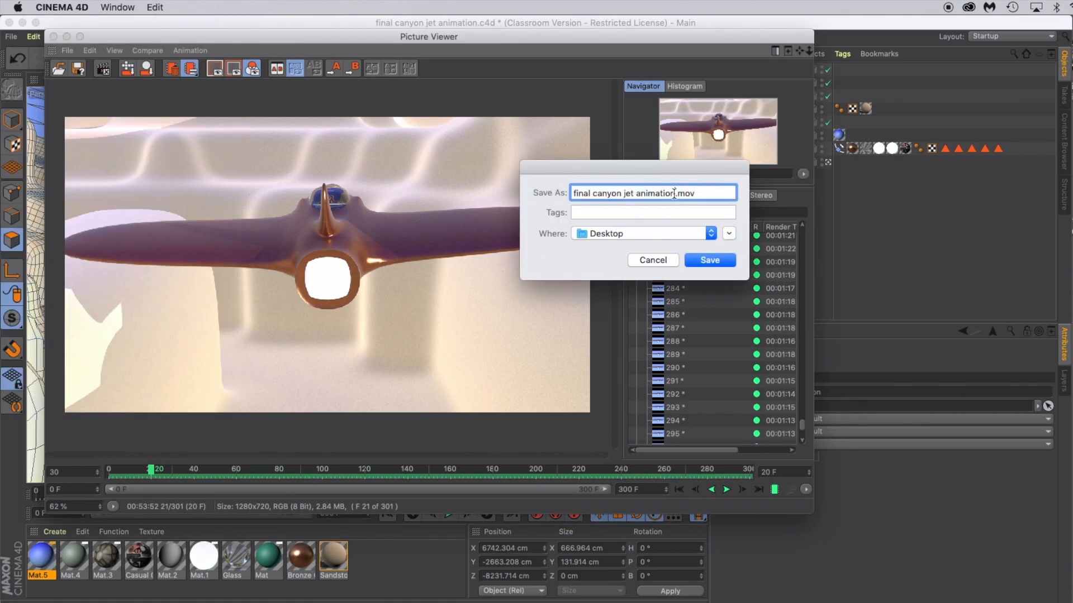
pyautogui.write('3')
pyautogui.click(712, 259)
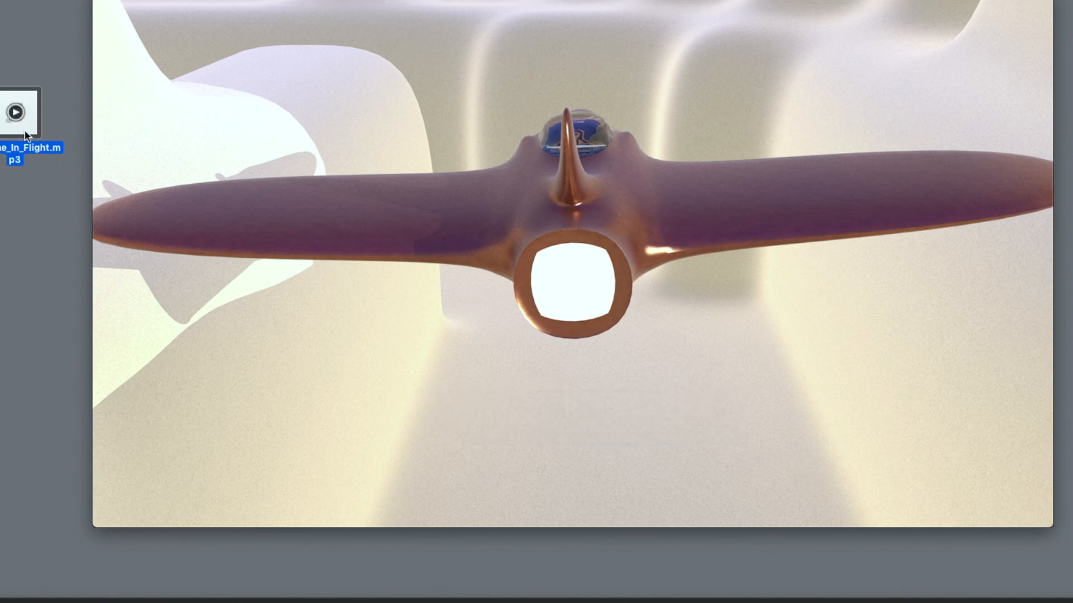
# - In QuickTime Player, reposition the jet animation movie and add the In_Flight MP3 from the desktop as its soundtrack
pyautogui.moveTo(408, 2)
pyautogui.mouseDown()
pyautogui.moveTo(421, 34)
pyautogui.moveTo(423, 17)
pyautogui.mouseUp()
pyautogui.click(119, 12)
pyautogui.doubleClick(499, 200)
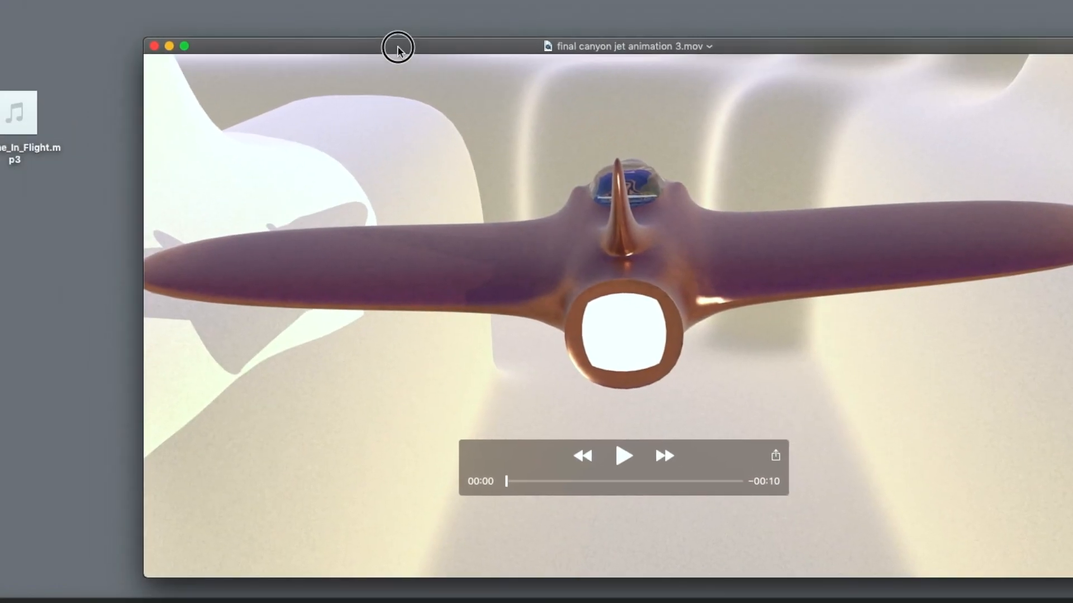
pyautogui.moveTo(395, 43); pyautogui.dragTo(359, 12)
pyautogui.moveTo(5, 137)
pyautogui.moveTo(5, 137); pyautogui.dragTo(574, 508)
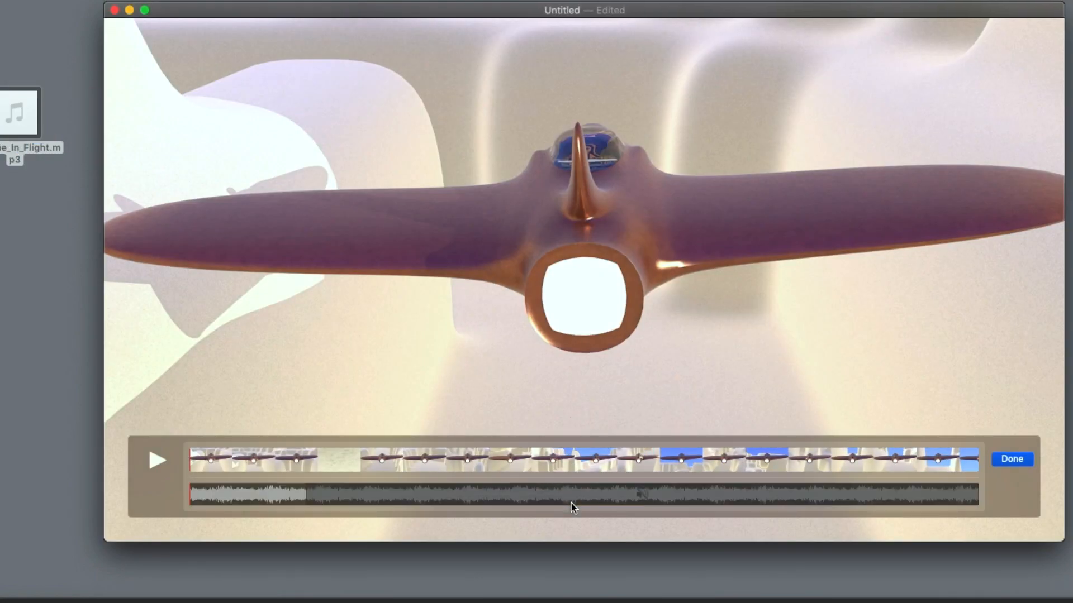
# - Play the jet movie with its added music and raise the system volume to hear the soundtrack
pyautogui.click(157, 460)
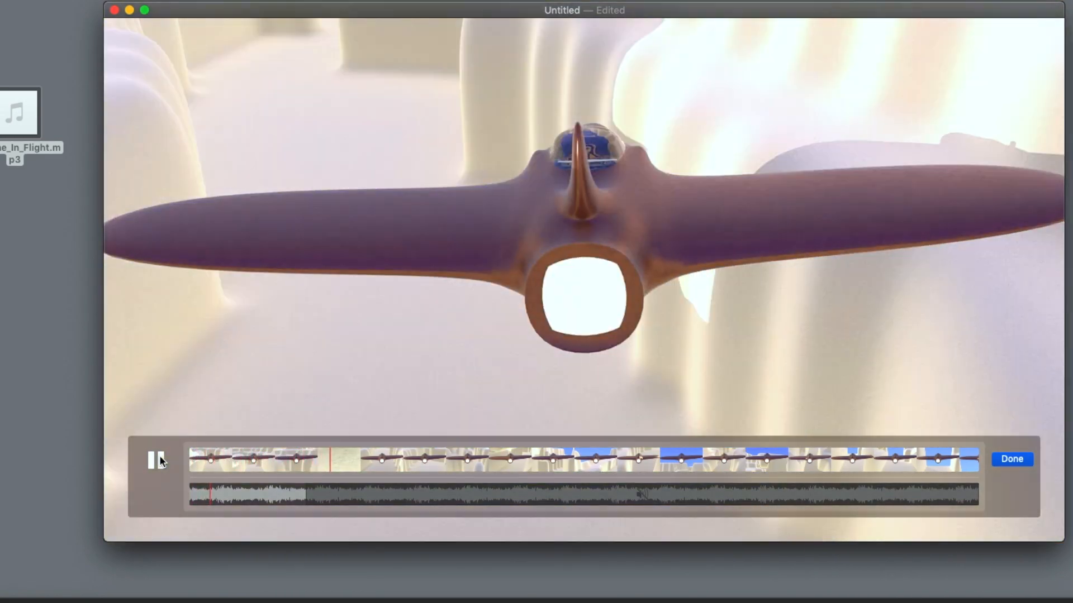
pyautogui.press('XF86AudioRaiseVolume')
pyautogui.press('XF86AudioRaiseVolume')
pyautogui.press('XF86AudioRaiseVolume')
pyautogui.press('XF86AudioRaiseVolume')
pyautogui.press('XF86AudioRaiseVolume')
pyautogui.press('XF86AudioRaiseVolume')
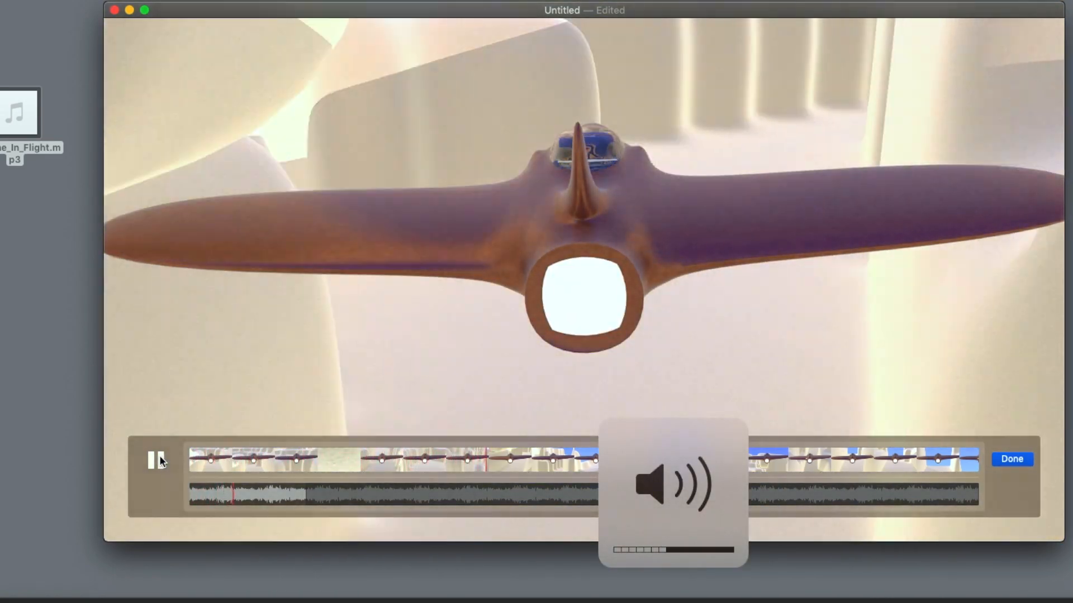
pyautogui.press('XF86AudioRaiseVolume')
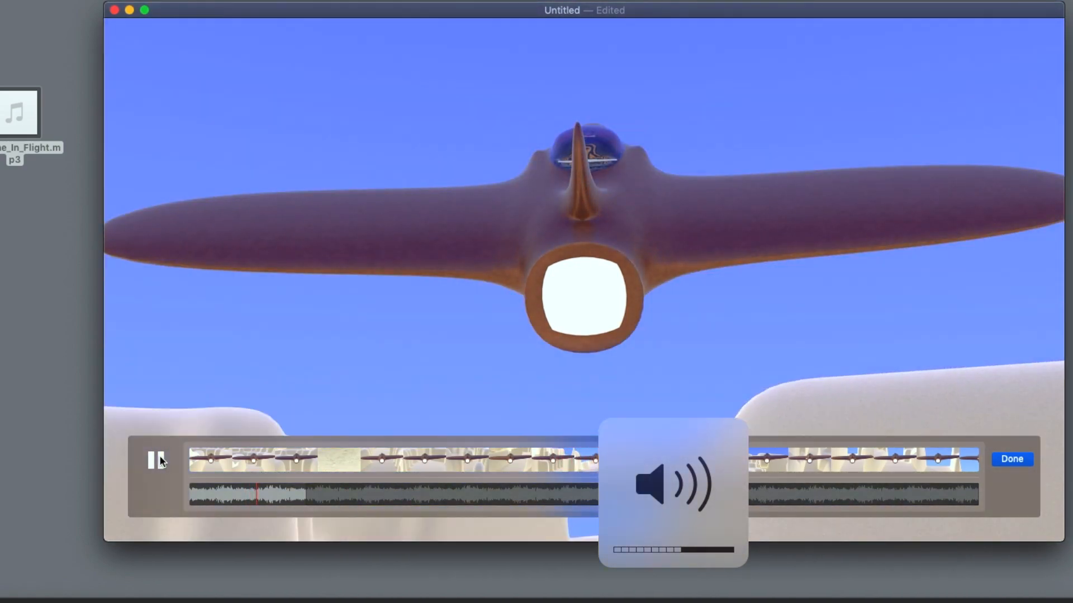